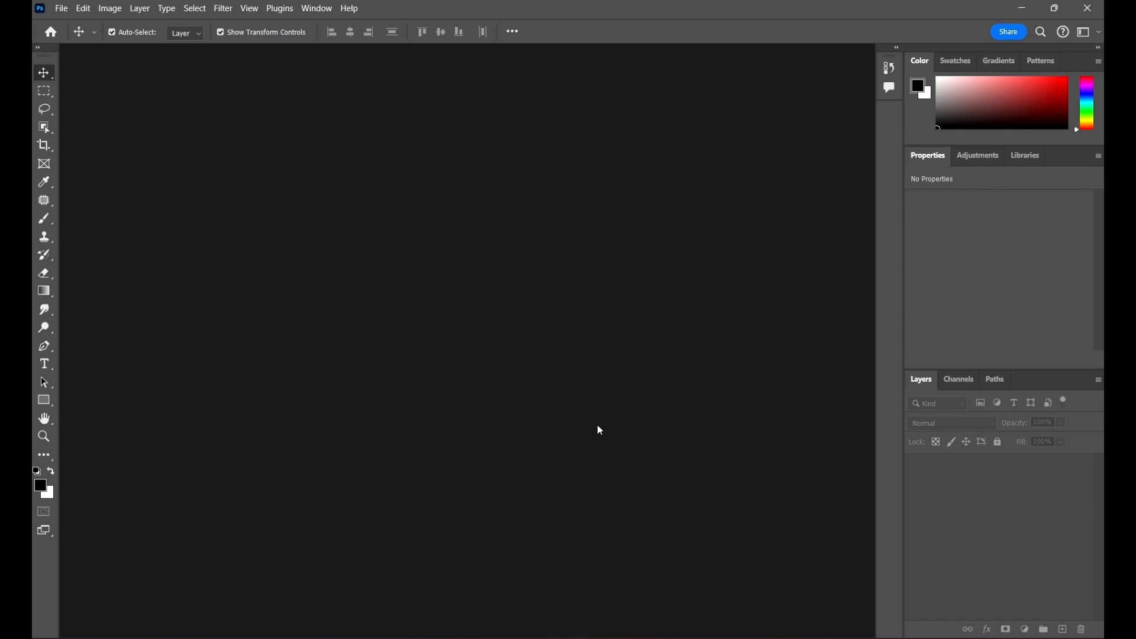
- Create a new portrait A4 document, 210 x 297 mm at 300 pixels/inch with a white background
click(597, 425)
click(65, 5)
click(77, 21)
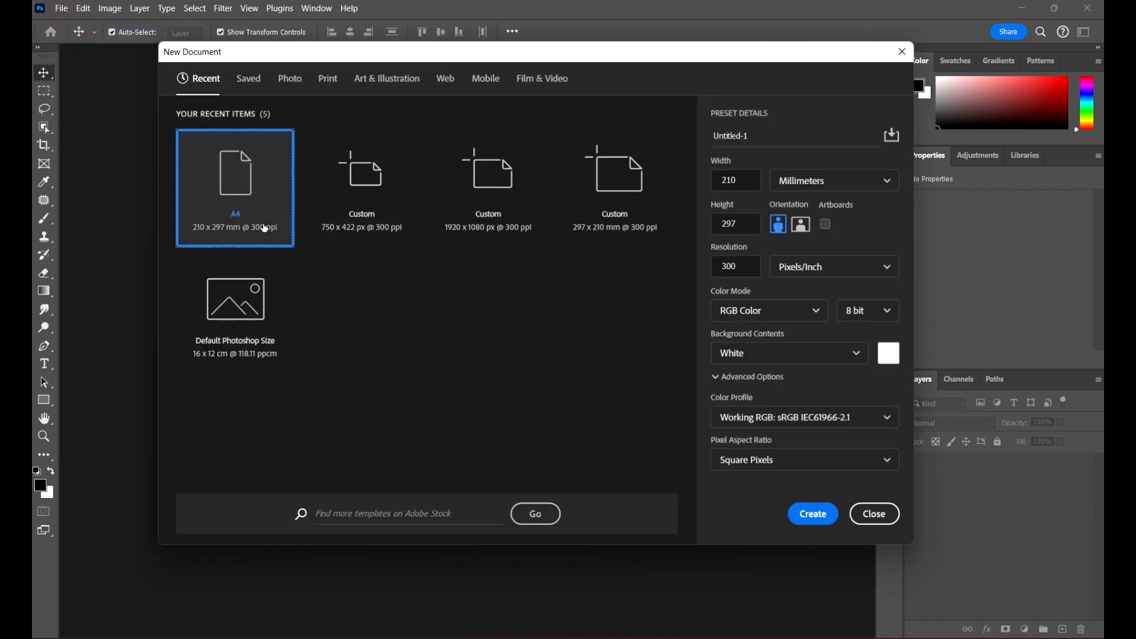
click(802, 518)
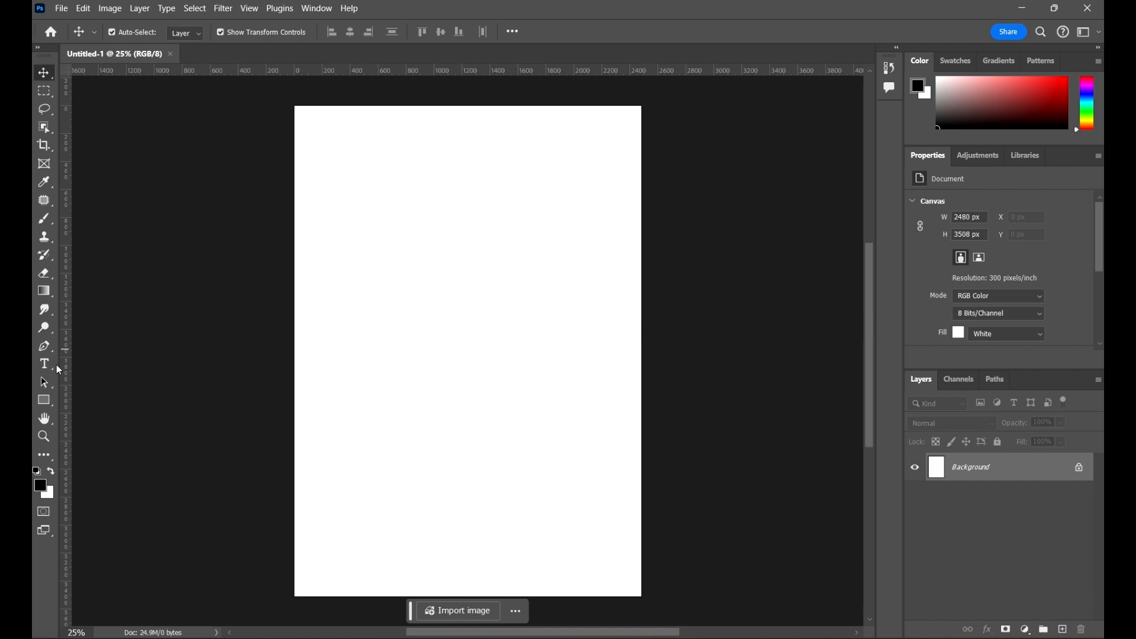
- Add a text layer with the letter S in the upper middle of the page
click(46, 367)
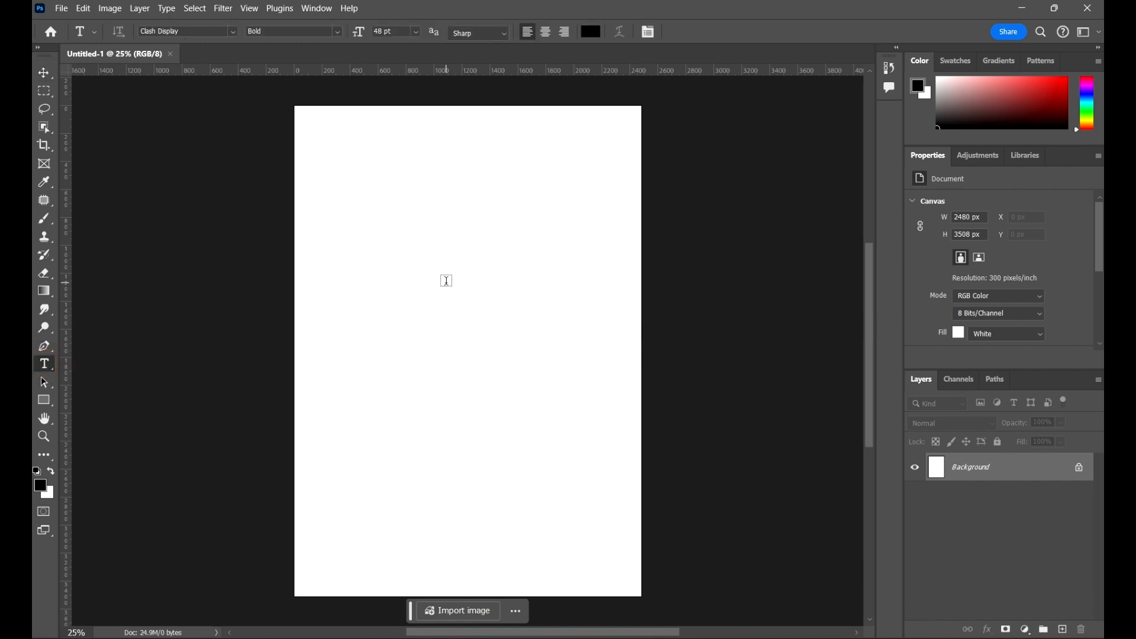
click(446, 281)
text(S)
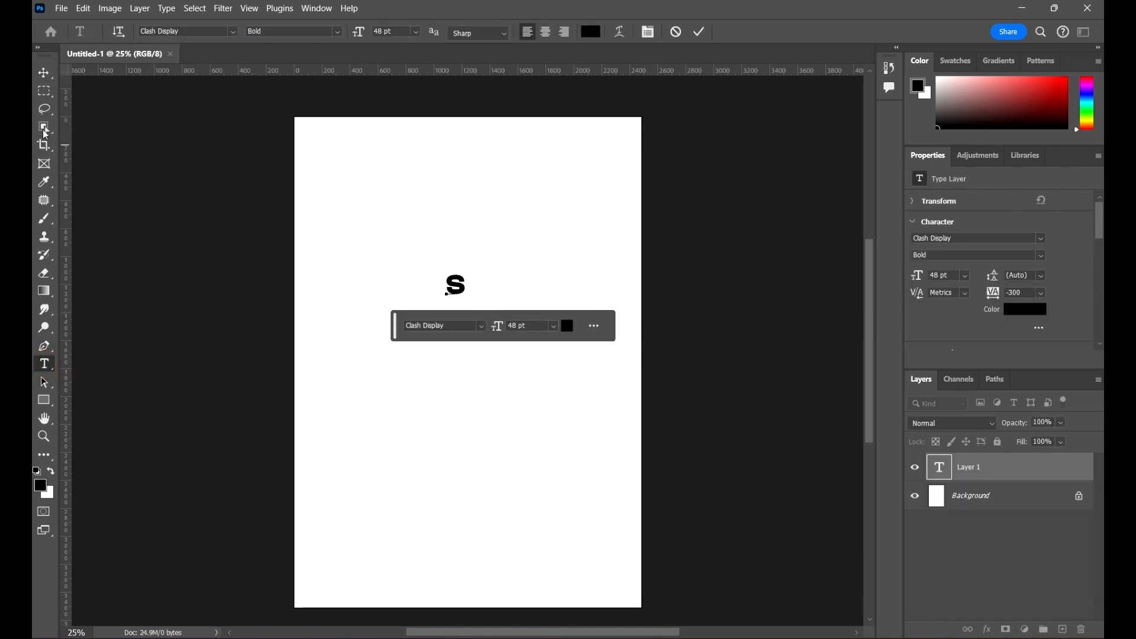
- Scale the S up to about 390 pt and position it near the middle of the page
click(44, 72)
drag(468, 301, 560, 457)
drag(519, 385, 473, 347)
click(724, 31)
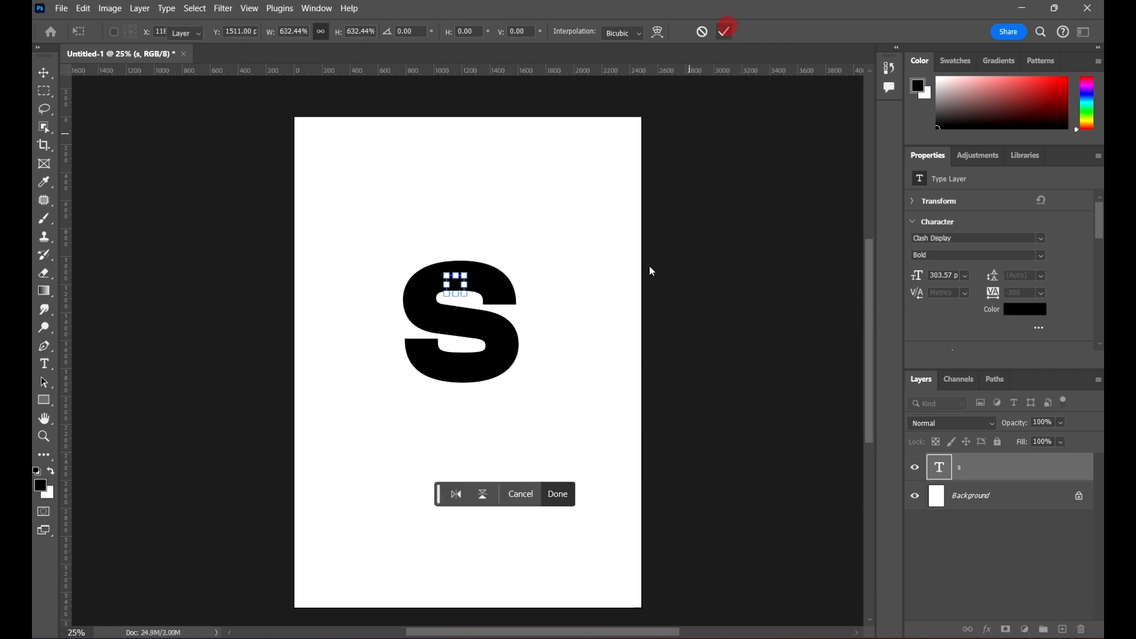
mouse_move(520, 383)
mouse_down()
mouse_move(527, 426)
mouse_move(517, 389)
mouse_up()
drag(521, 441, 557, 489)
drag(517, 387, 506, 369)
click(726, 32)
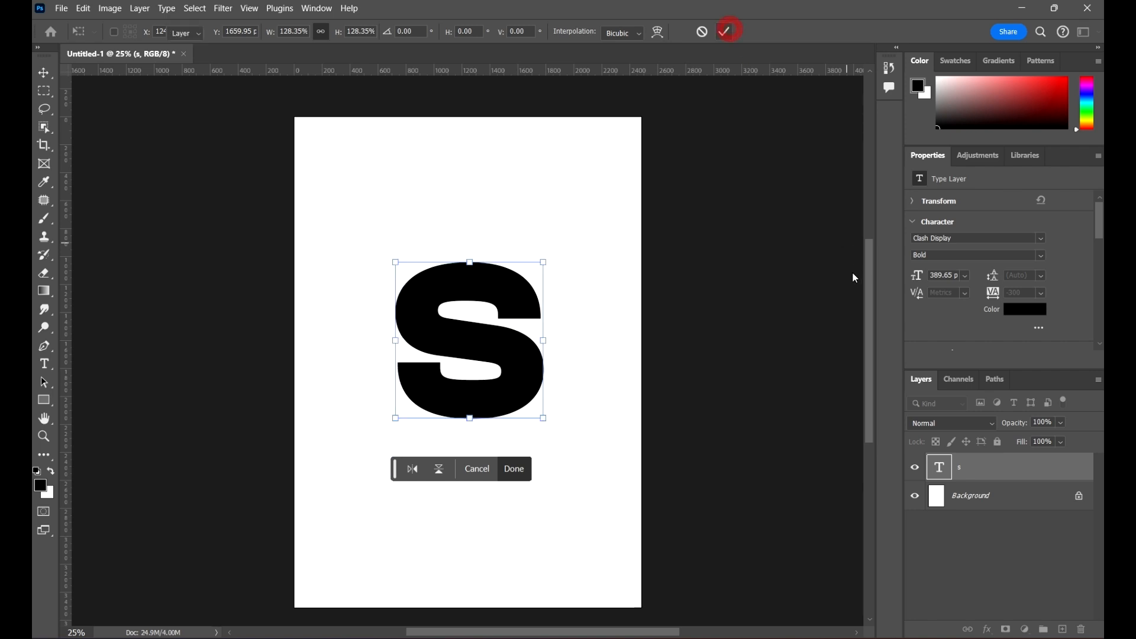
scroll(737, 272, down, 4)
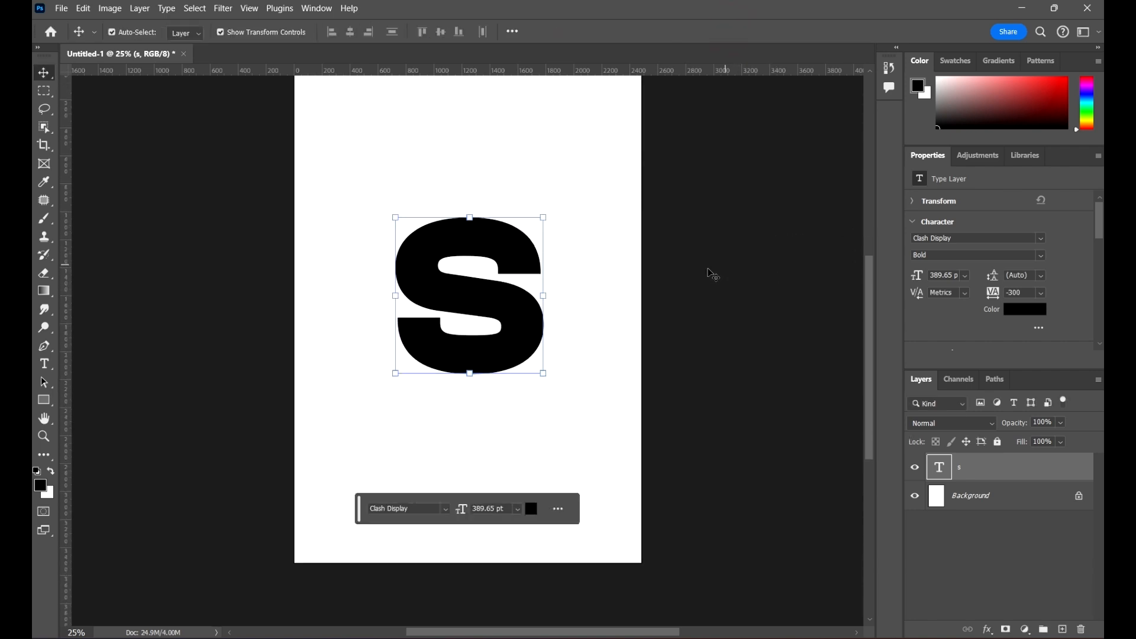
scroll(710, 272, up, 3)
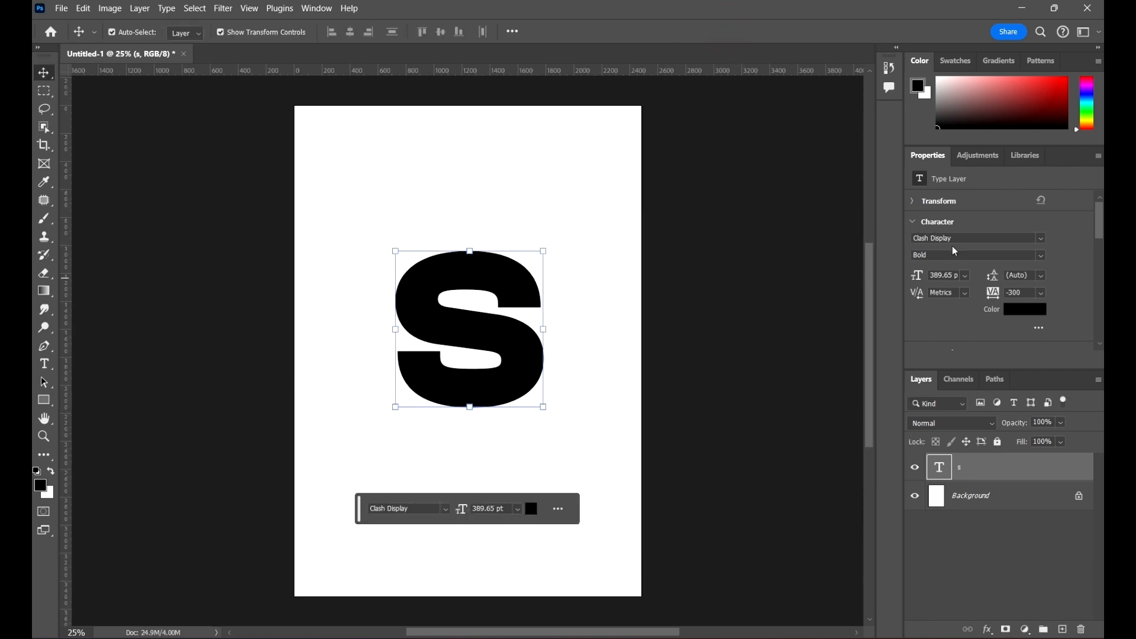
click(1041, 261)
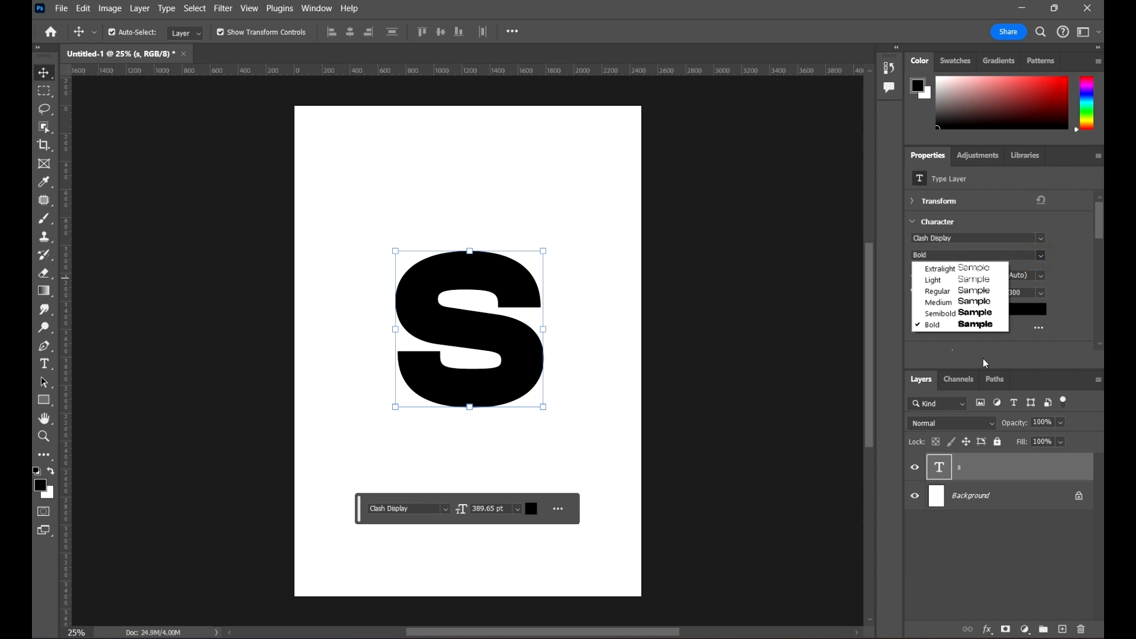
click(748, 307)
mouse_move(597, 311)
mouse_down()
mouse_move(662, 285)
mouse_move(602, 307)
mouse_up()
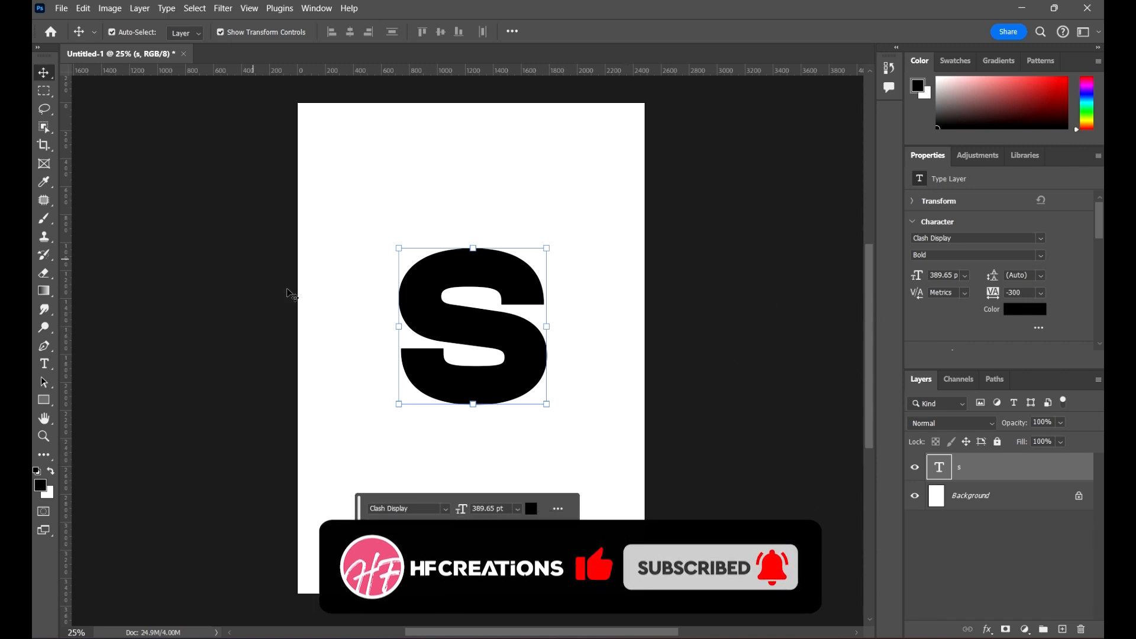
- Add a layer mask to the S layer and set the Brush tool's size to 133 px
click(1006, 629)
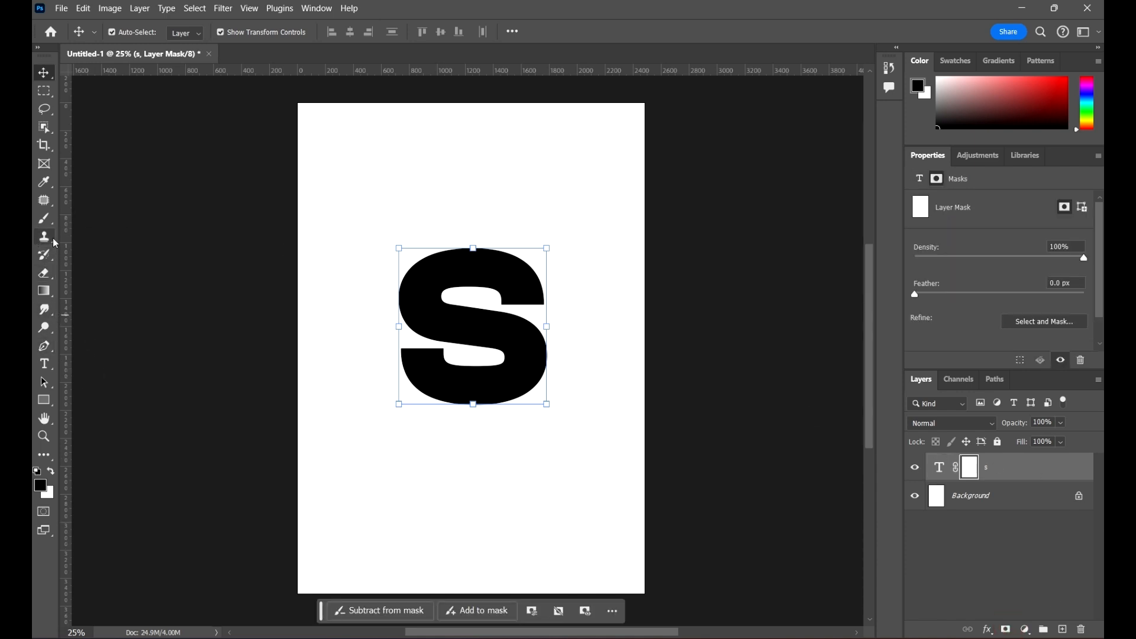
click(44, 219)
right_click(511, 170)
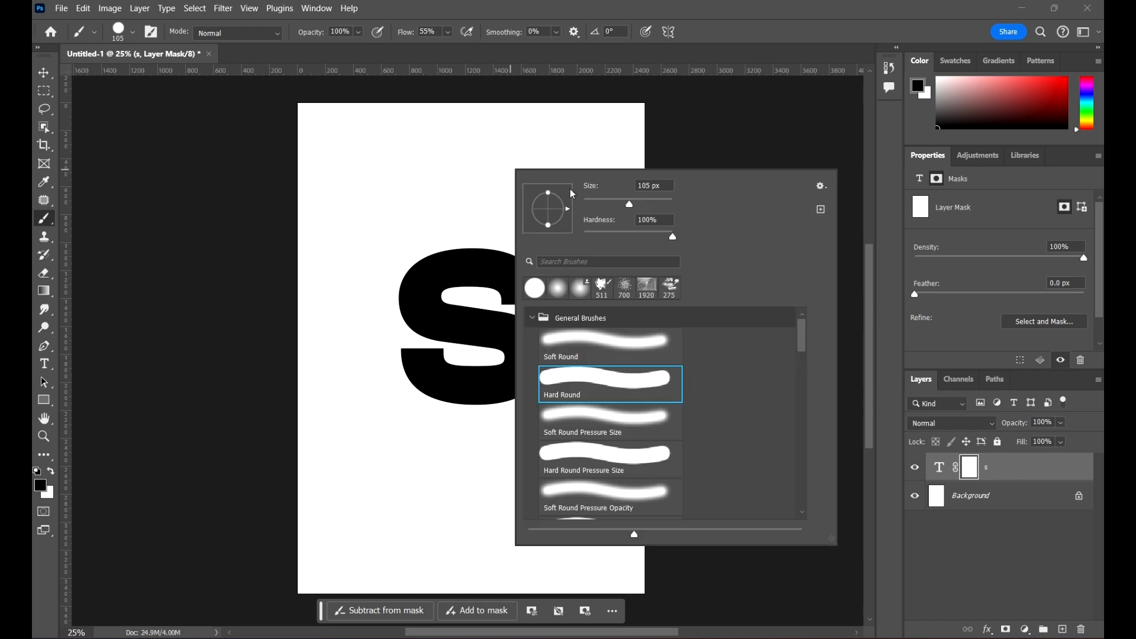
click(673, 237)
drag(629, 206, 594, 204)
click(632, 204)
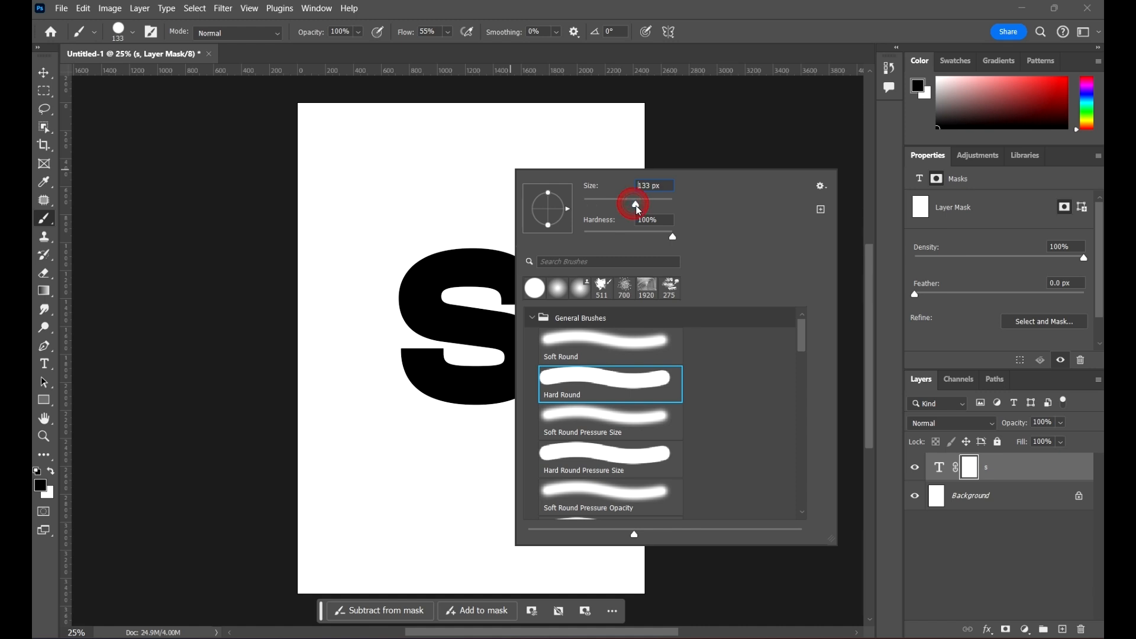
click(710, 5)
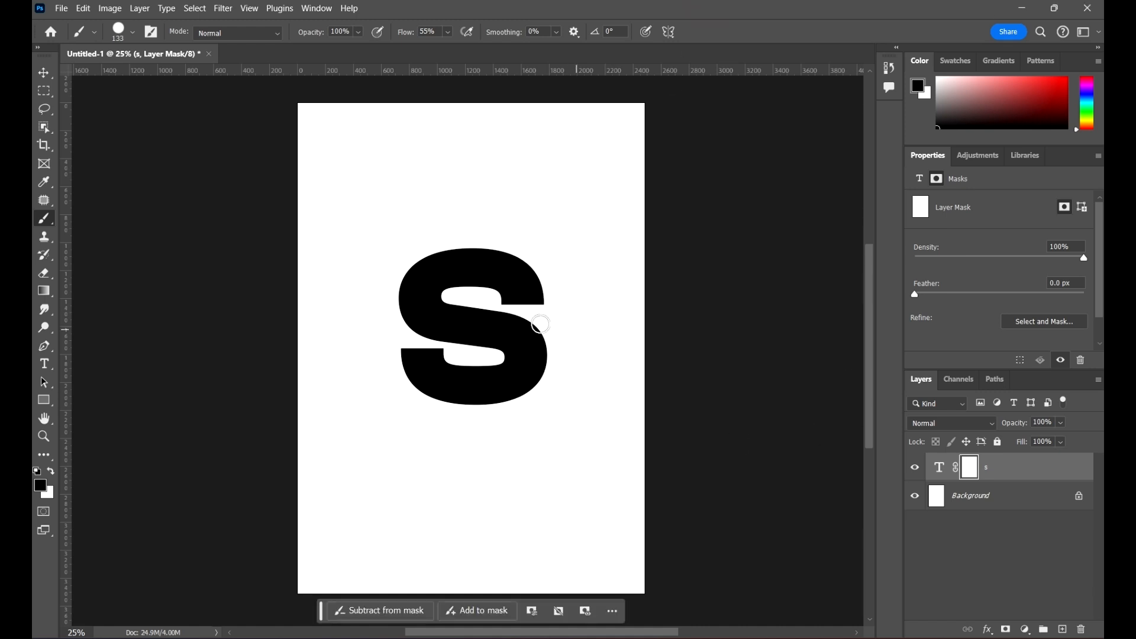
click(471, 223)
mouse_move(478, 275)
mouse_down()
mouse_move(491, 393)
mouse_move(466, 370)
mouse_move(488, 223)
mouse_move(515, 500)
mouse_move(469, 223)
mouse_move(450, 314)
mouse_move(517, 213)
mouse_move(490, 317)
mouse_up()
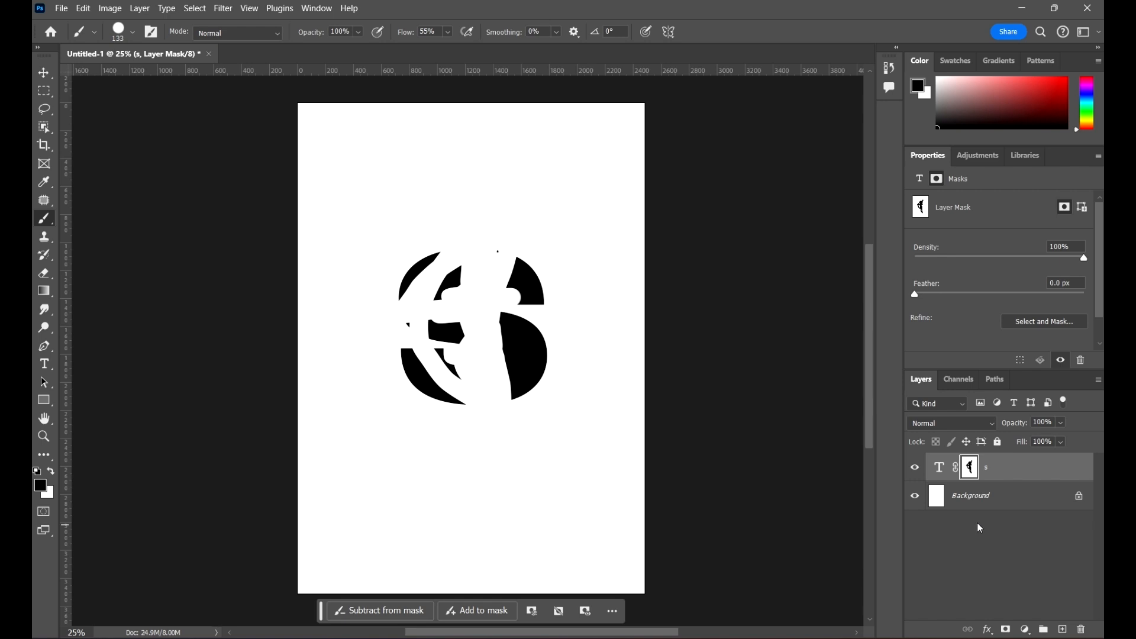
key(ctrl+BackSpace)
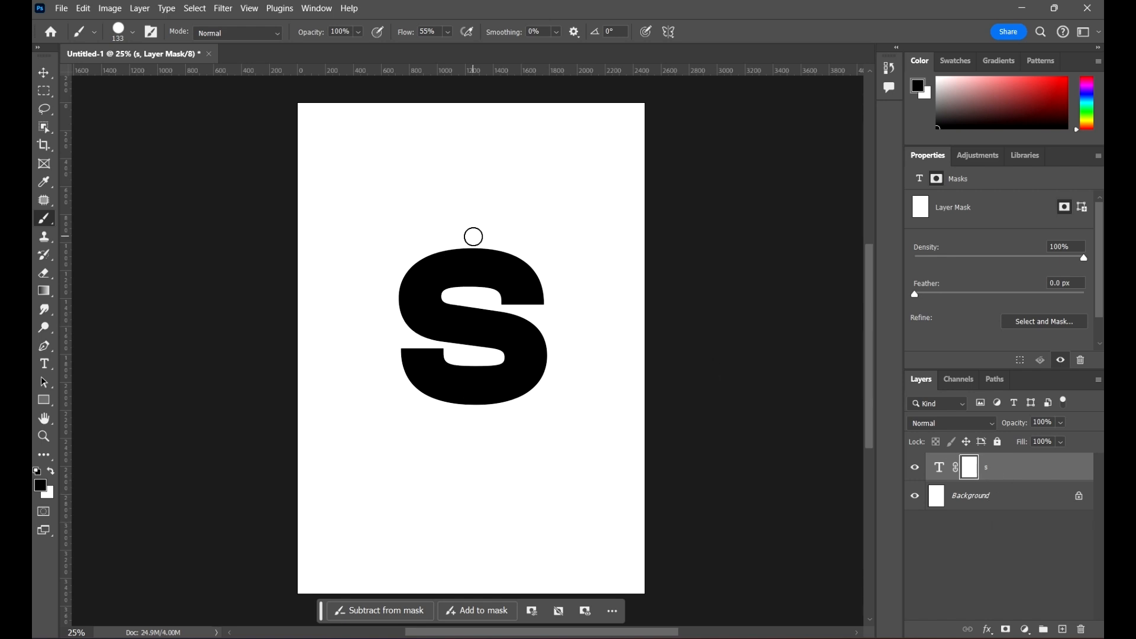
- Paint a straight vertical black strip through the middle of the S on its mask and hide the Background layer
drag(472, 235, 528, 441)
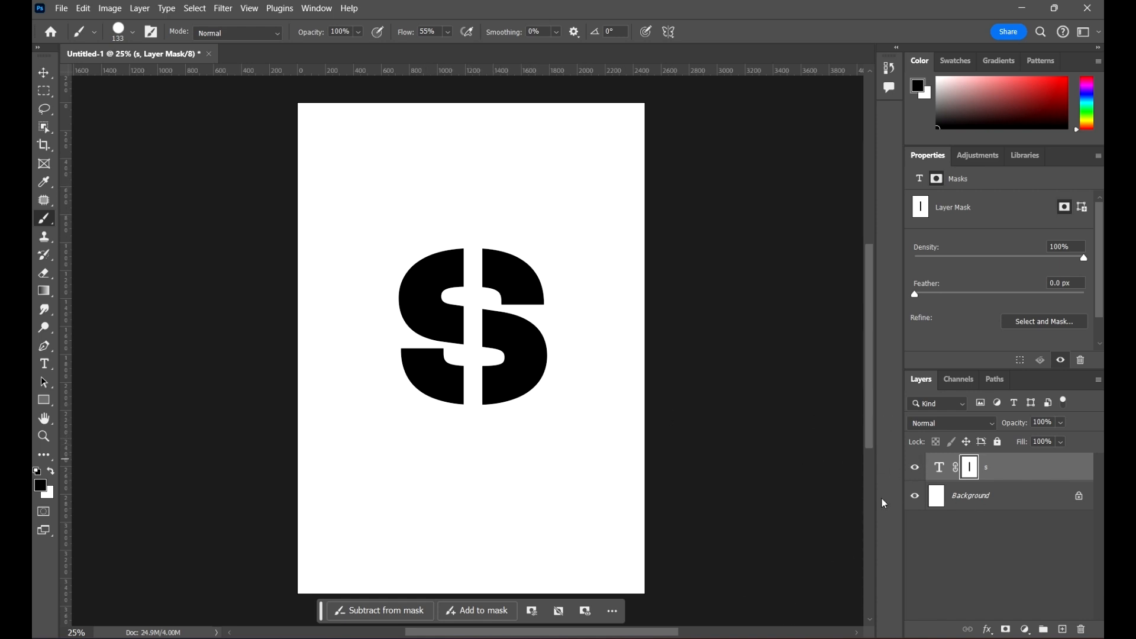
click(915, 501)
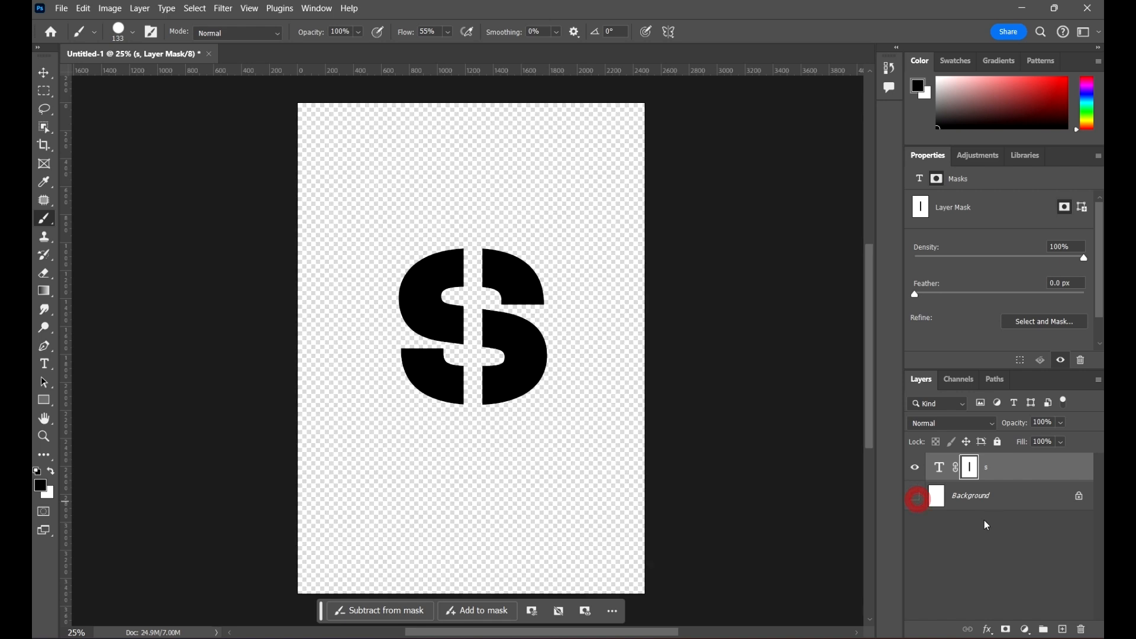
- Move the masked S up to the top of the page and deselect it
click(43, 72)
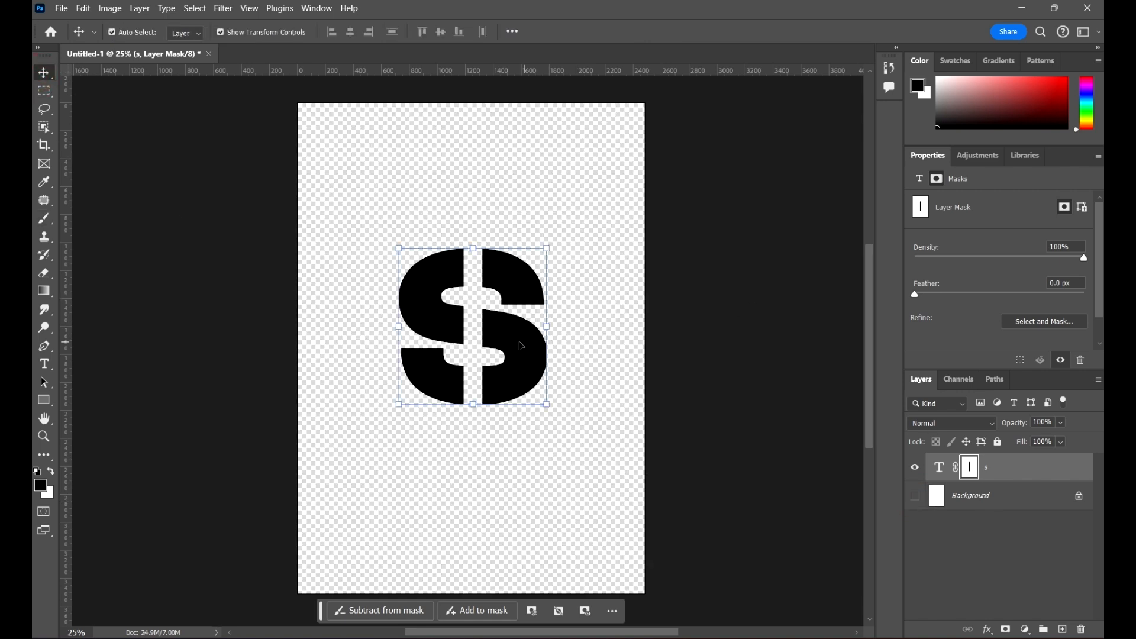
drag(518, 331, 519, 205)
click(788, 291)
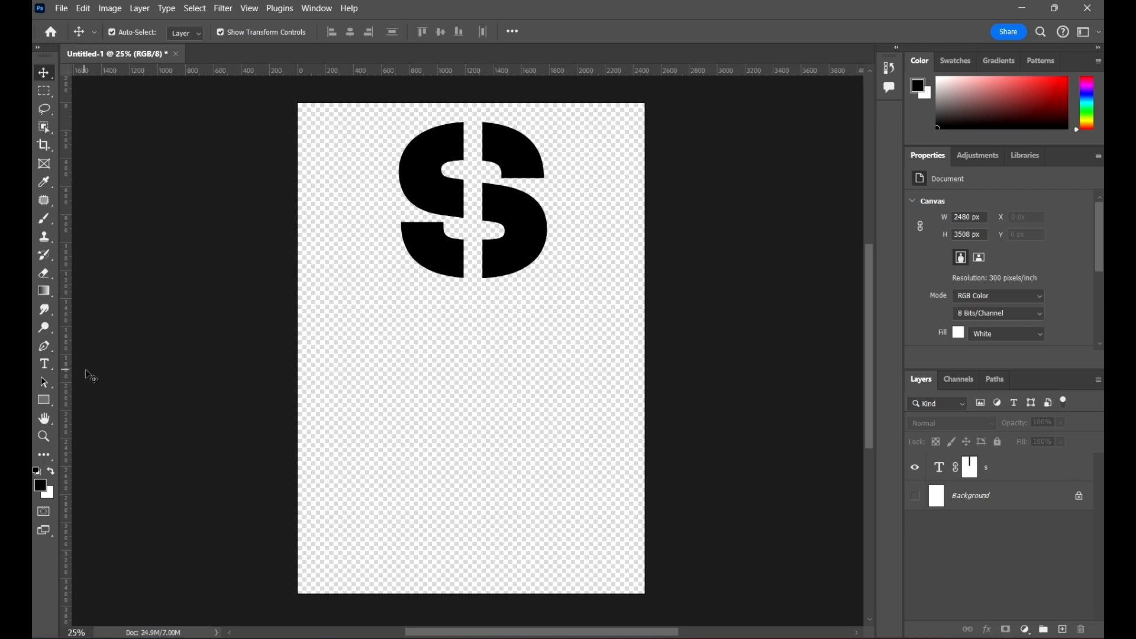
- Add a second text layer with the letter S in the empty area below the masked S
click(45, 365)
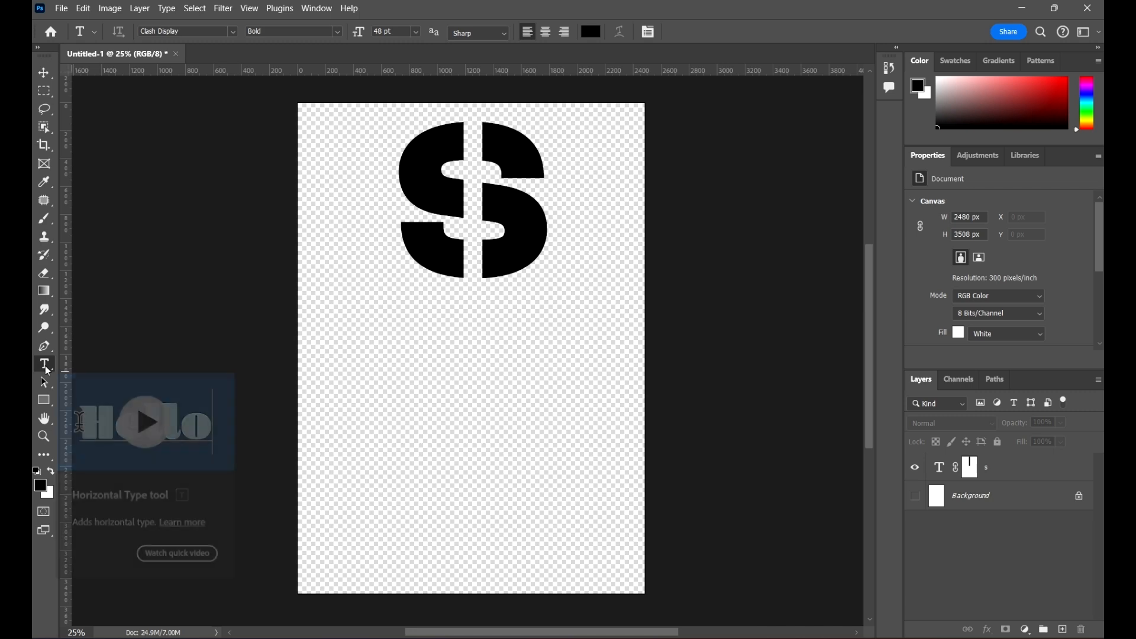
click(452, 369)
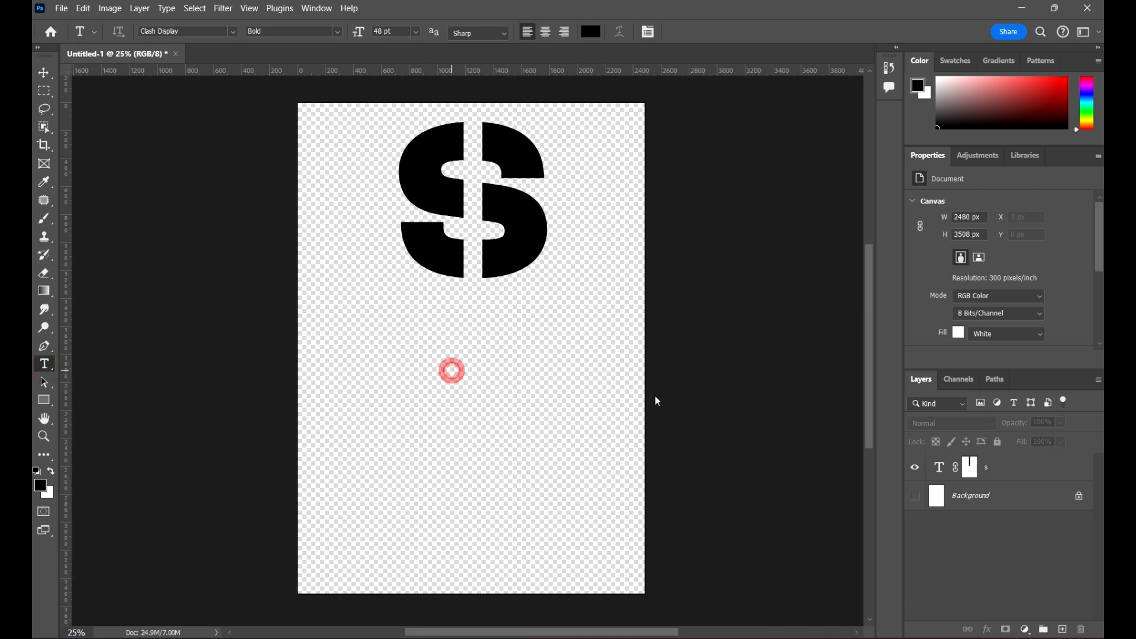
click(45, 73)
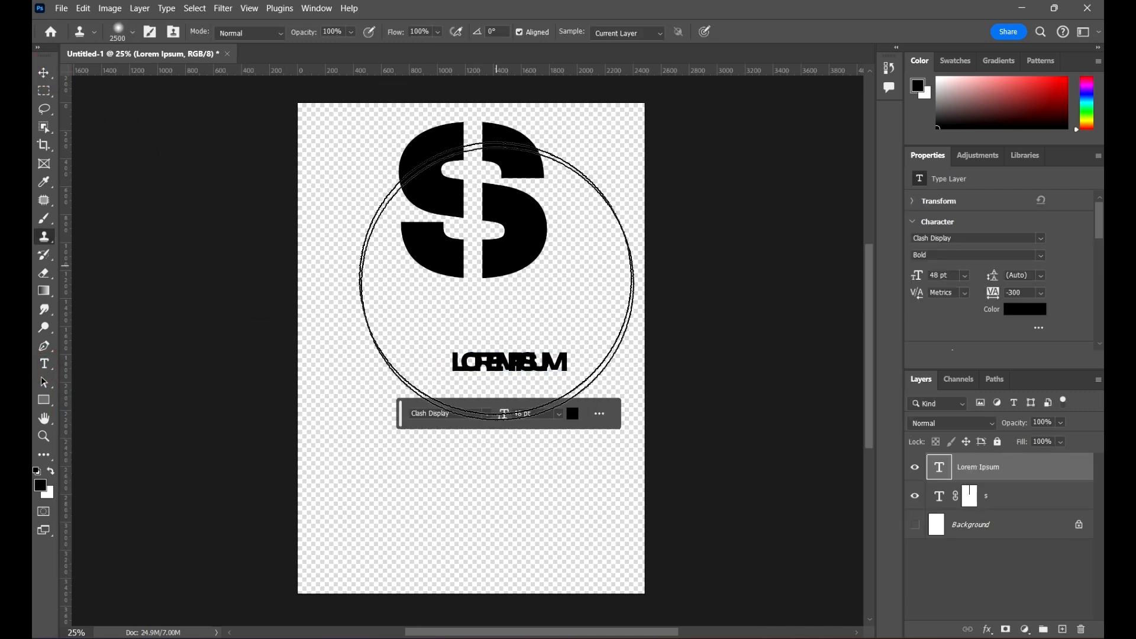
double_click(482, 365)
text(s)
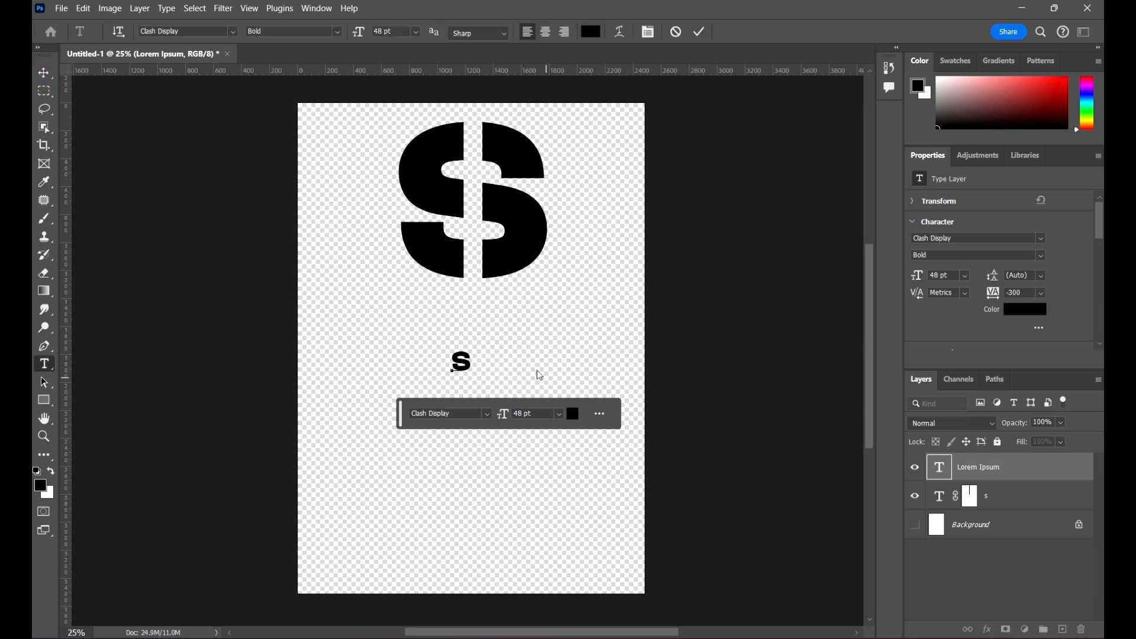
- Scale the second S up to about 404 pt and place it directly beneath the masked one
click(44, 72)
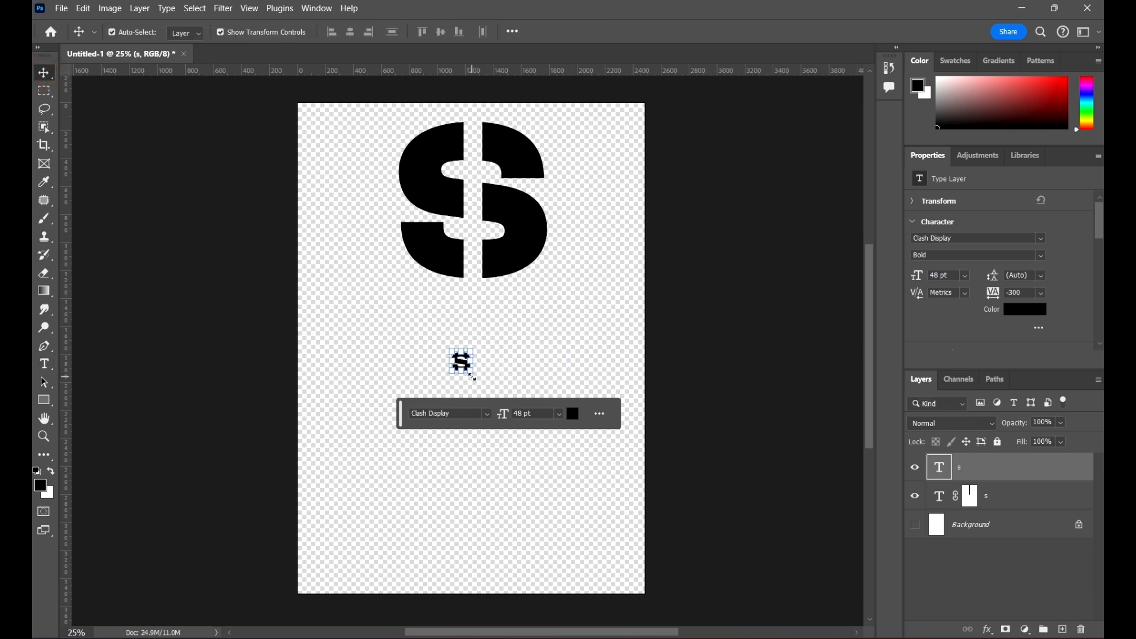
drag(472, 376, 615, 601)
drag(588, 471, 527, 452)
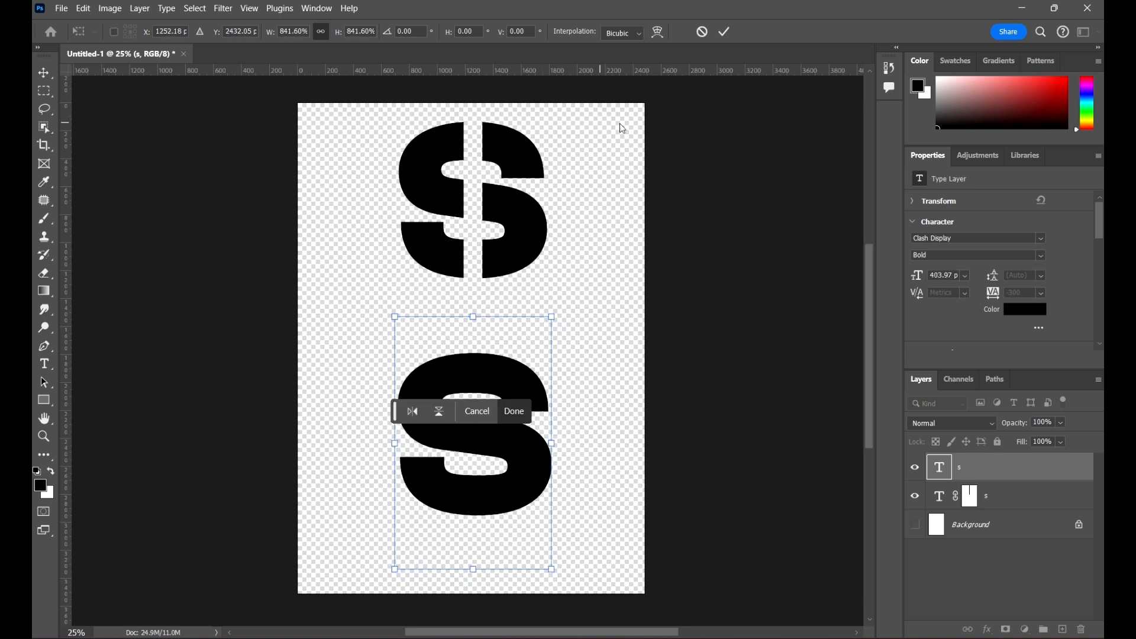
click(723, 32)
- Draw a narrow vertical black rectangle, about 147 x 1561 px, through the middle of the lower S
scroll(611, 309, down, 2)
scroll(664, 338, up, 1)
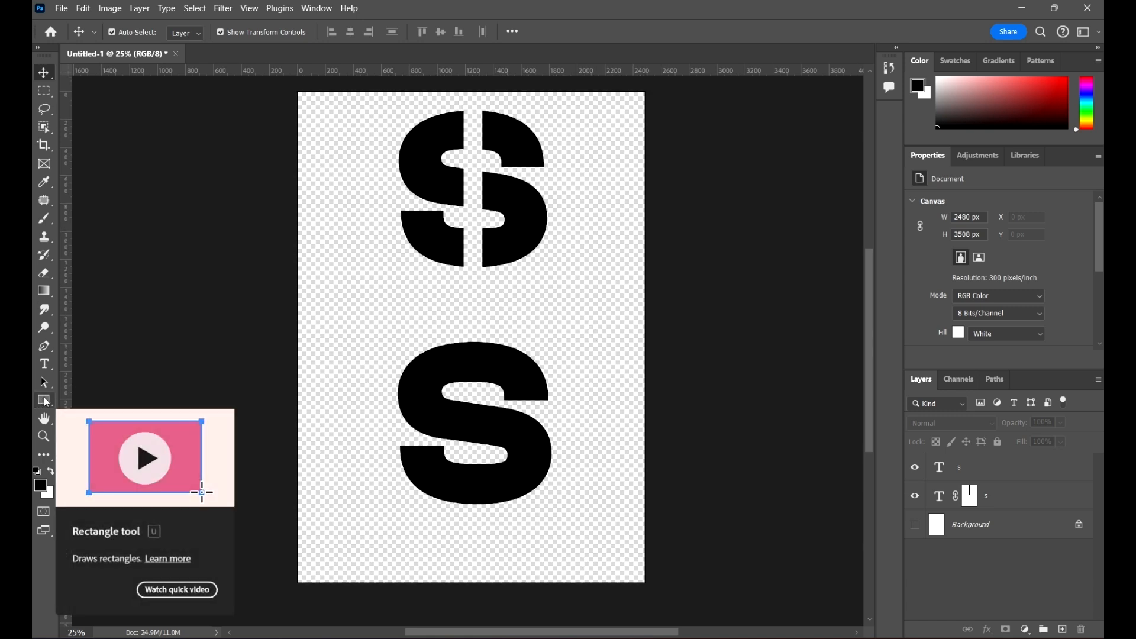
click(46, 401)
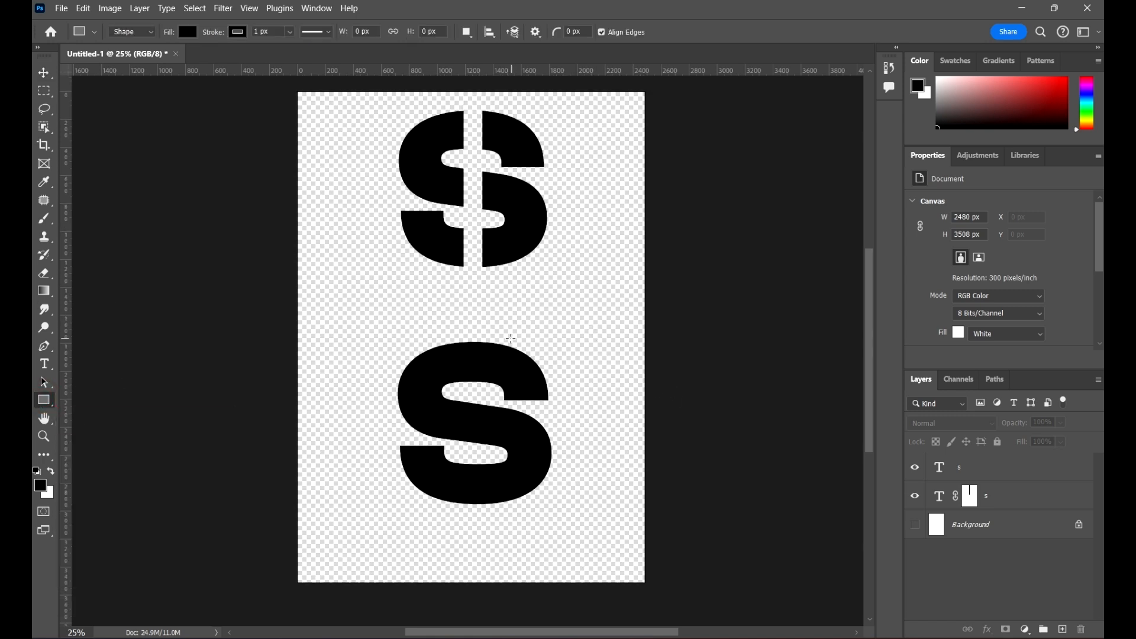
drag(462, 320, 482, 538)
click(43, 73)
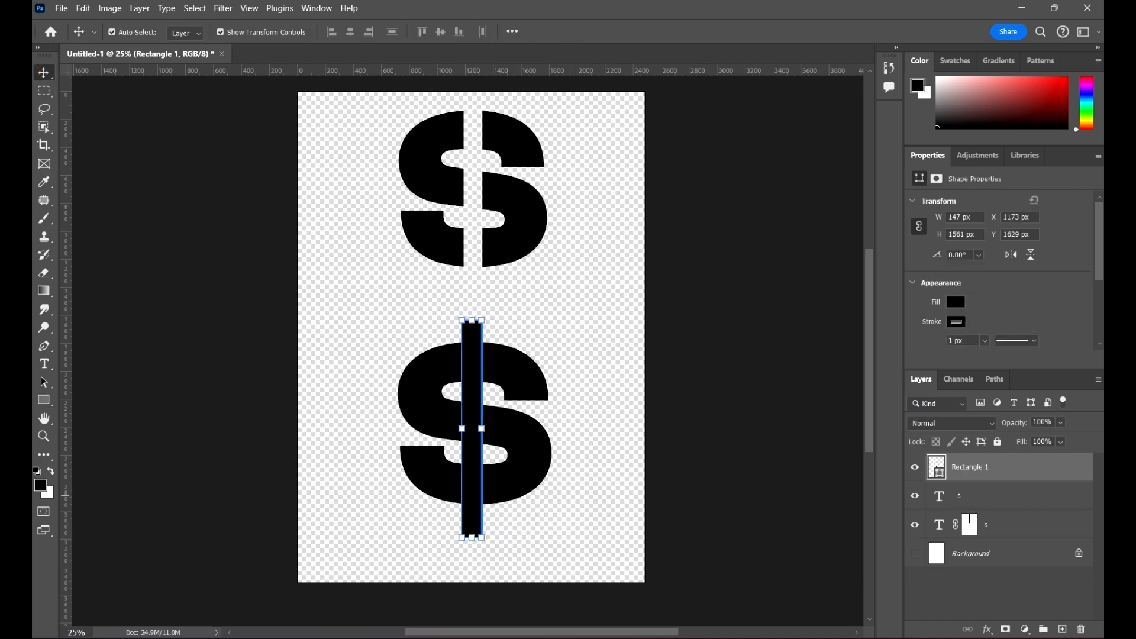
- Open the blending options of the rectangle layer and set its Knockout to Shallow
click(1004, 484)
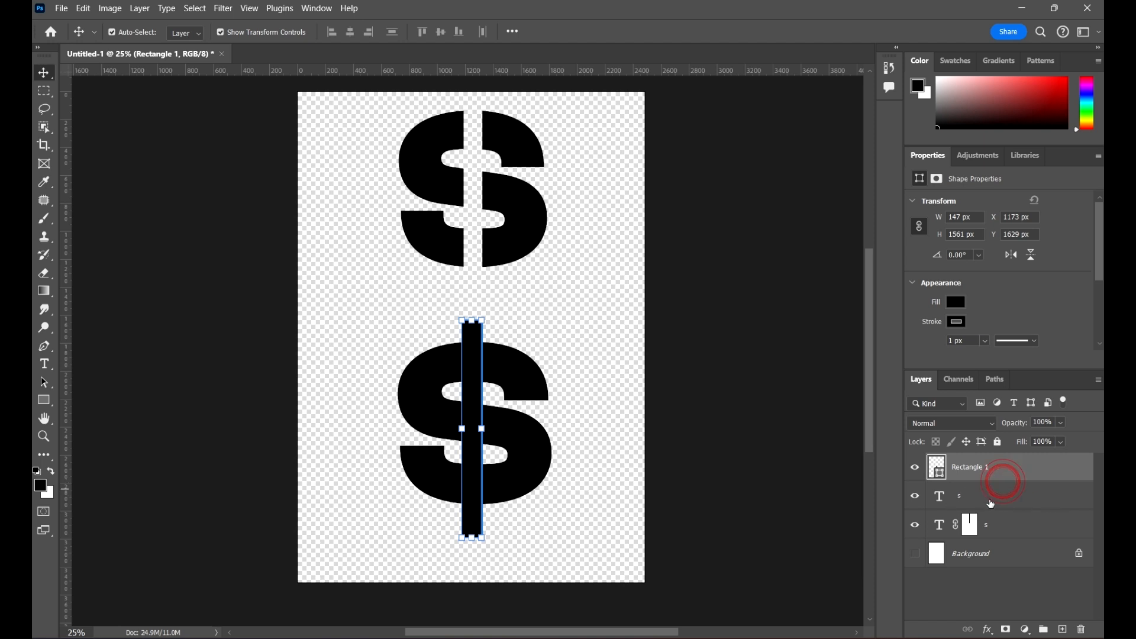
double_click(1075, 468)
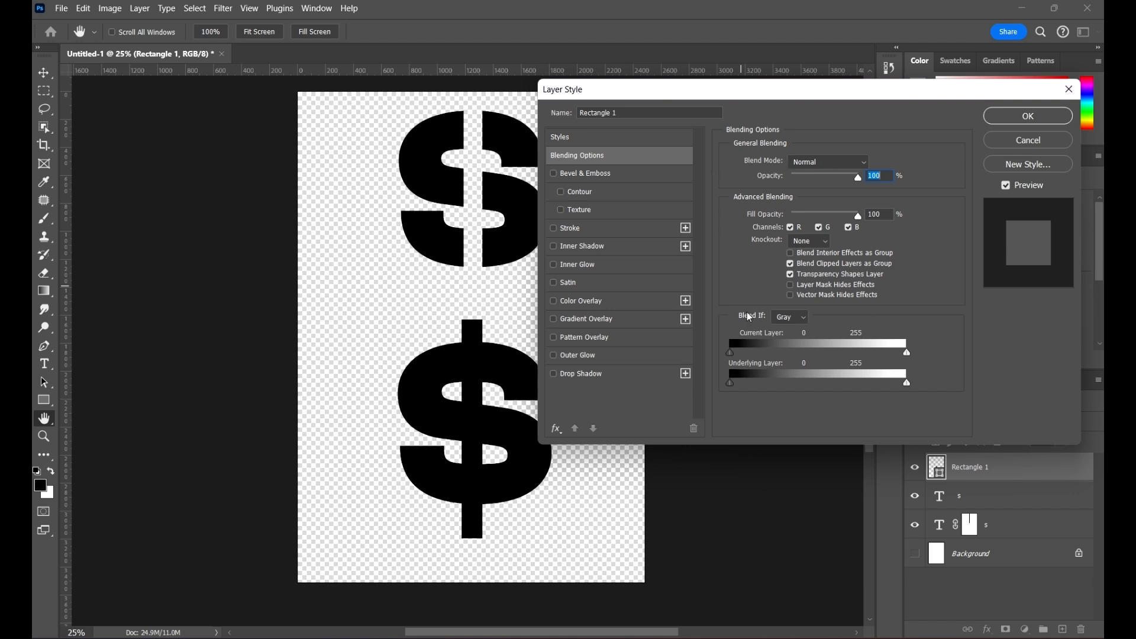
click(813, 241)
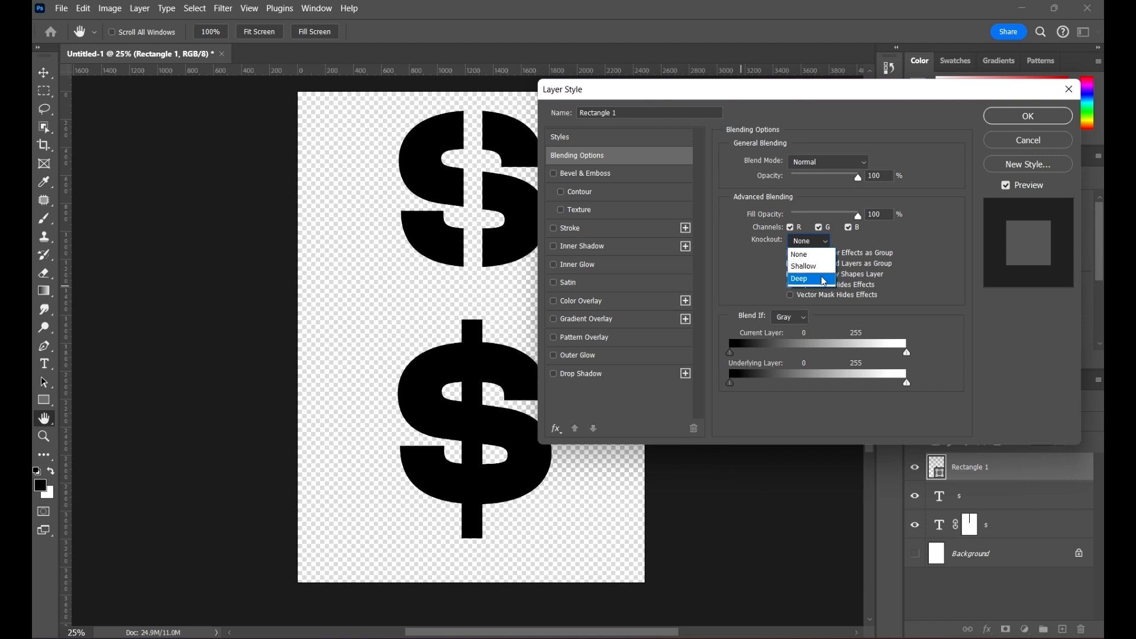
click(811, 266)
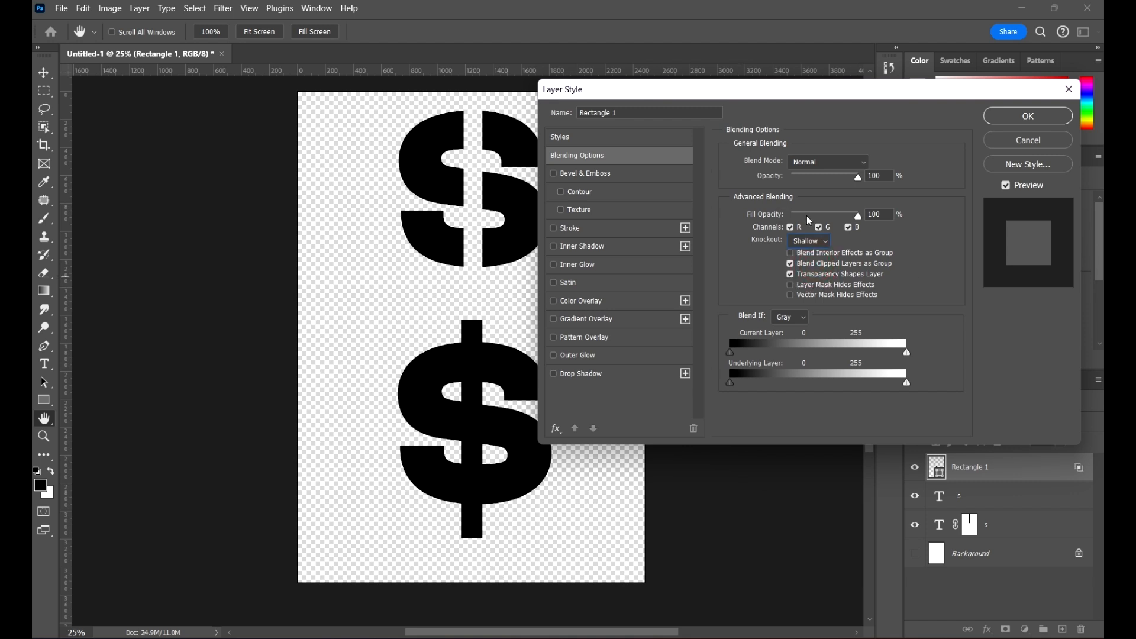
click(817, 241)
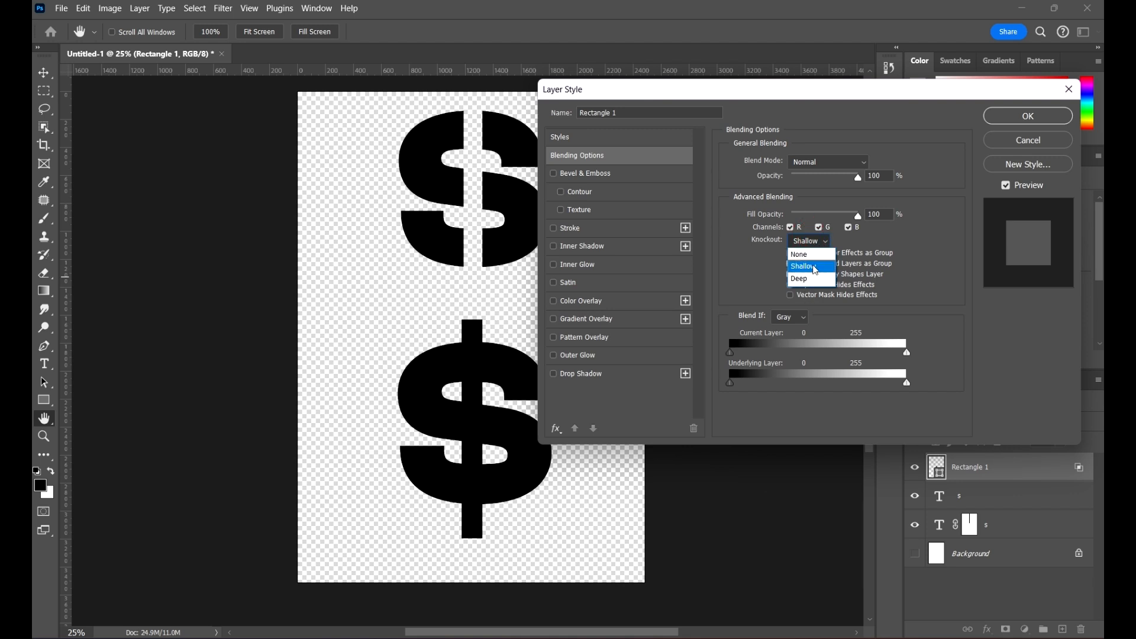
click(816, 271)
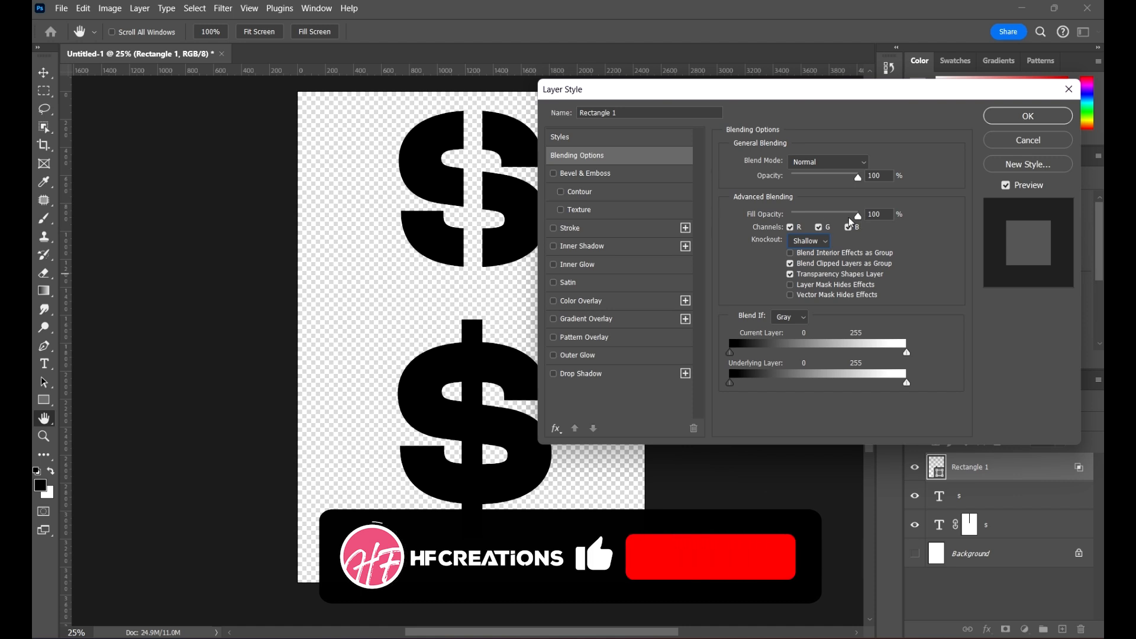
- Apply the rectangle layer's blending options and lower its layer fill to 0%
drag(850, 219, 876, 217)
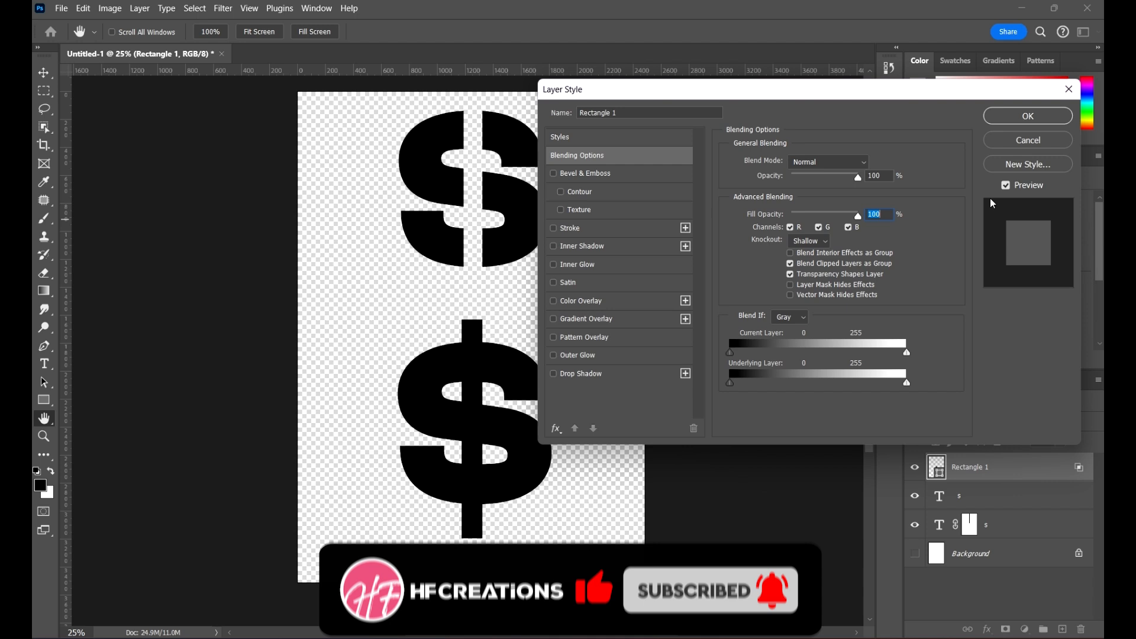
click(1040, 125)
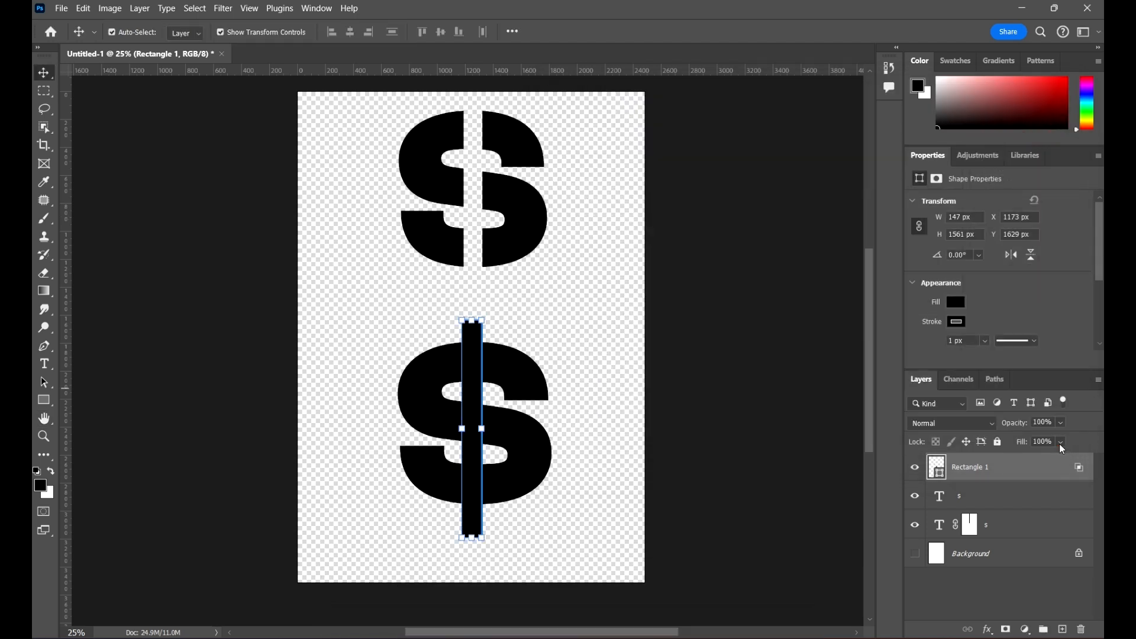
click(1061, 443)
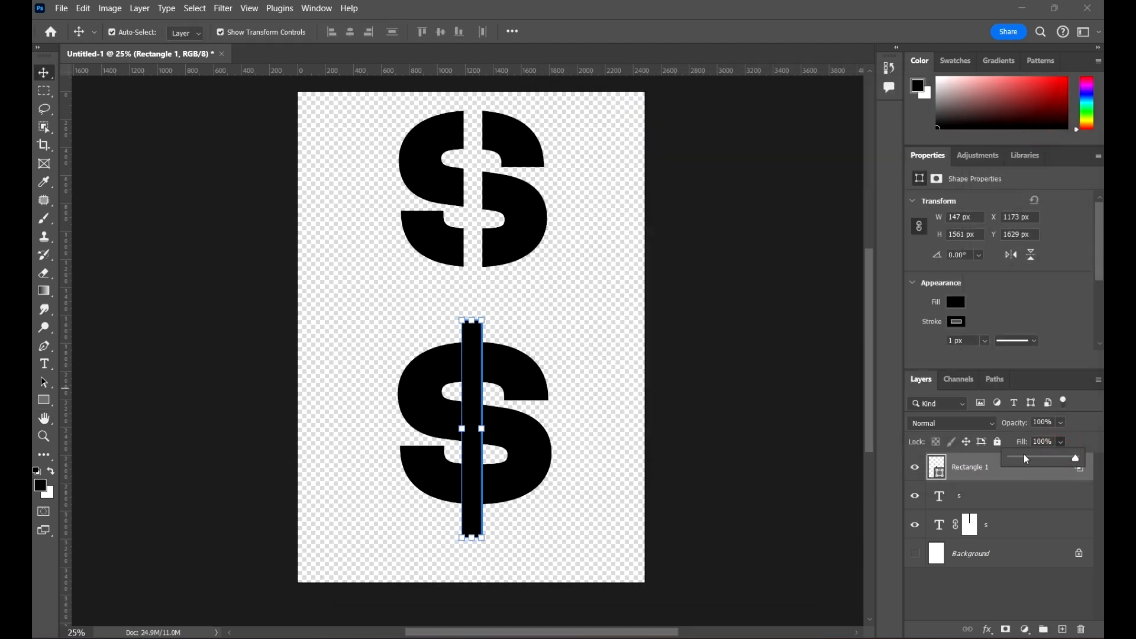
drag(1026, 458, 1008, 459)
click(820, 375)
- Select the rectangle over the lower S and set its stroke to no color
scroll(443, 320, up, 2)
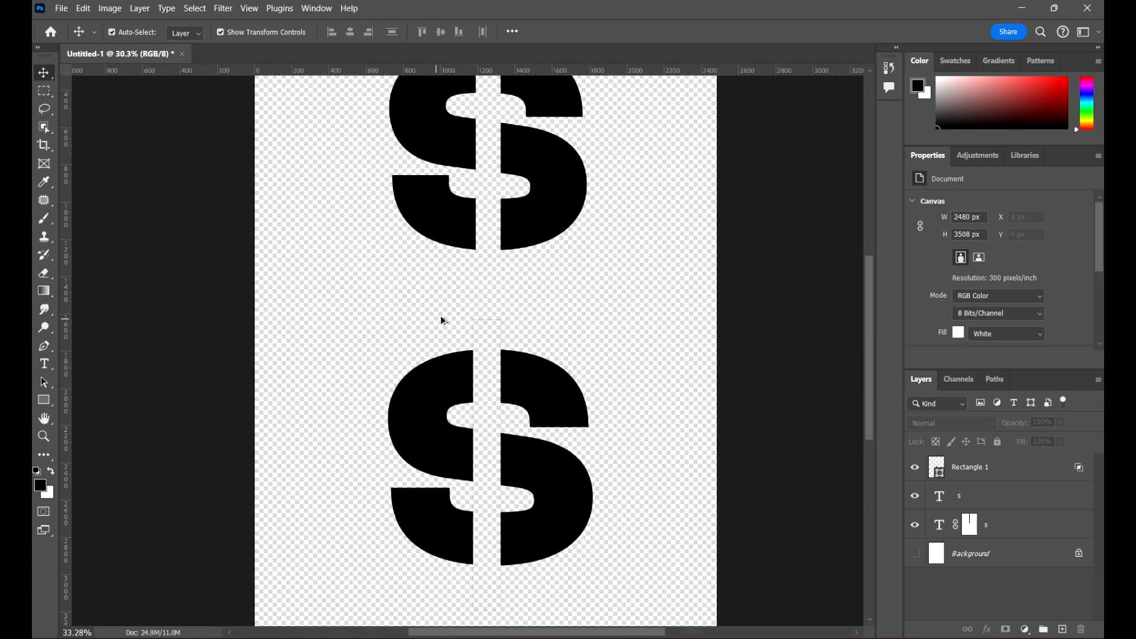
scroll(443, 320, up, 4)
scroll(561, 330, up, 5)
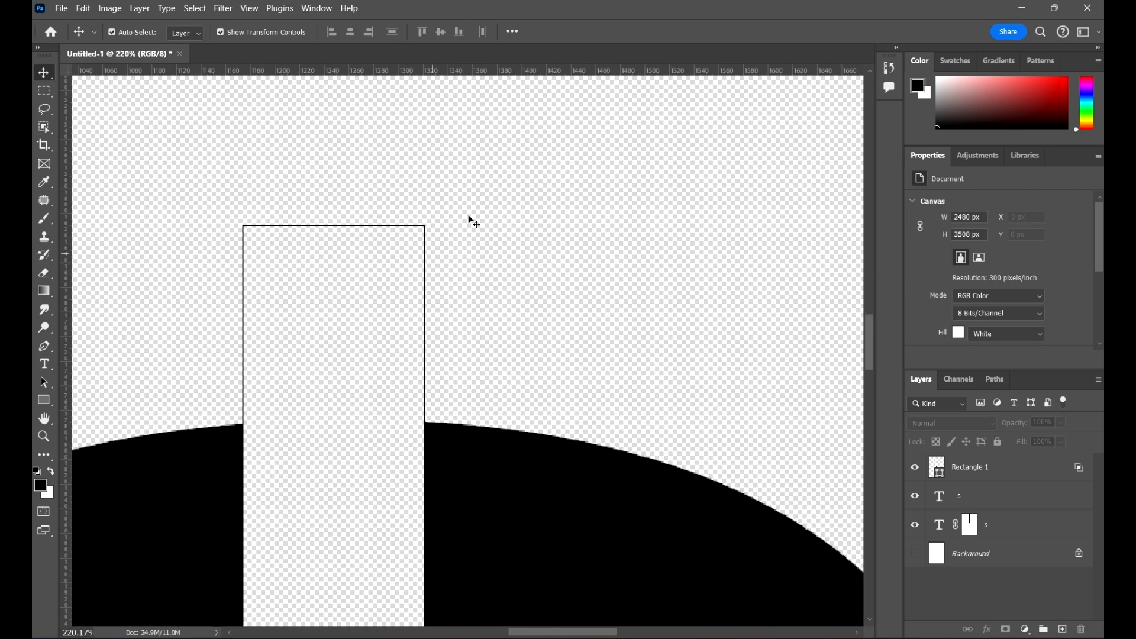
scroll(520, 236, down, 3)
scroll(446, 222, up, 2)
scroll(480, 281, down, 3)
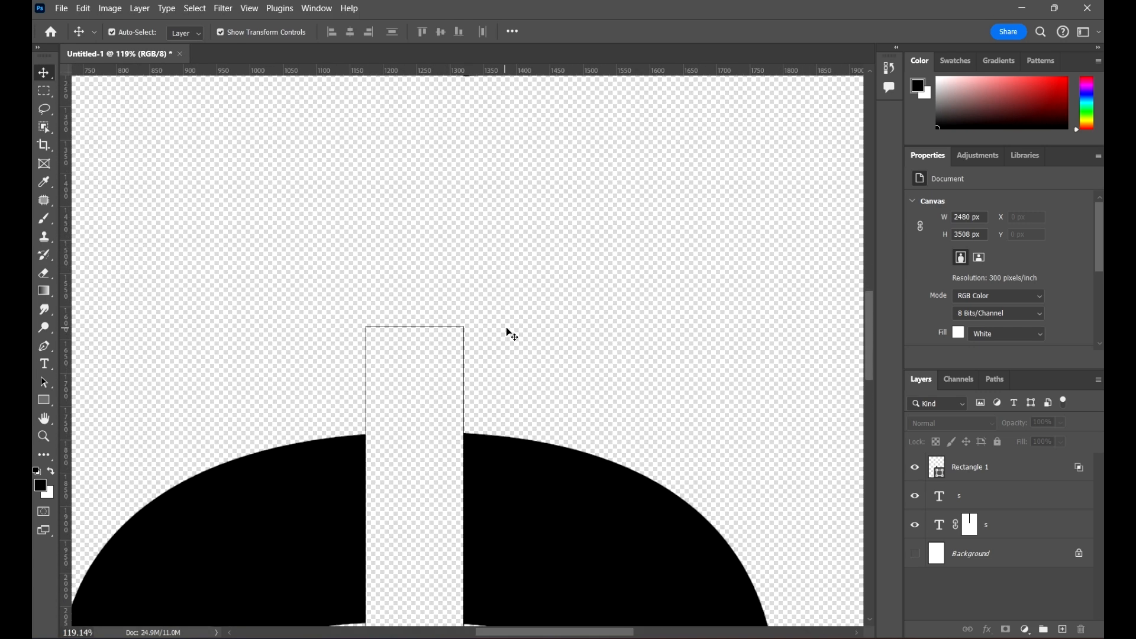
scroll(470, 344, up, 6)
drag(517, 309, 307, 219)
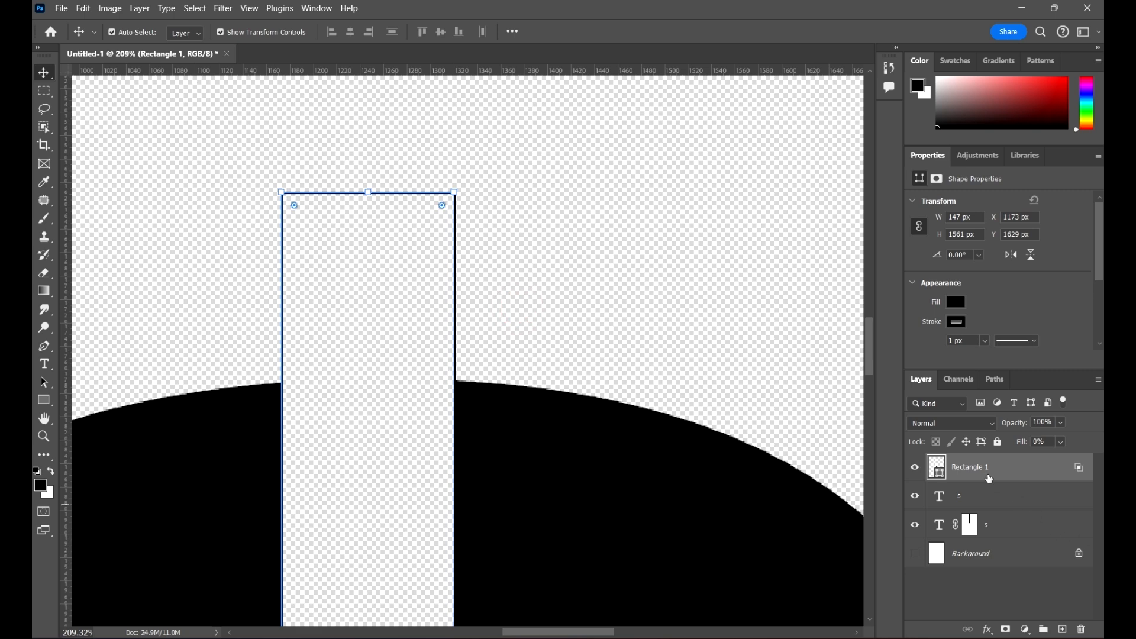
click(964, 323)
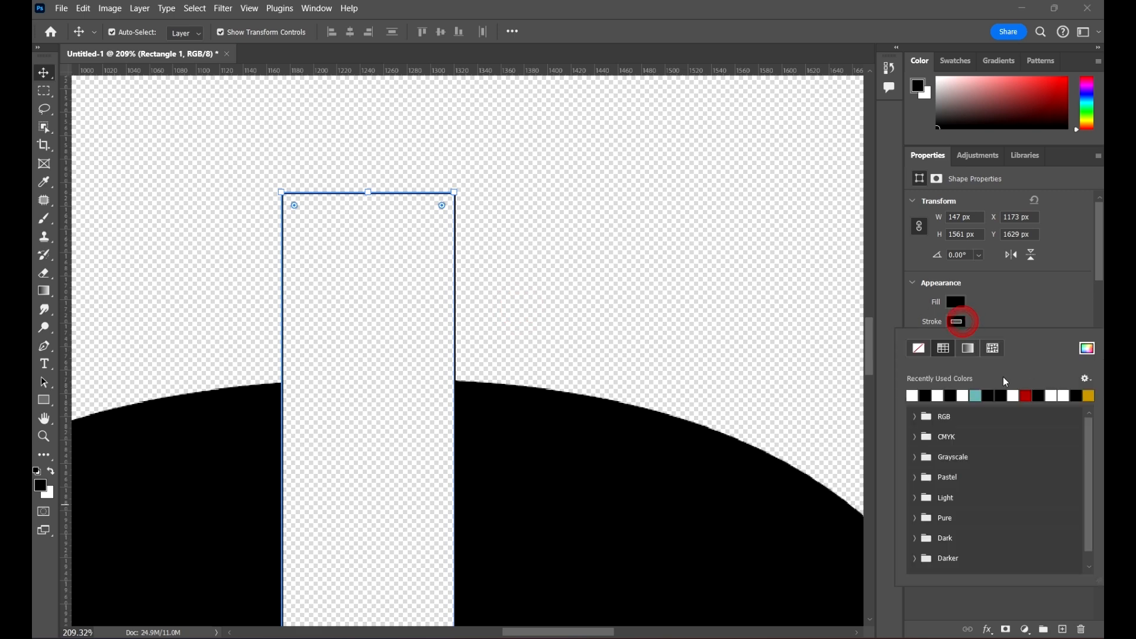
click(919, 343)
click(709, 259)
- Compare the masked upper S with the knocked-out lower S on the full page
scroll(396, 246, down, 10)
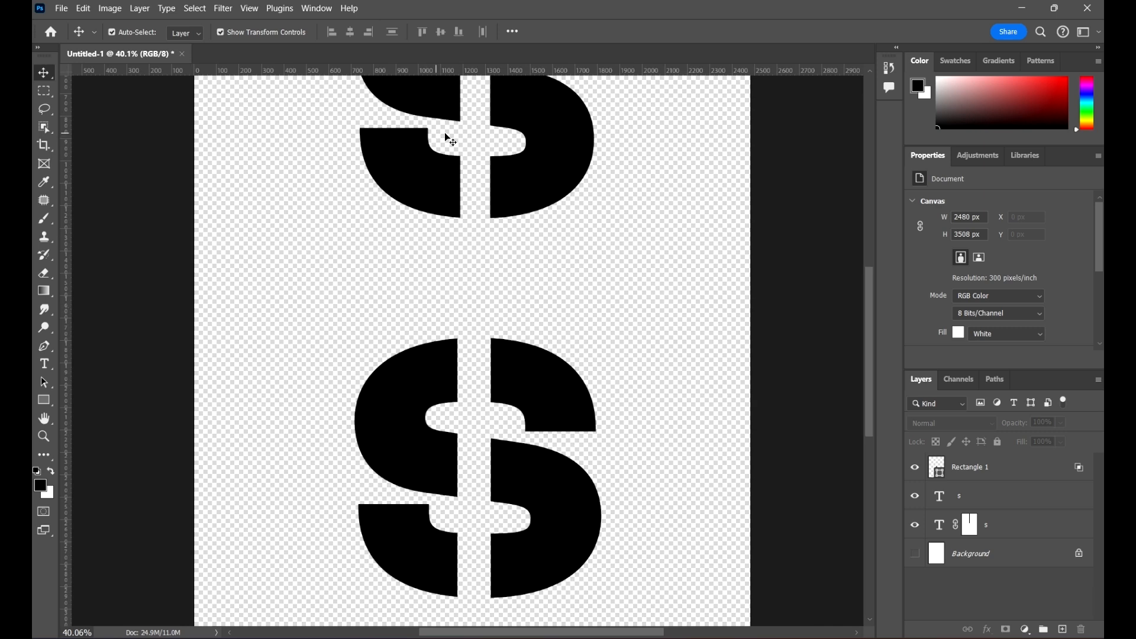
scroll(521, 271, down, 2)
scroll(529, 220, up, 1)
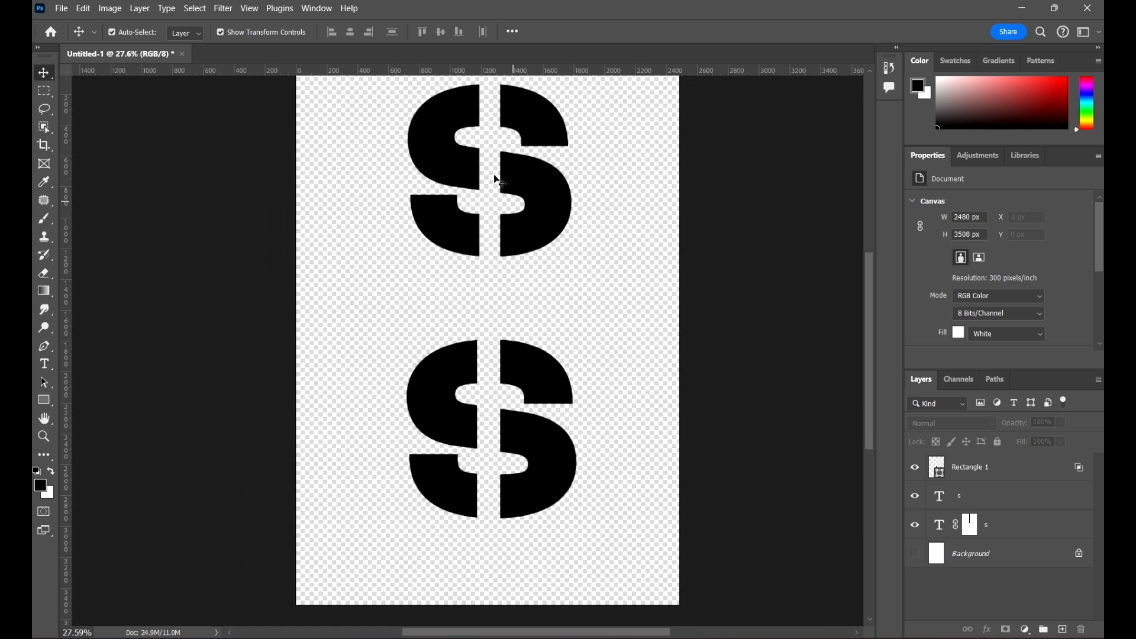
scroll(489, 174, down, 2)
scroll(547, 183, up, 3)
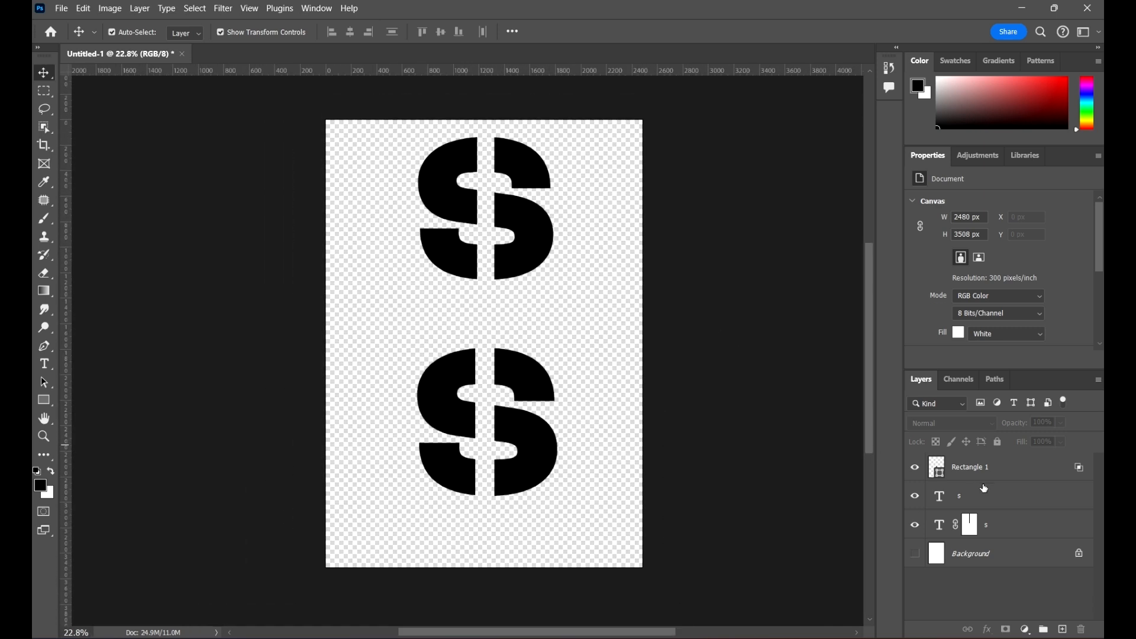
click(532, 228)
click(815, 483)
scroll(540, 304, down, 2)
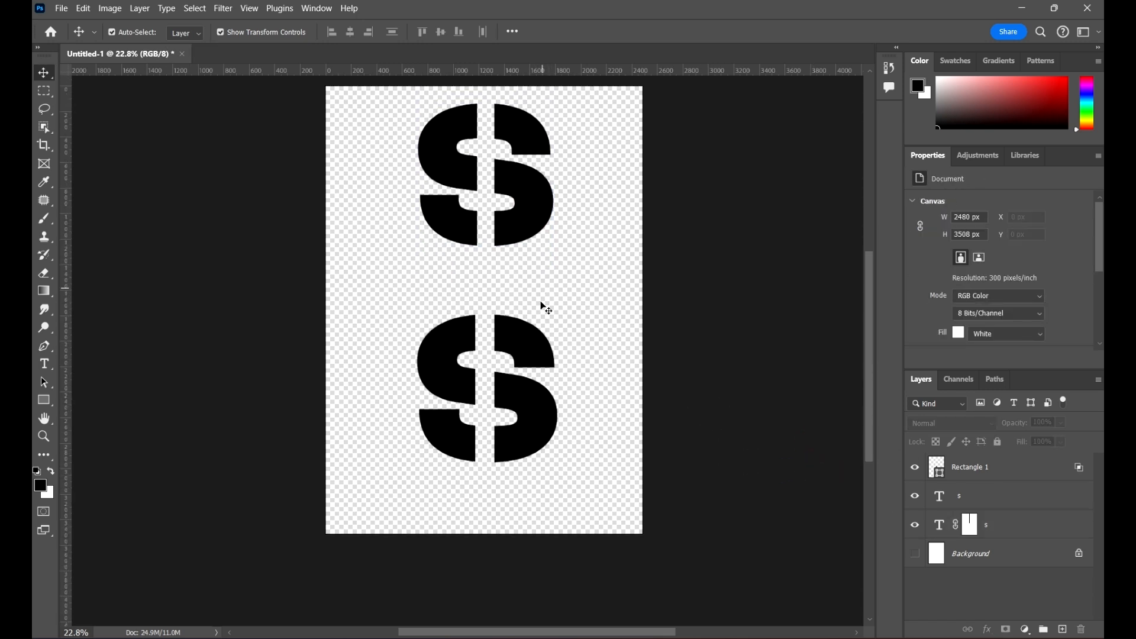
scroll(592, 367, up, 1)
- Delete the rectangle and both S text layers together, keeping only the background layer
drag(611, 485, 327, 173)
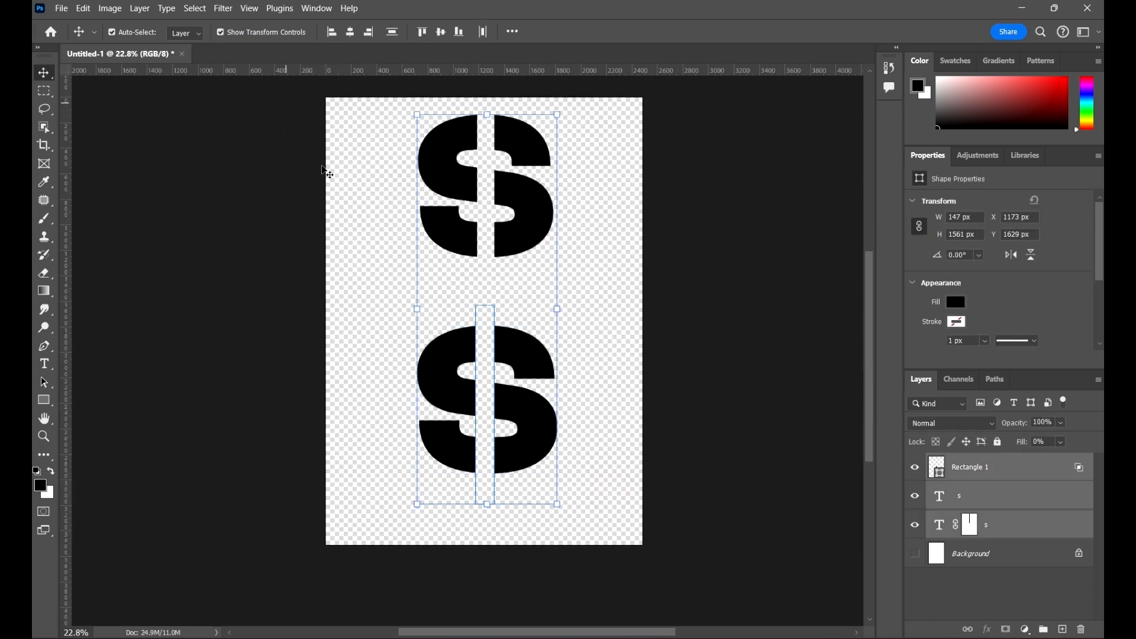
key(Delete)
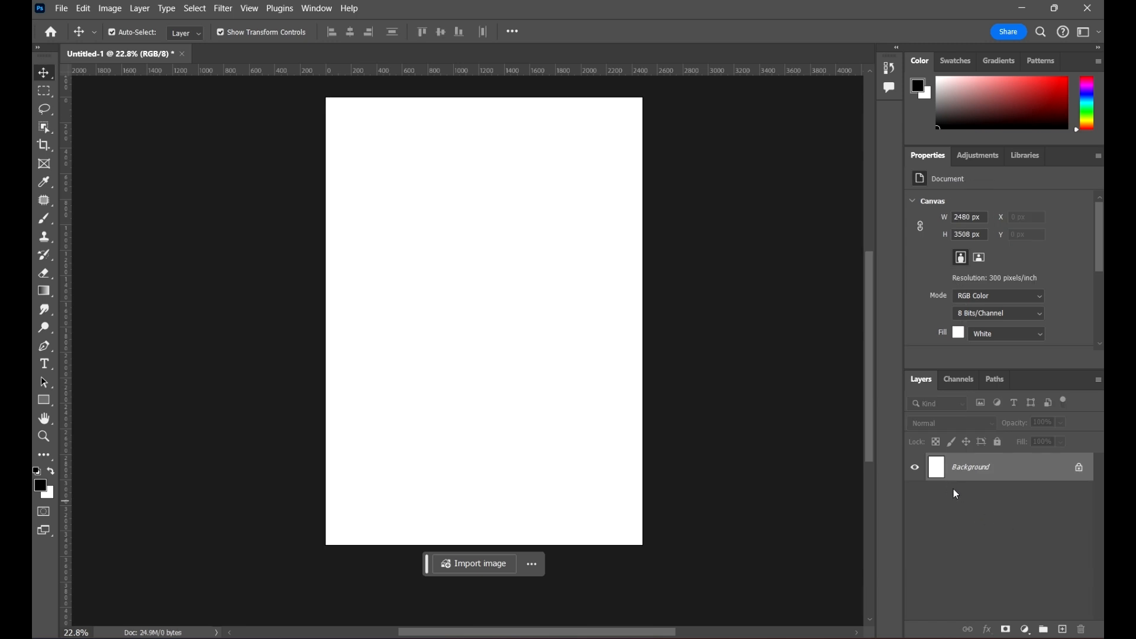
scroll(759, 331, up, 1)
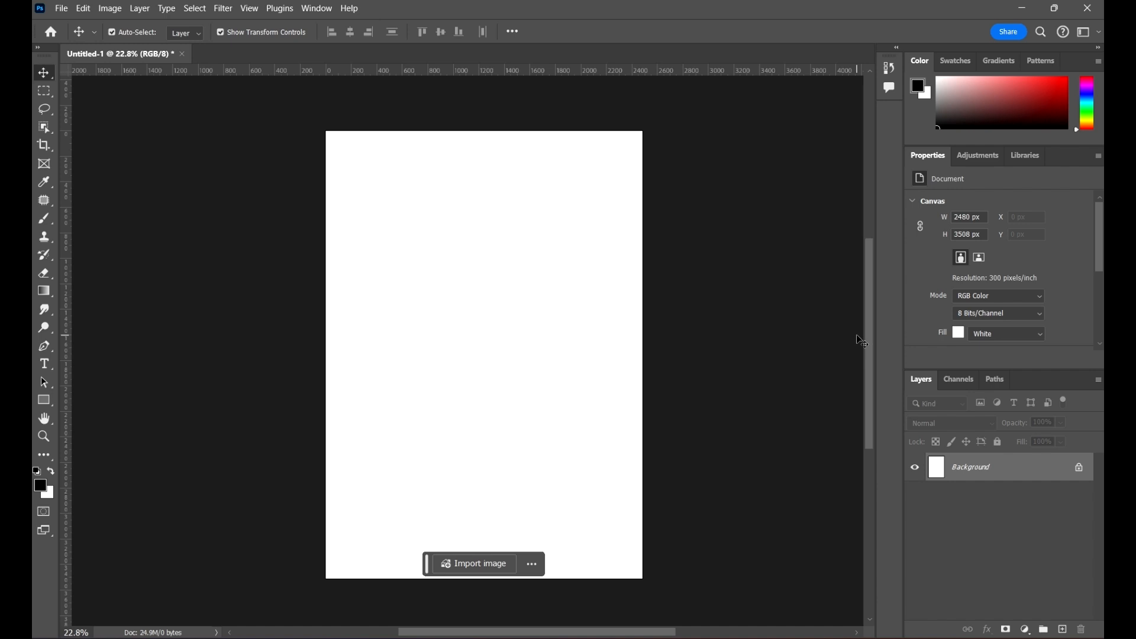
scroll(704, 276, down, 2)
scroll(704, 276, up, 2)
- Place the Architecture image as an embedded object and scale it to about 15.9% so it covers the whole page
click(61, 8)
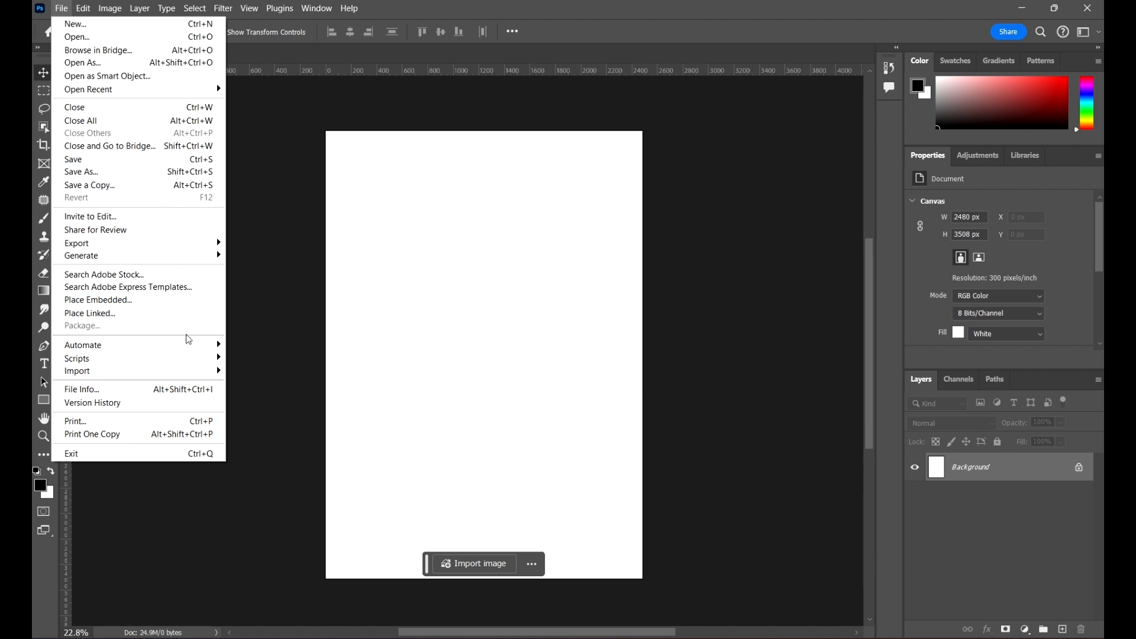
click(158, 298)
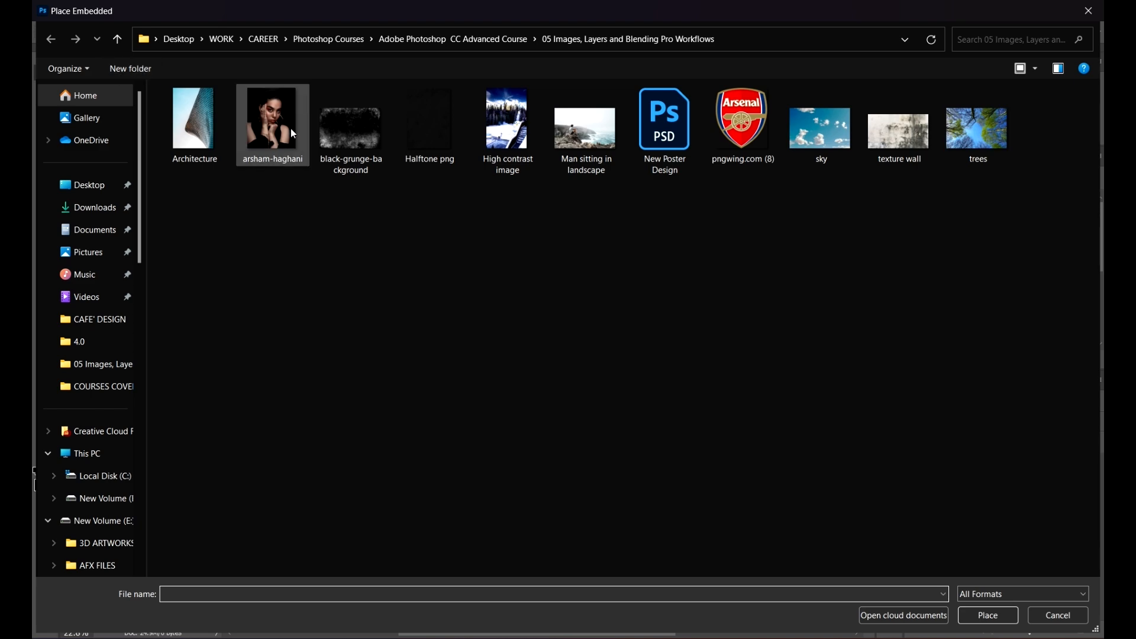
click(196, 121)
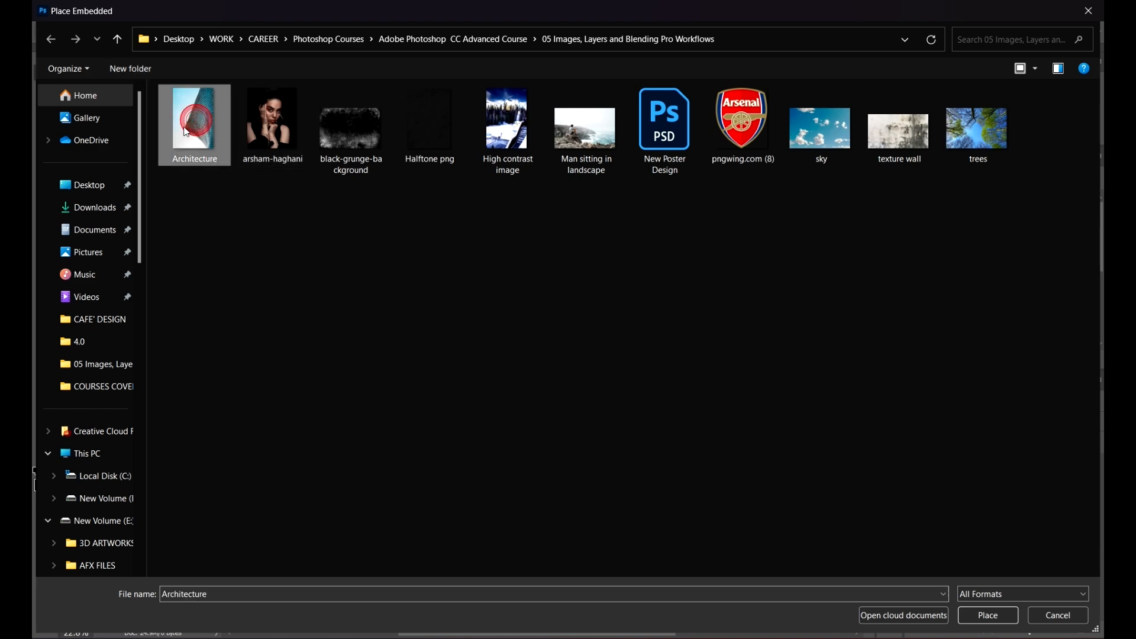
click(997, 615)
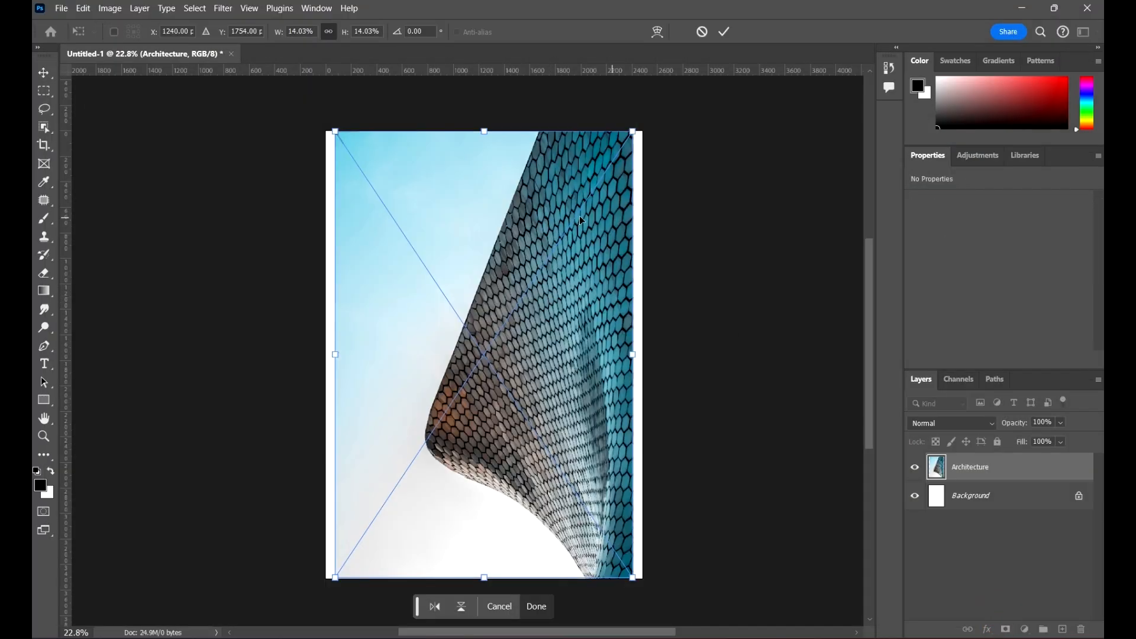
drag(626, 145, 651, 125)
click(724, 31)
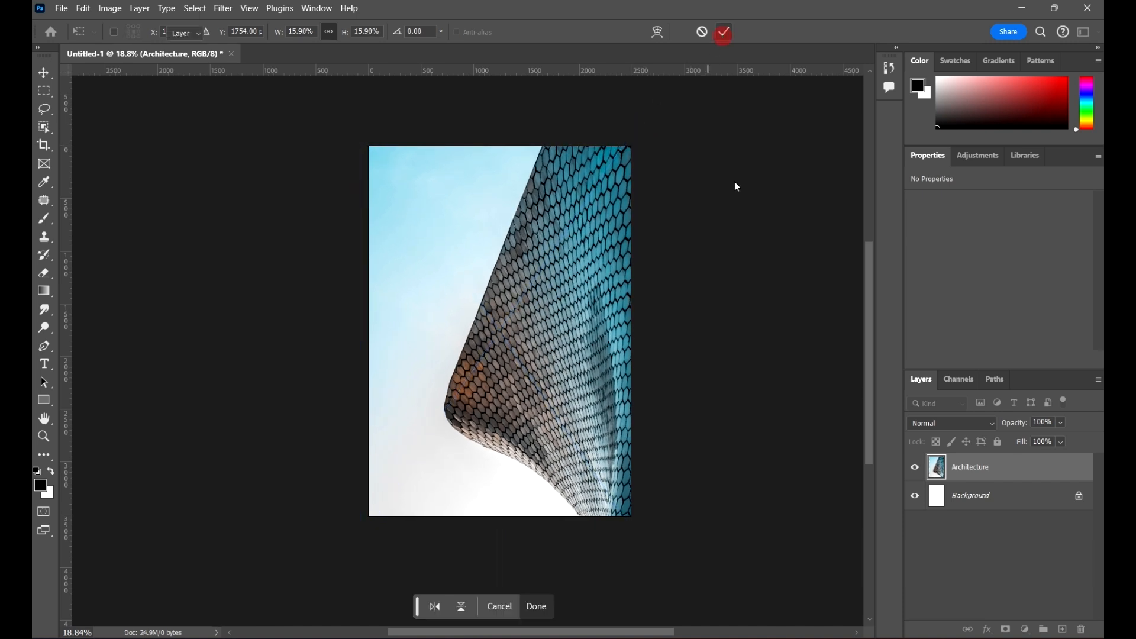
- Add the word DESIGN as vertical type in the upper middle of the photo, in Clash Display Bold at 48 pt
click(45, 364)
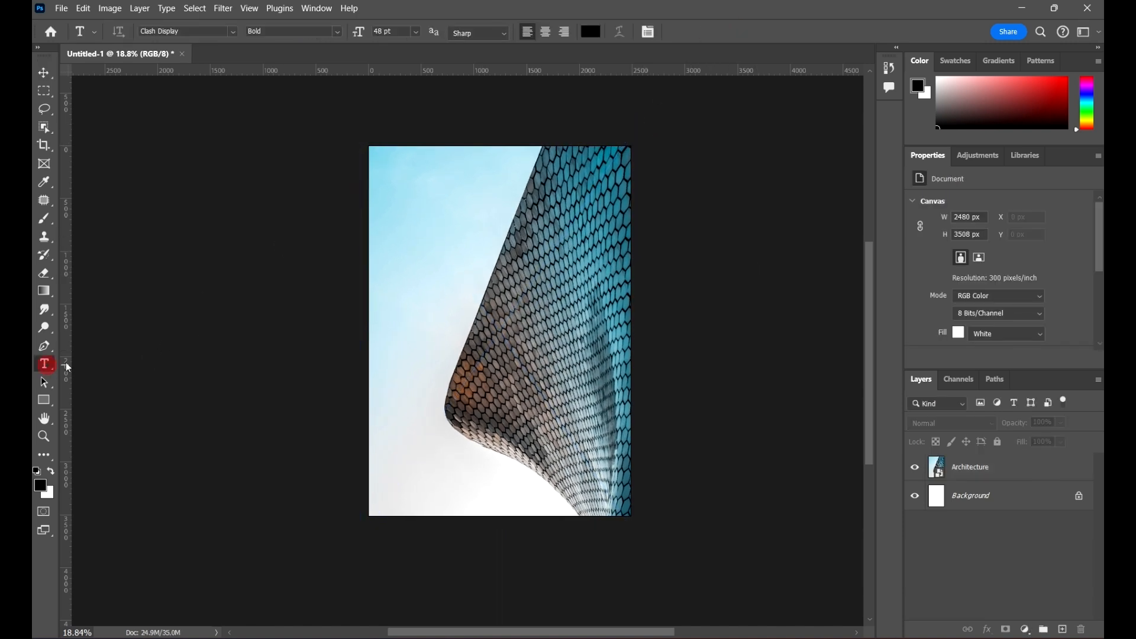
scroll(514, 263, up, 1)
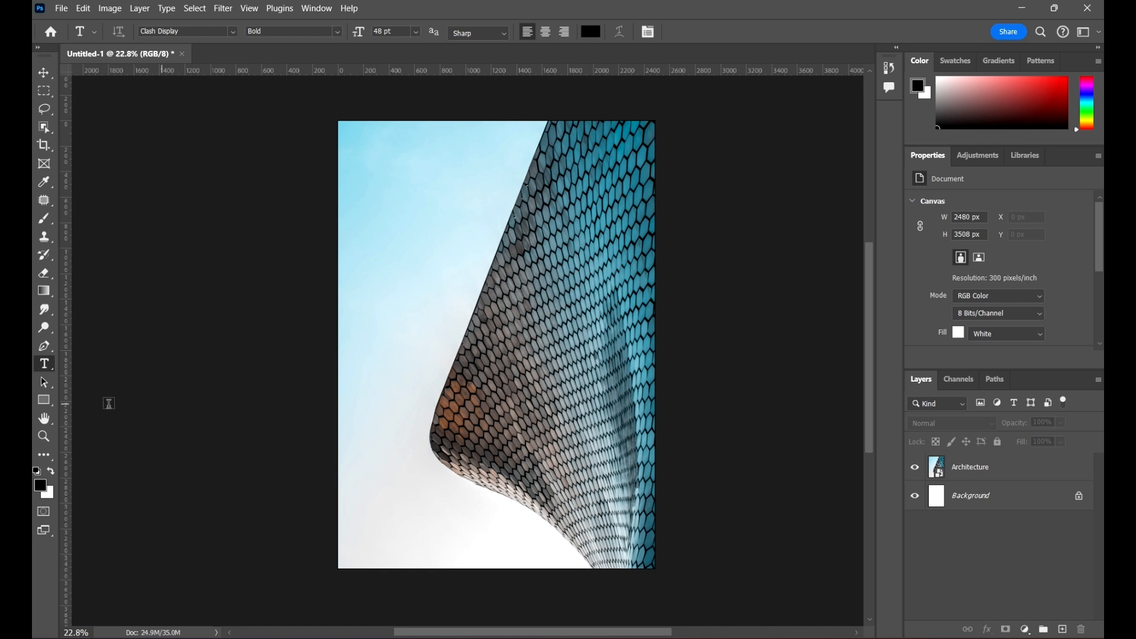
right_click(44, 364)
click(105, 377)
click(493, 205)
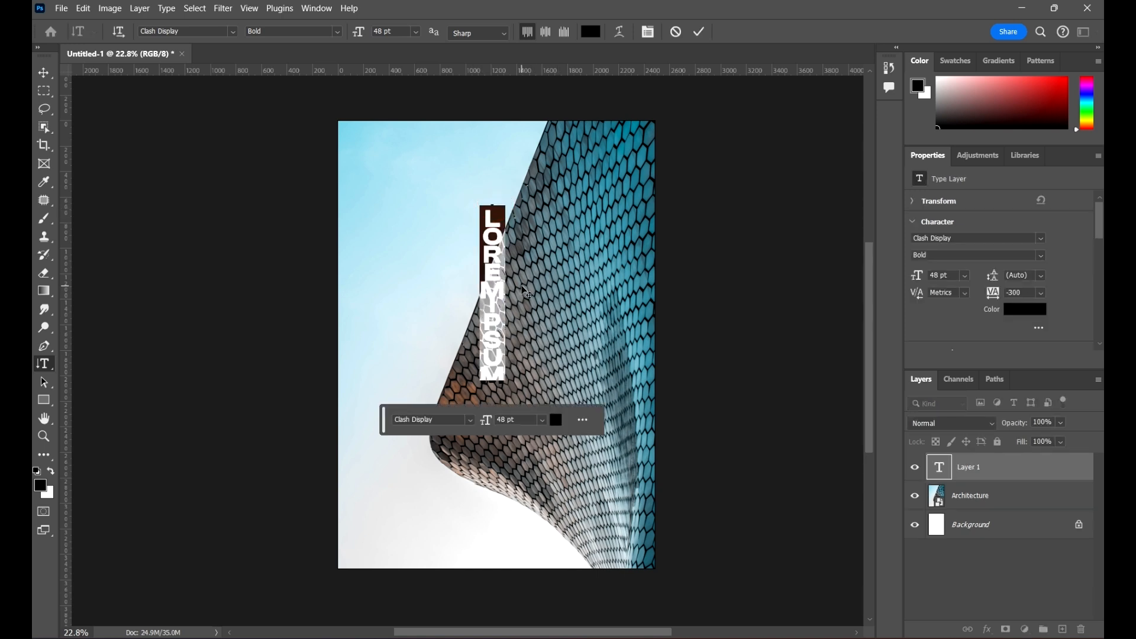
text(DE)
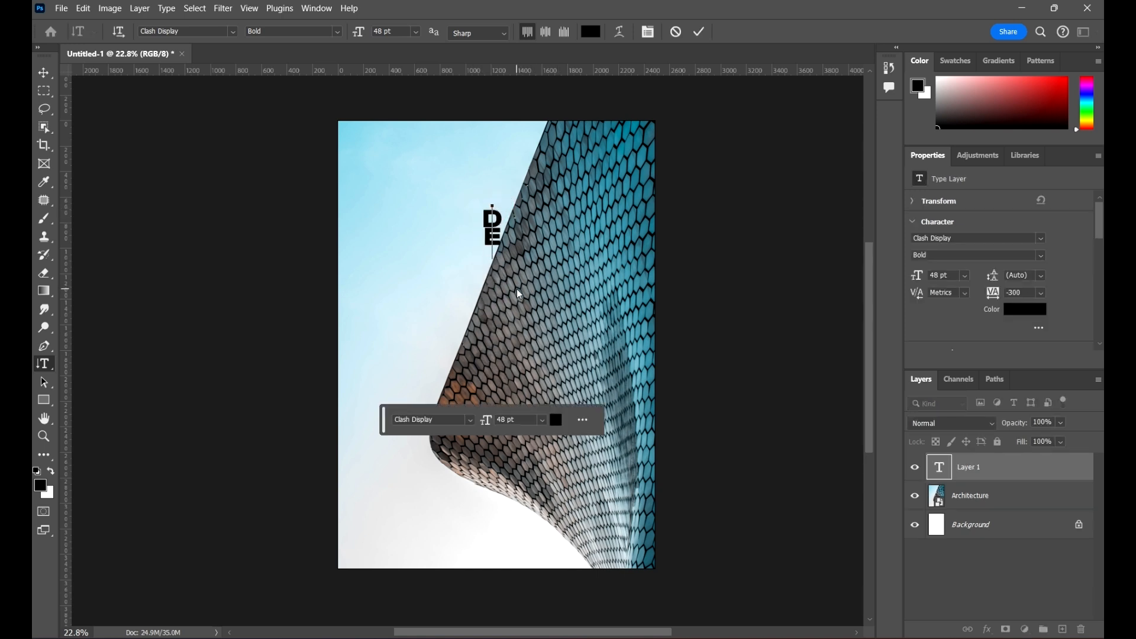
text(SIGN)
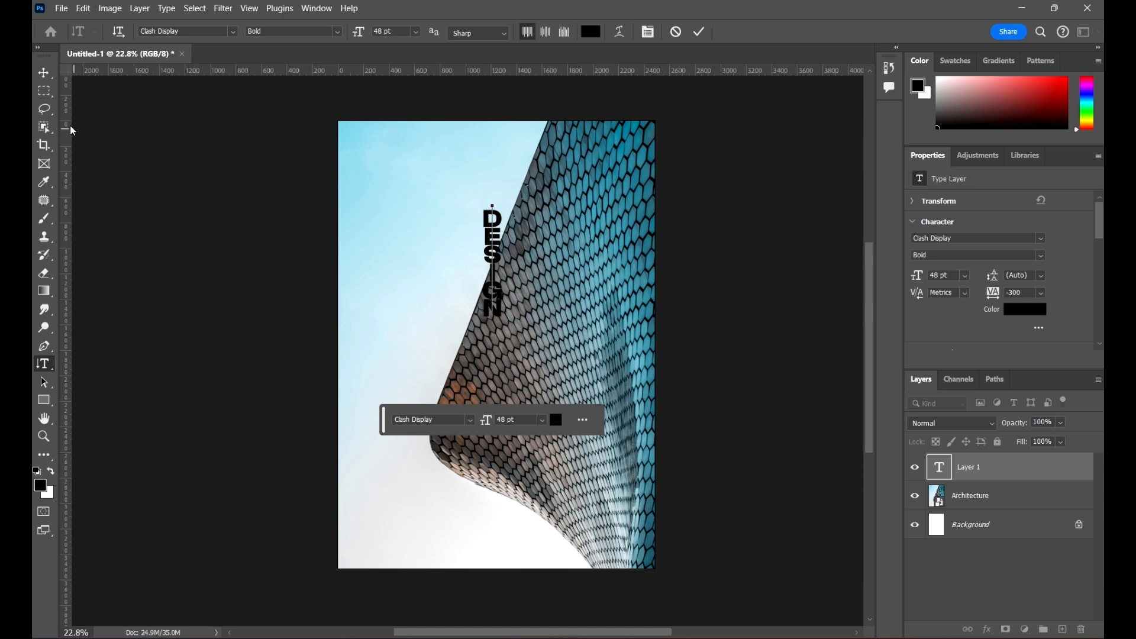
click(43, 71)
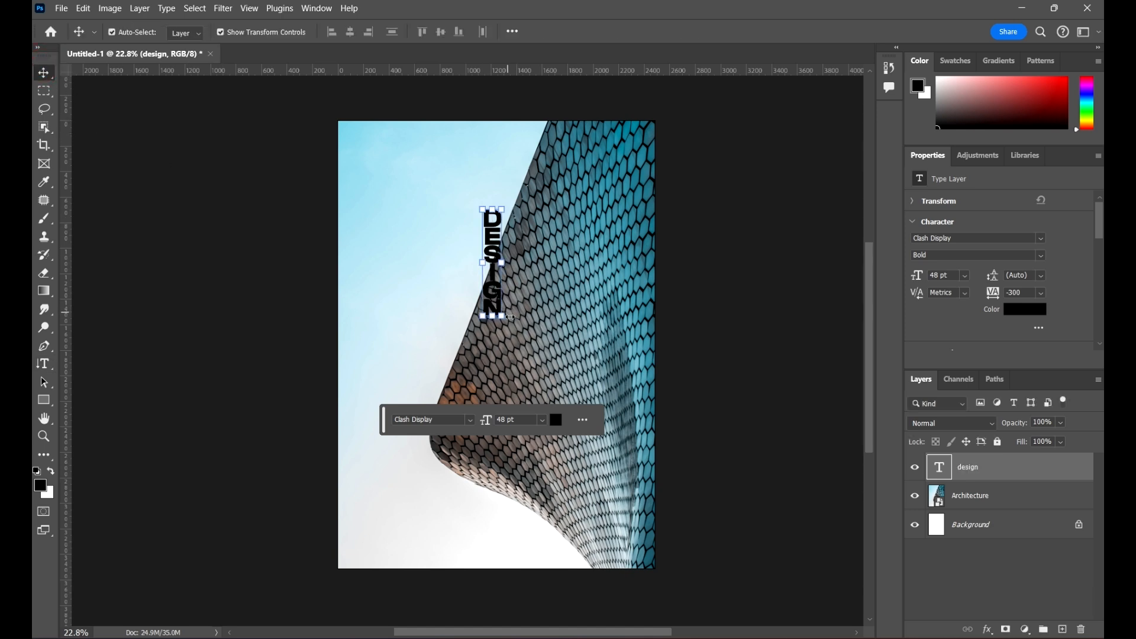
- Enlarge the vertical DESIGN text to about 132 pt and center it on the page
drag(510, 317, 601, 481)
drag(503, 307, 444, 295)
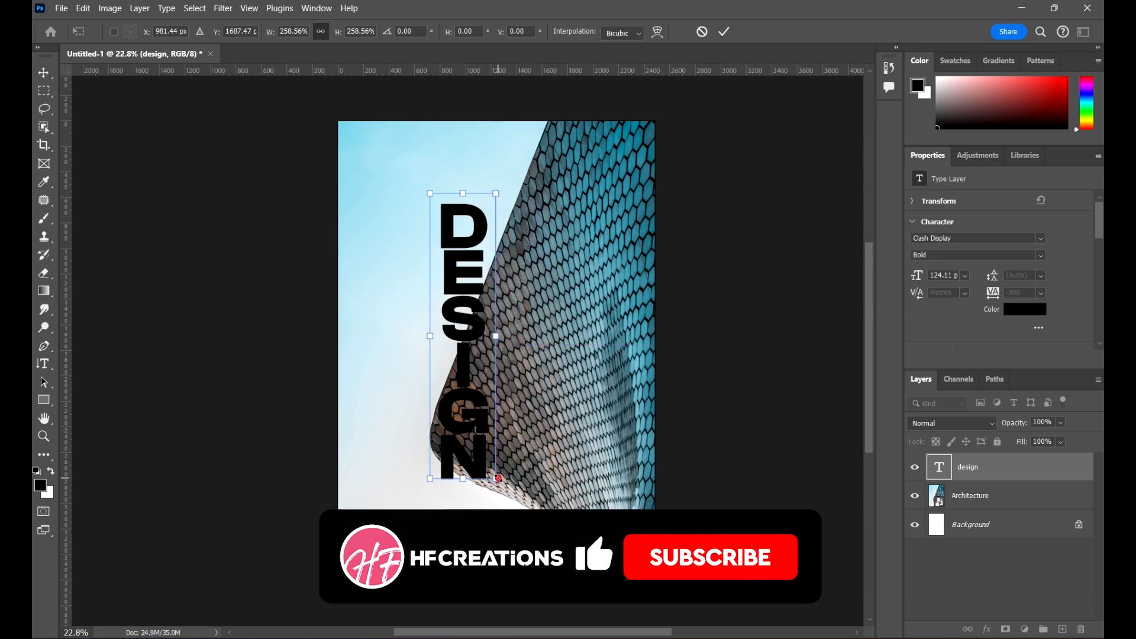
drag(498, 478, 505, 516)
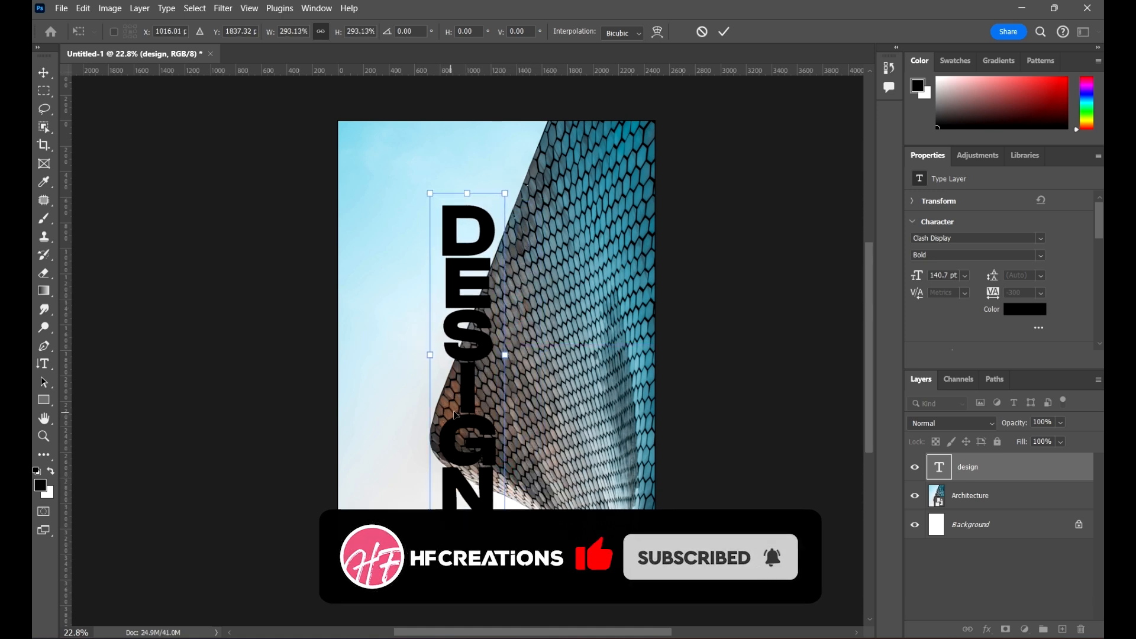
drag(455, 414, 484, 404)
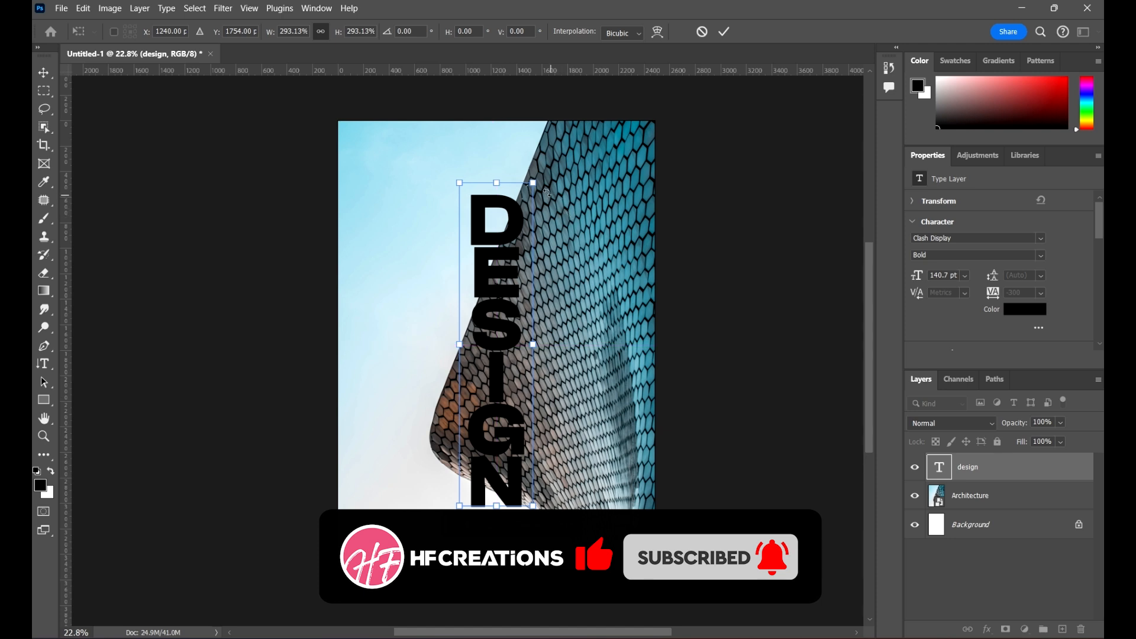
drag(533, 183, 539, 192)
click(725, 31)
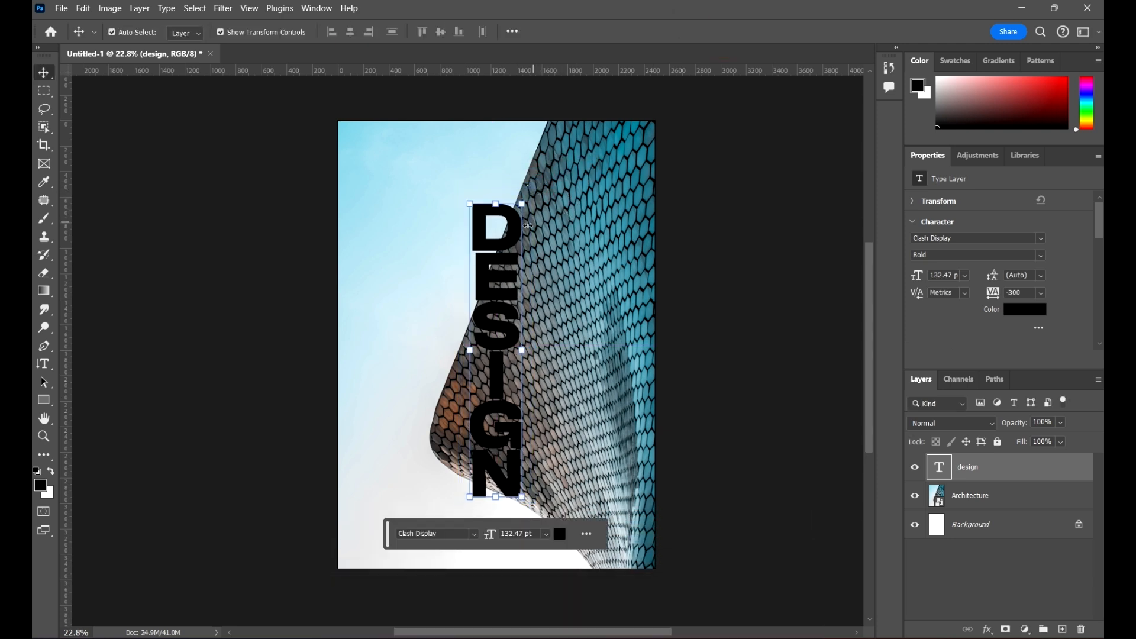
drag(516, 232, 514, 225)
click(690, 278)
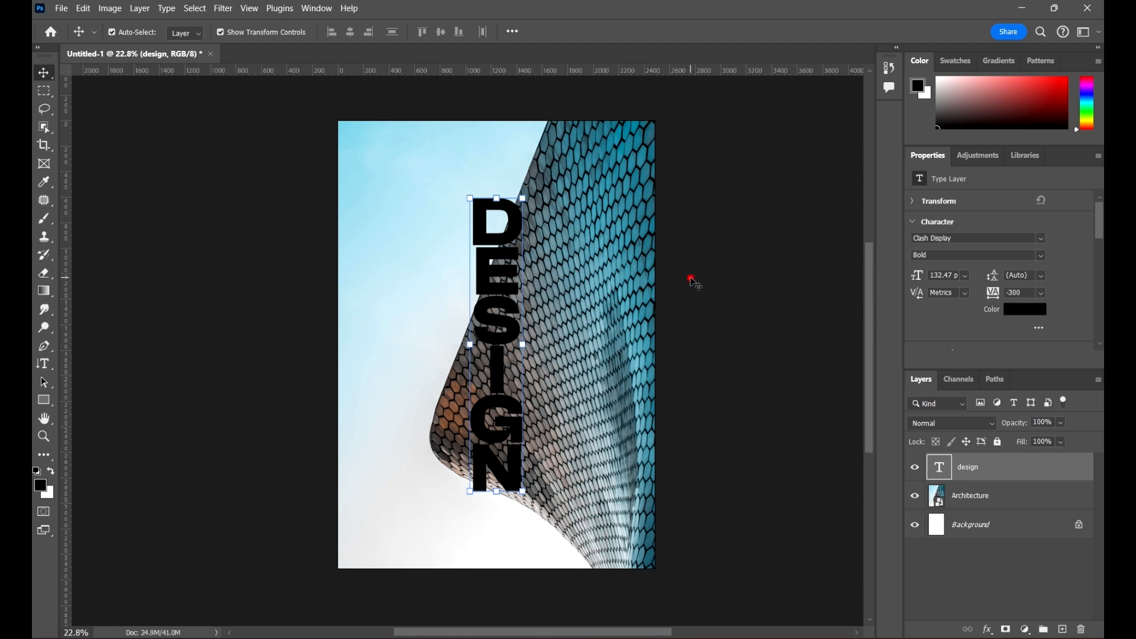
- Draw a vertical rectangle of about 806 x 2593 px around the DESIGN text and move its layer below the text layer
click(44, 400)
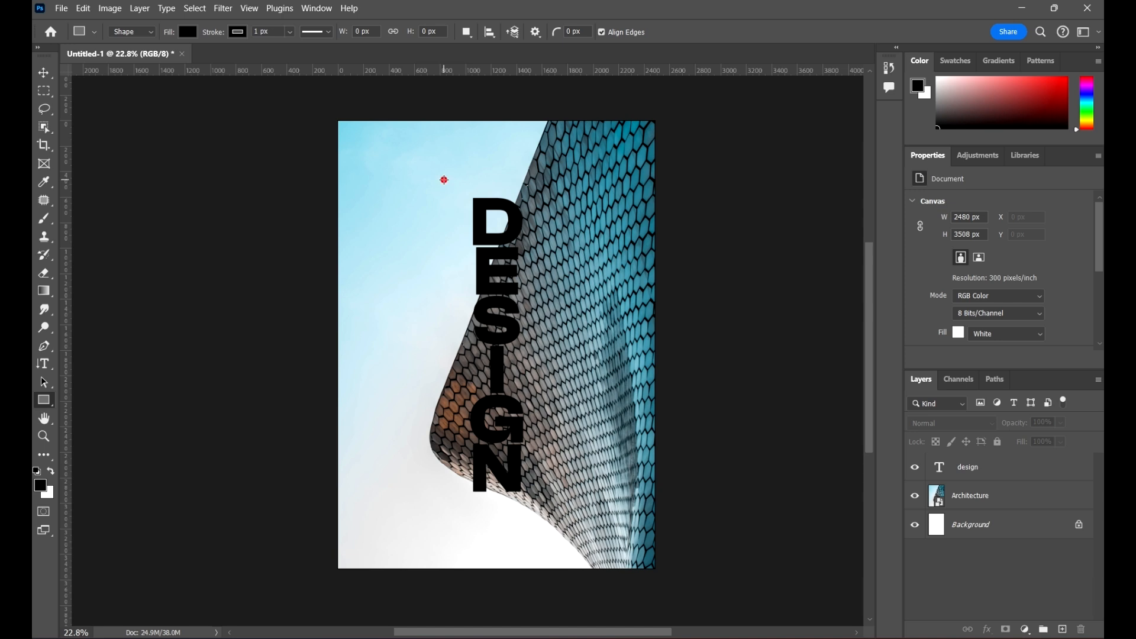
drag(444, 179, 546, 510)
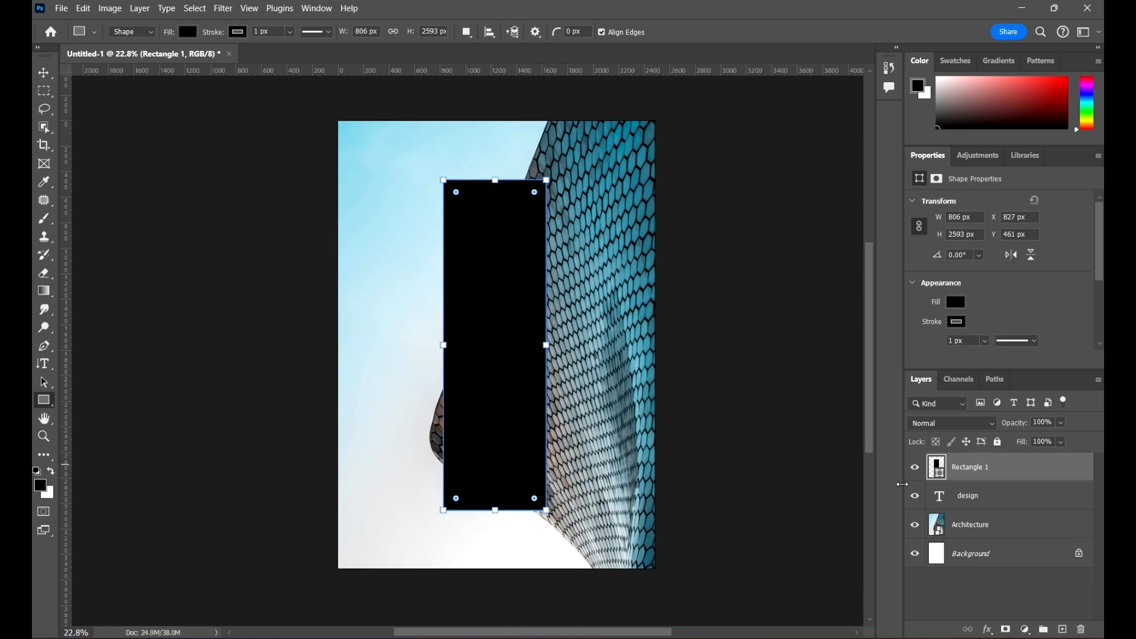
drag(1020, 473, 952, 485)
- Set the rectangle's fill colour to white (ffffff)
double_click(945, 500)
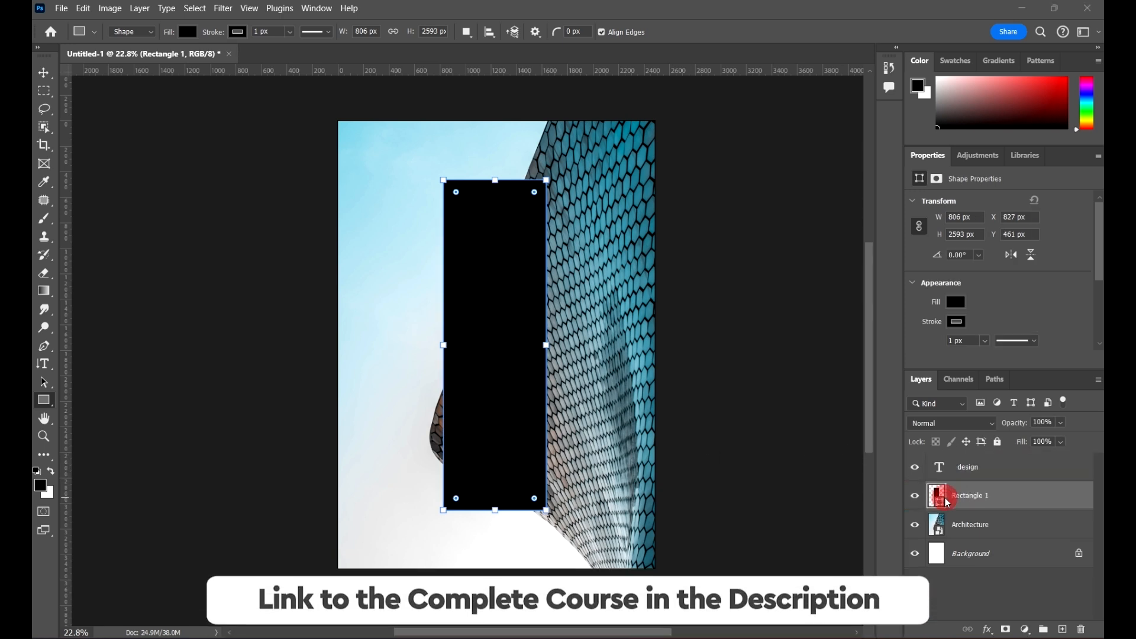
drag(752, 288, 541, 91)
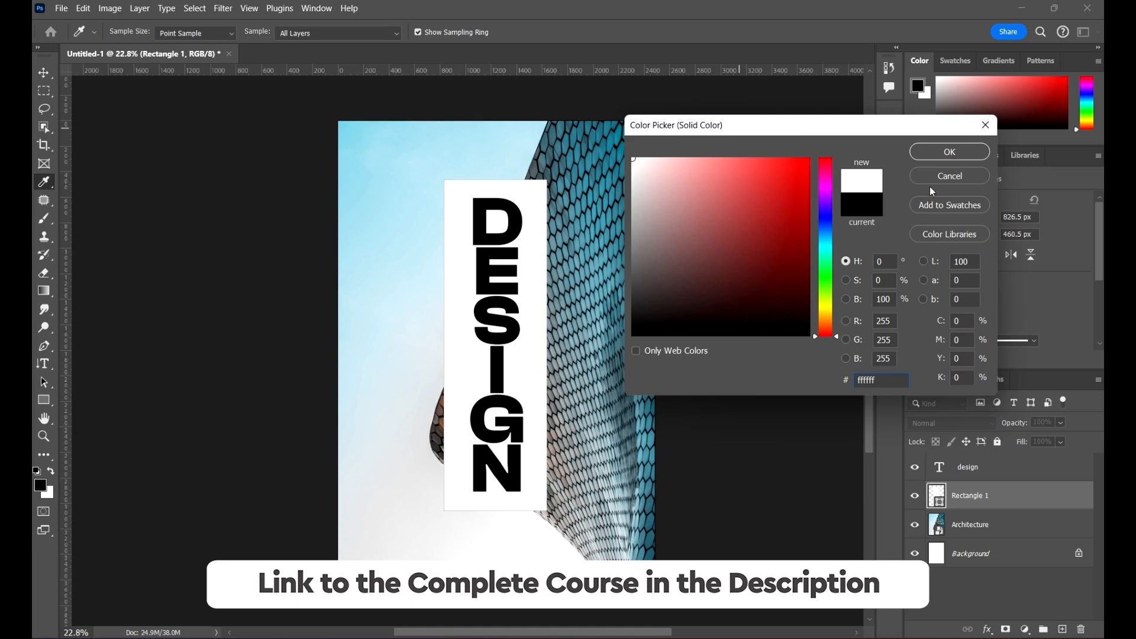
click(950, 151)
click(795, 309)
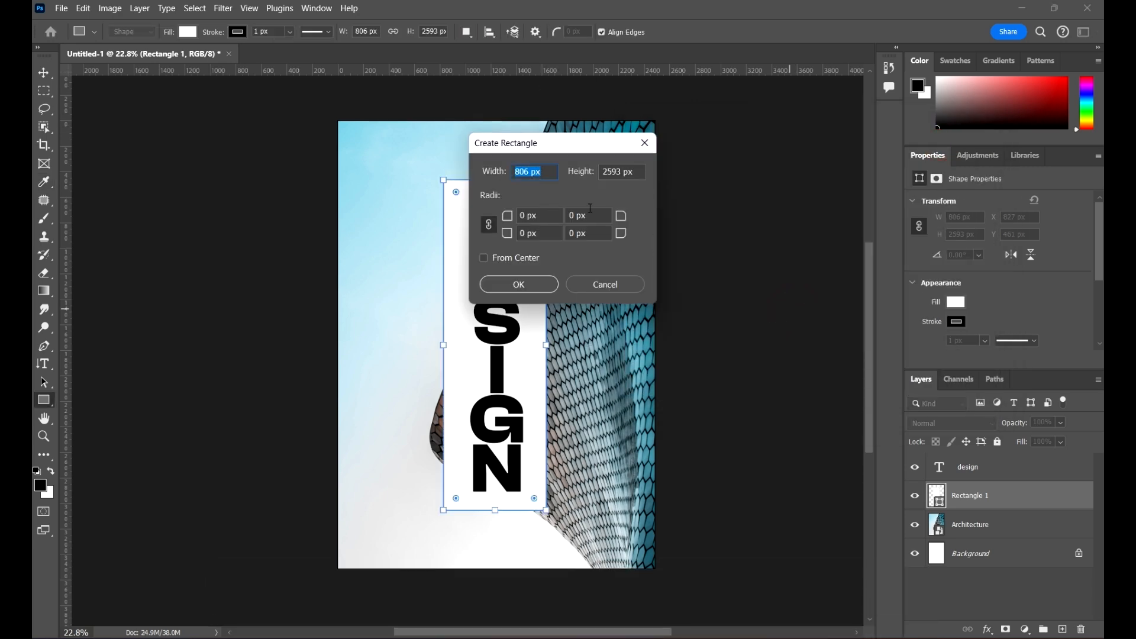
click(605, 284)
- Scale the white rectangle around its centre to about 105.8% so it leaves more margin around the DESIGN text
scroll(491, 159, up, 3)
scroll(491, 159, up, 5)
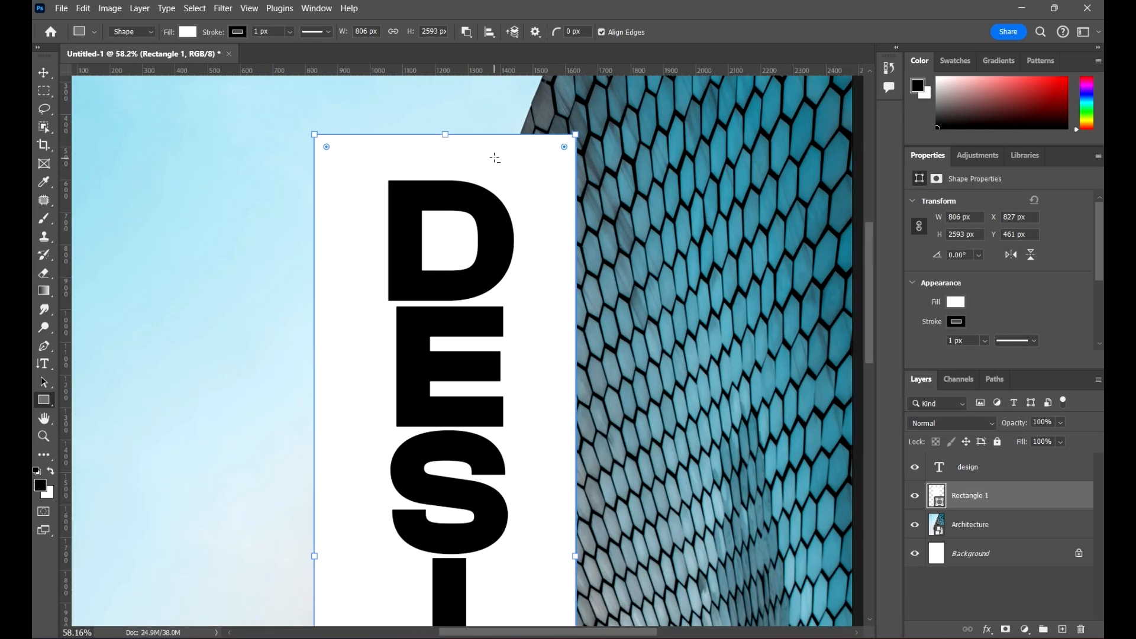
key(v)
scroll(394, 188, down, 6)
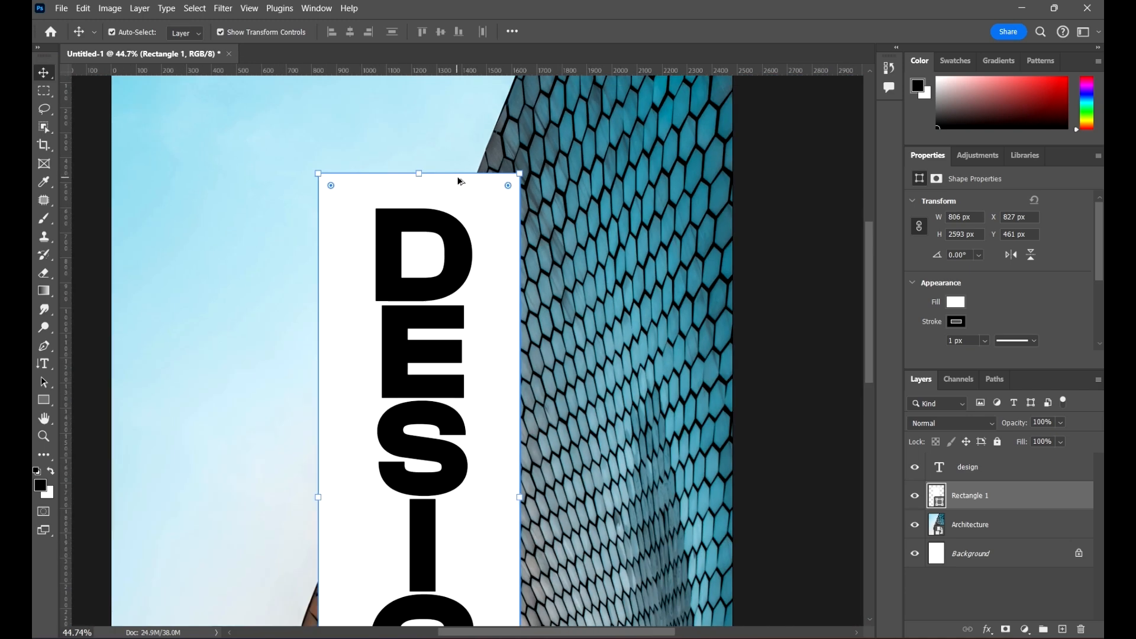
drag(717, 323, 770, 360)
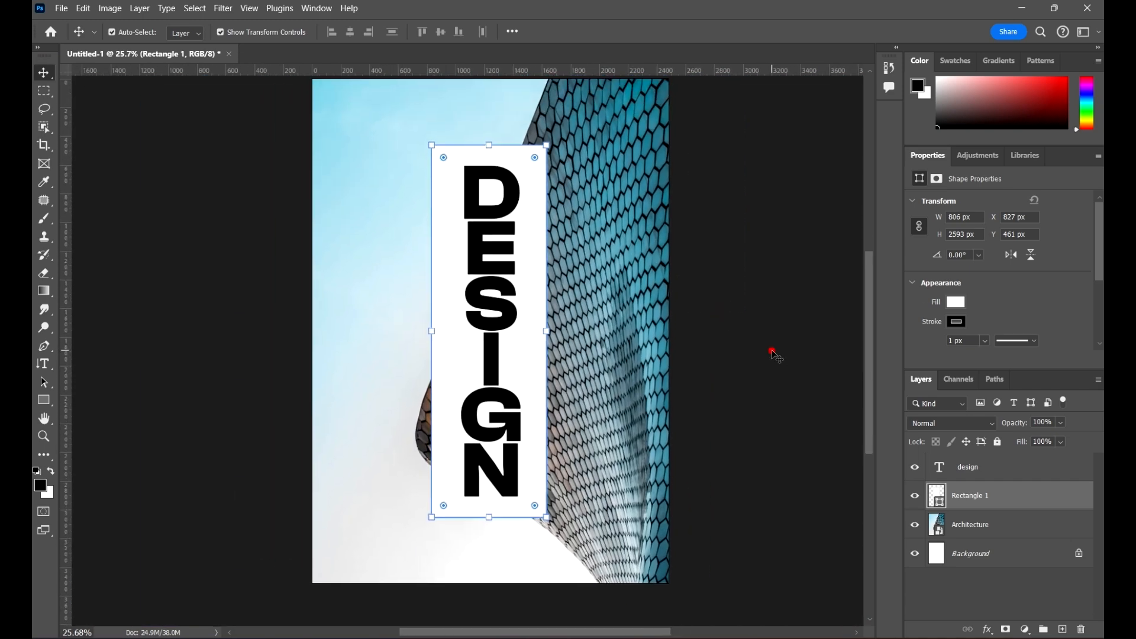
click(769, 348)
click(524, 315)
drag(546, 332, 552, 338)
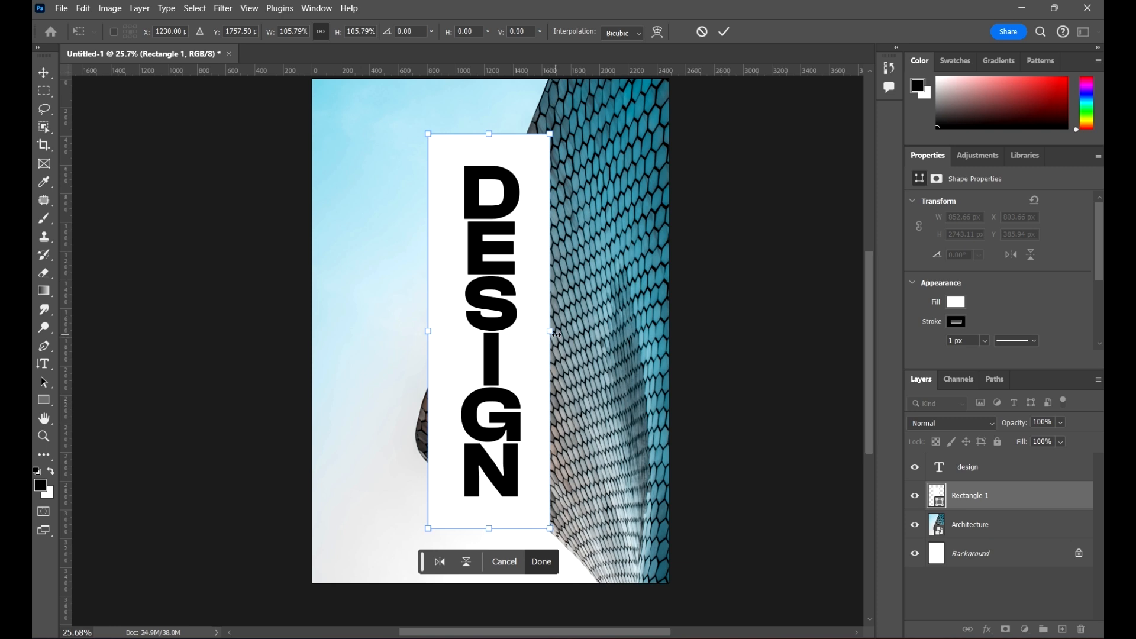
click(723, 32)
click(787, 282)
- Scale the white rectangle and the DESIGN text together around their centre to about 87.8%
key(ctrl+minus)
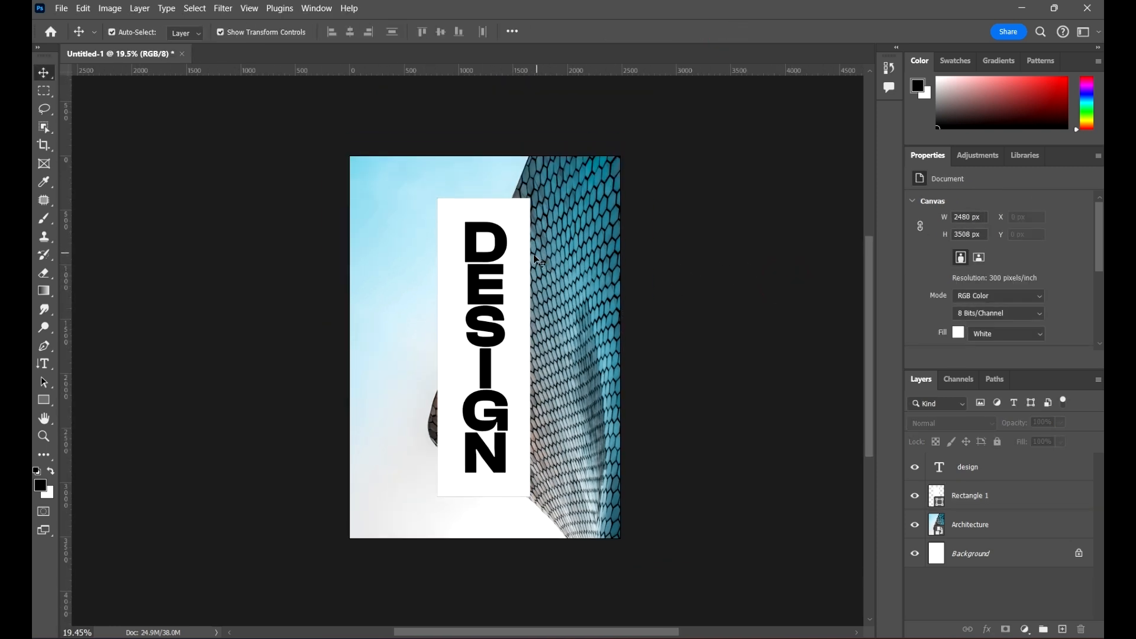
click(491, 204)
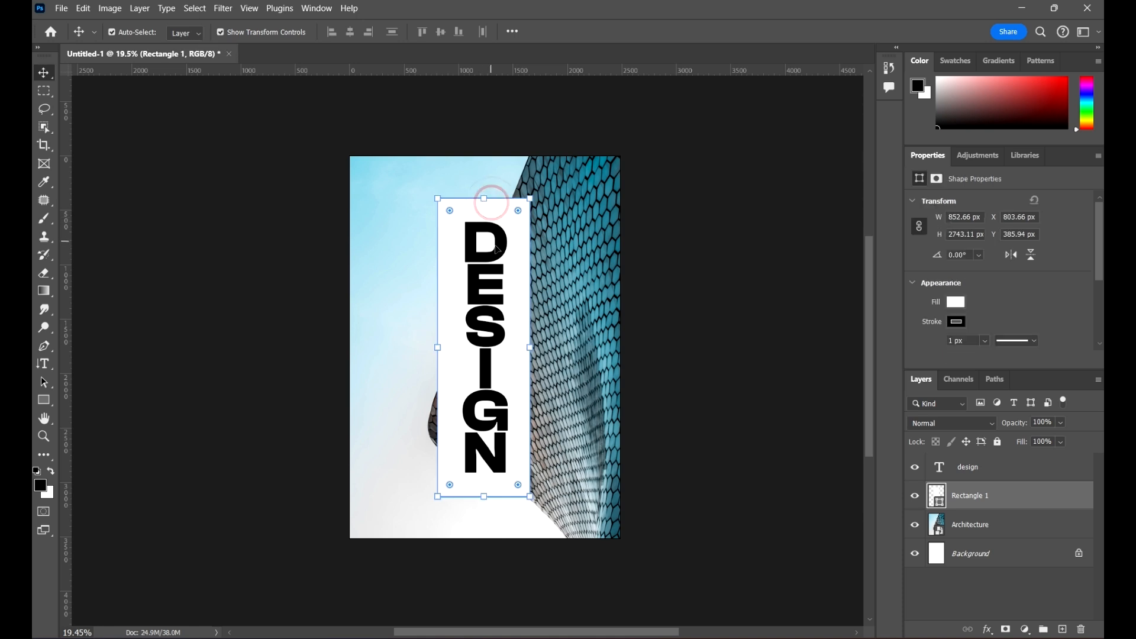
shift+click(497, 248)
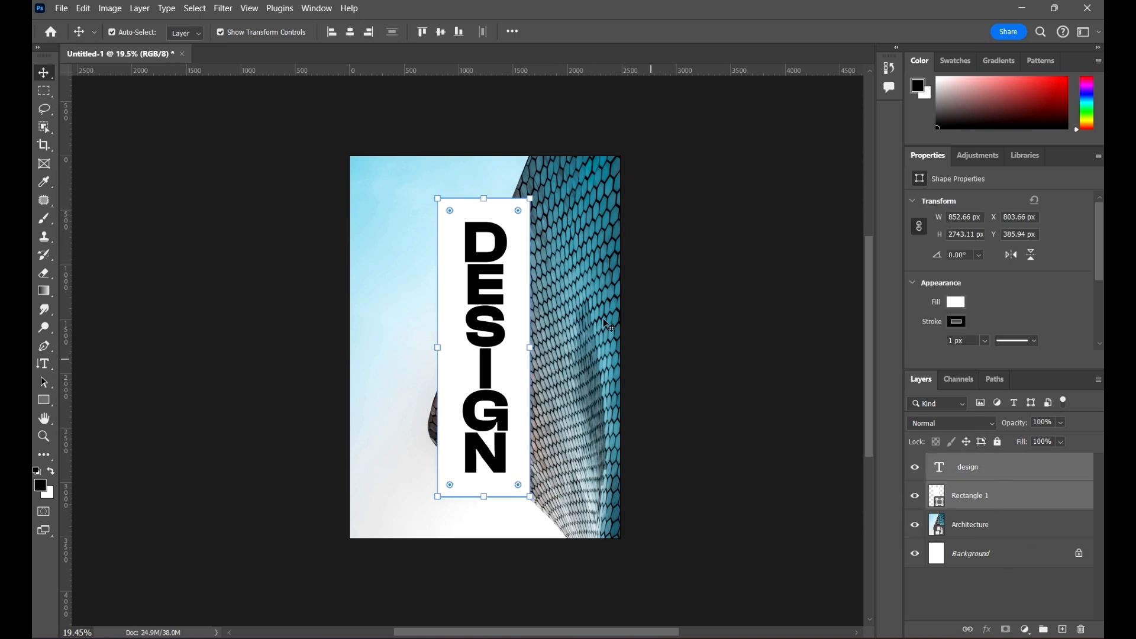
click(531, 190)
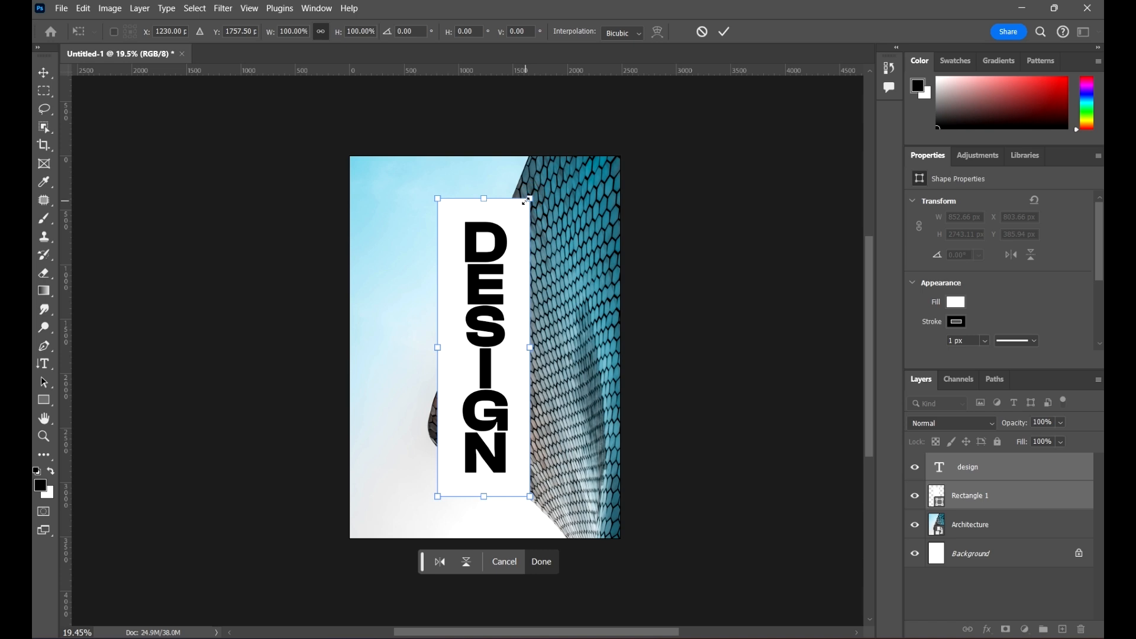
drag(531, 196, 522, 213)
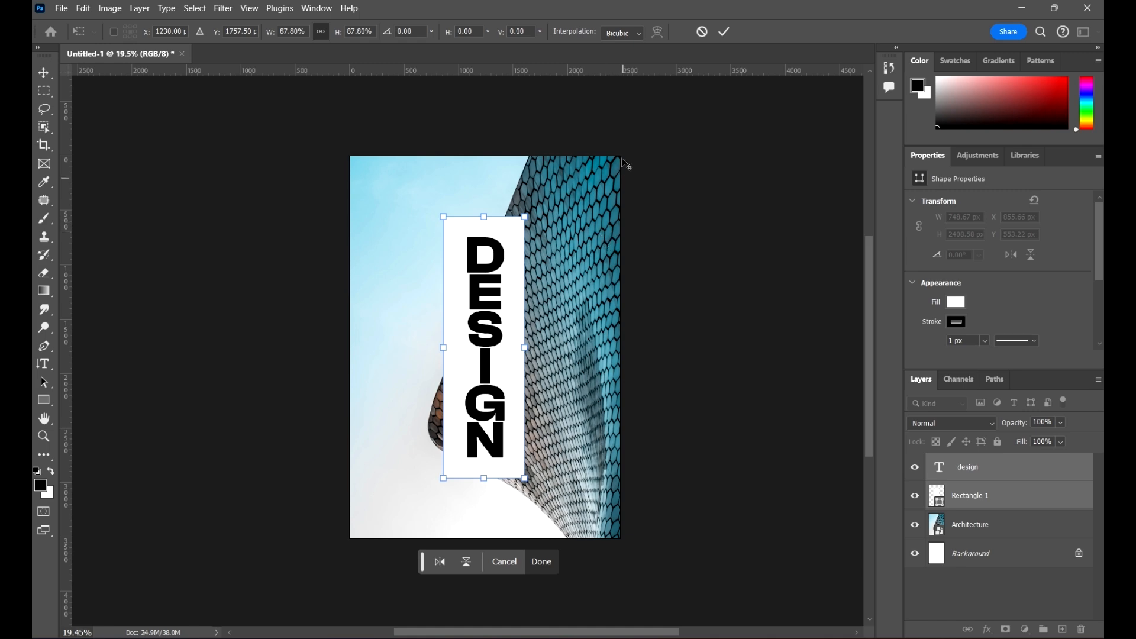
click(725, 31)
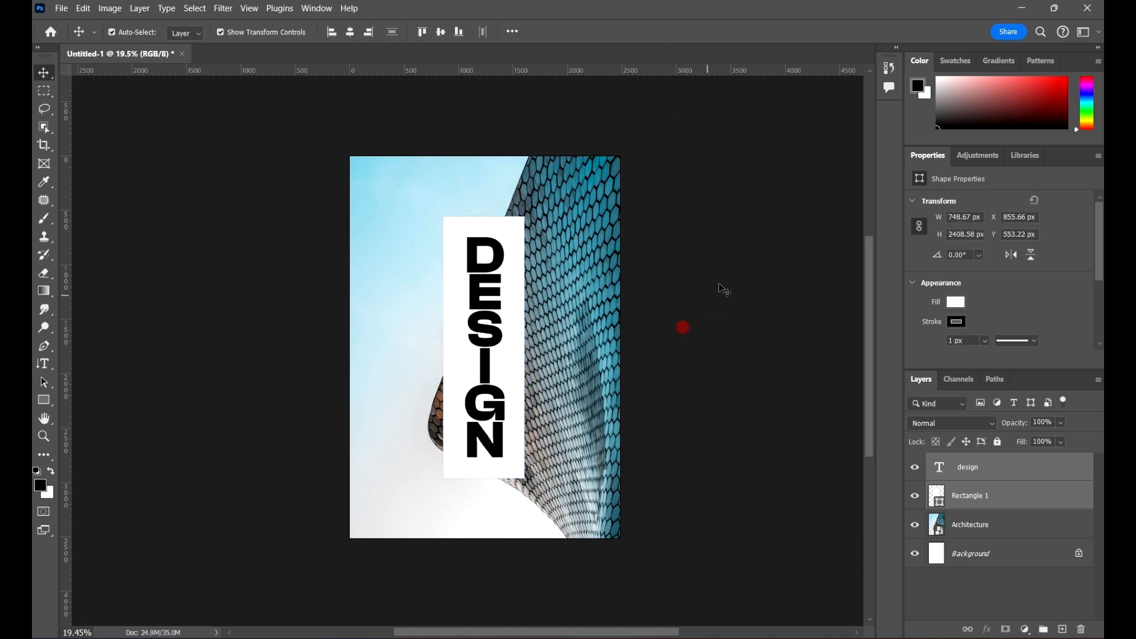
click(683, 327)
- Turn on knockout for the DESIGN text layer in its advanced blending options
drag(644, 312, 733, 254)
scroll(683, 173, up, 2)
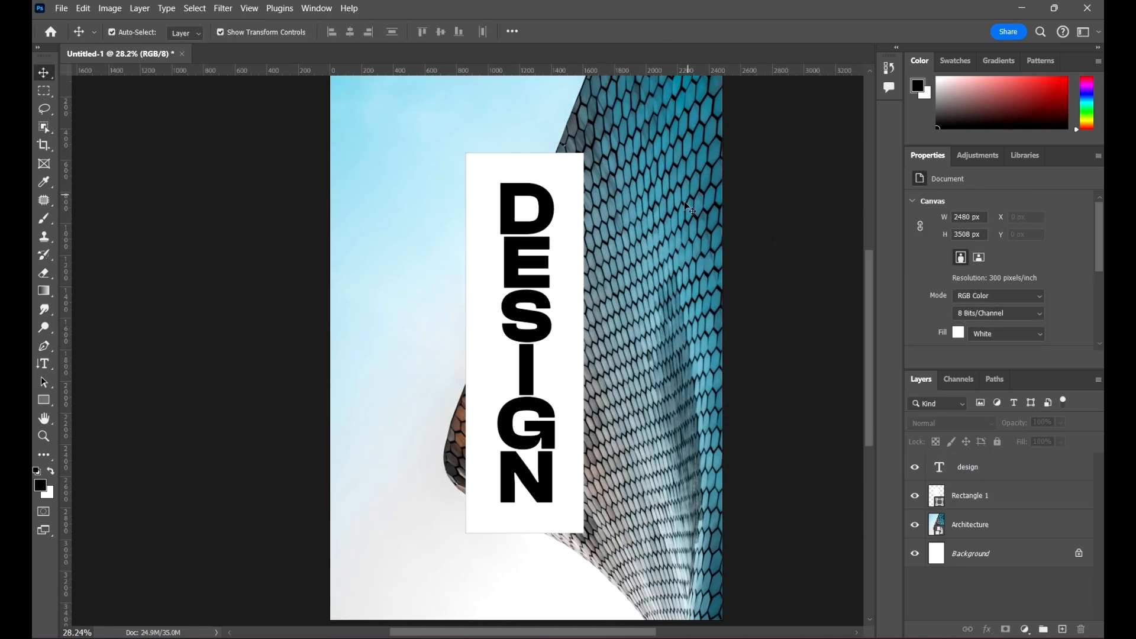
scroll(618, 244, down, 2)
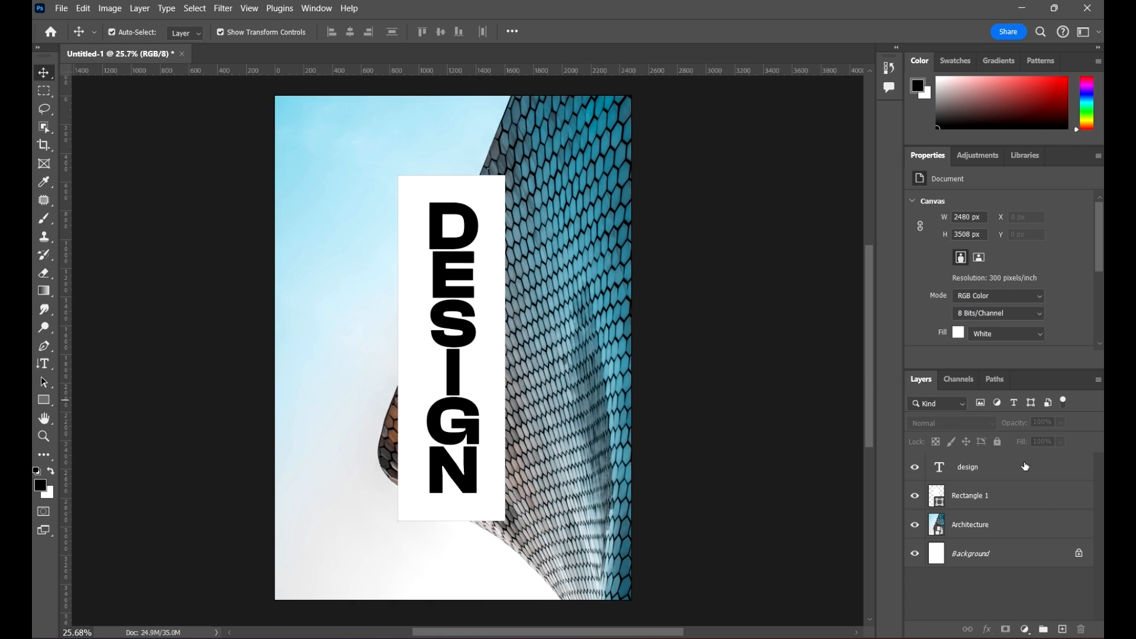
click(1031, 471)
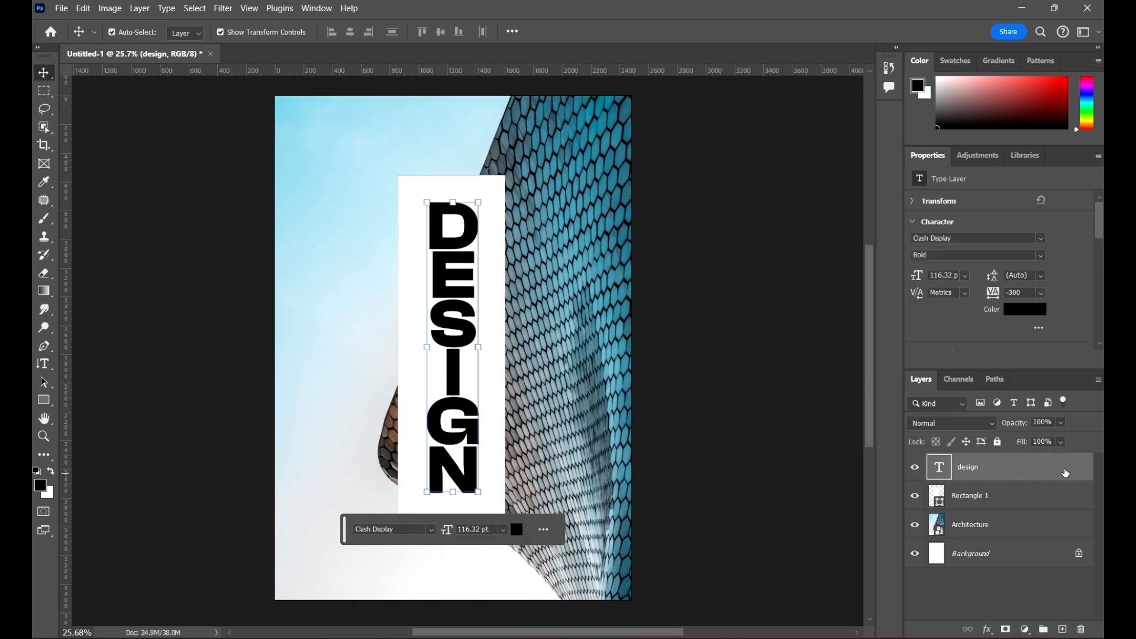
double_click(1065, 474)
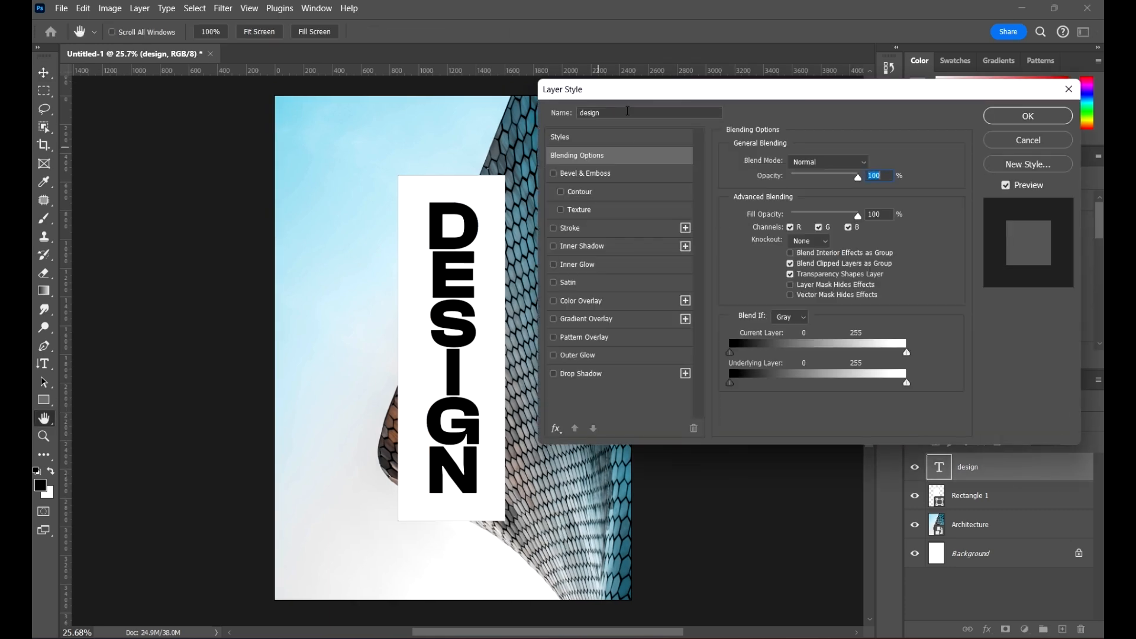
drag(661, 96, 705, 133)
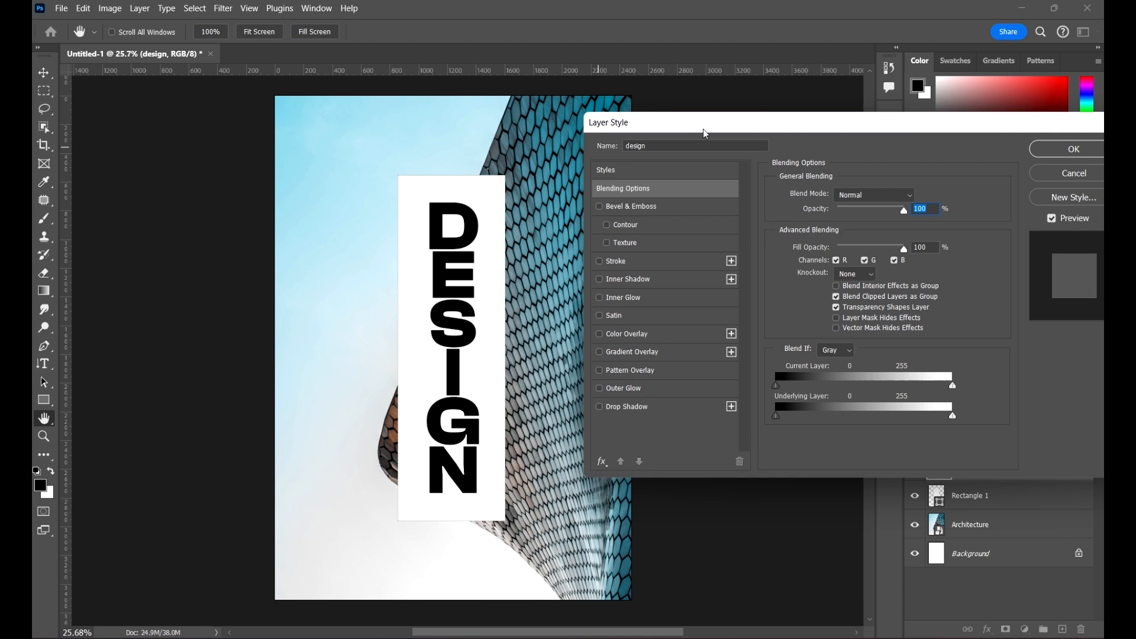
click(864, 274)
click(846, 284)
click(1069, 151)
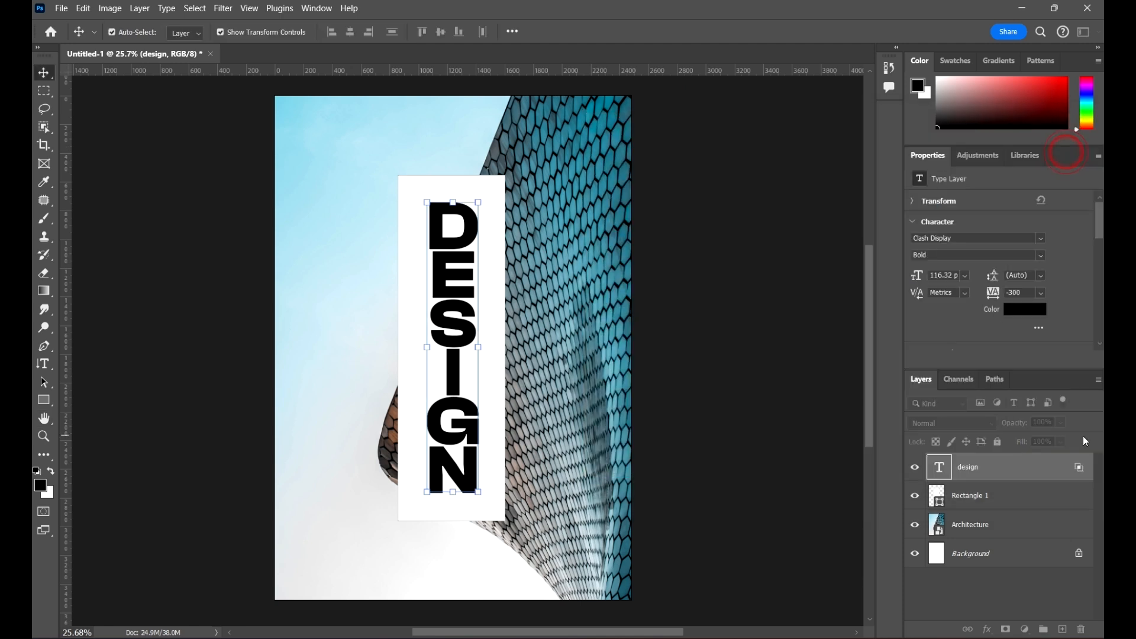
- Lower the DESIGN text layer's fill to 0%
click(1060, 441)
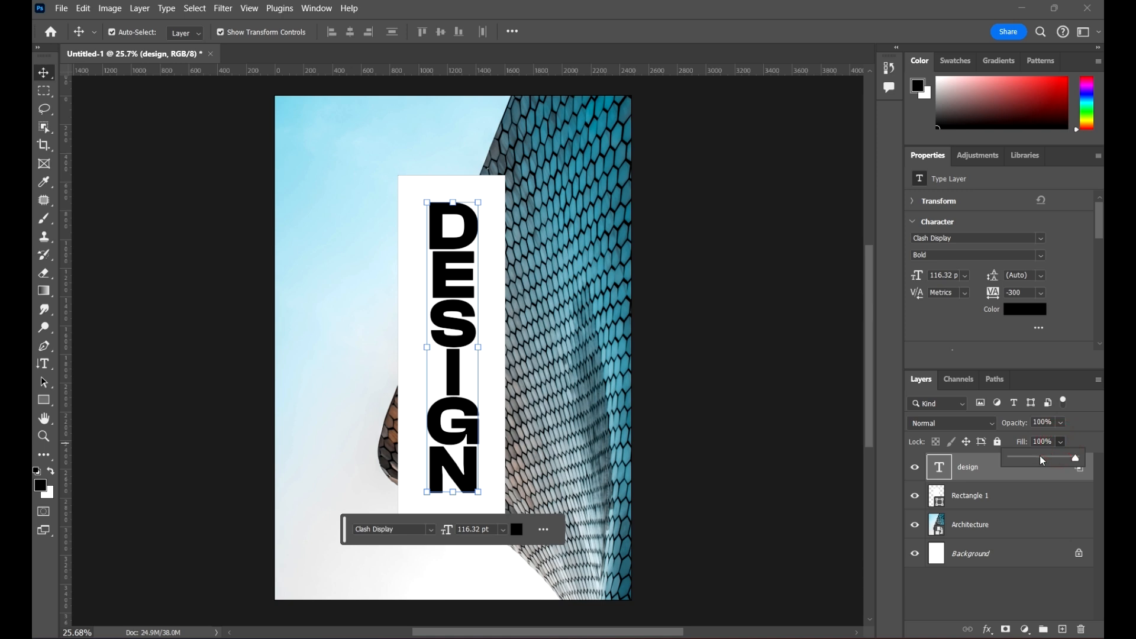
drag(1039, 456, 1009, 453)
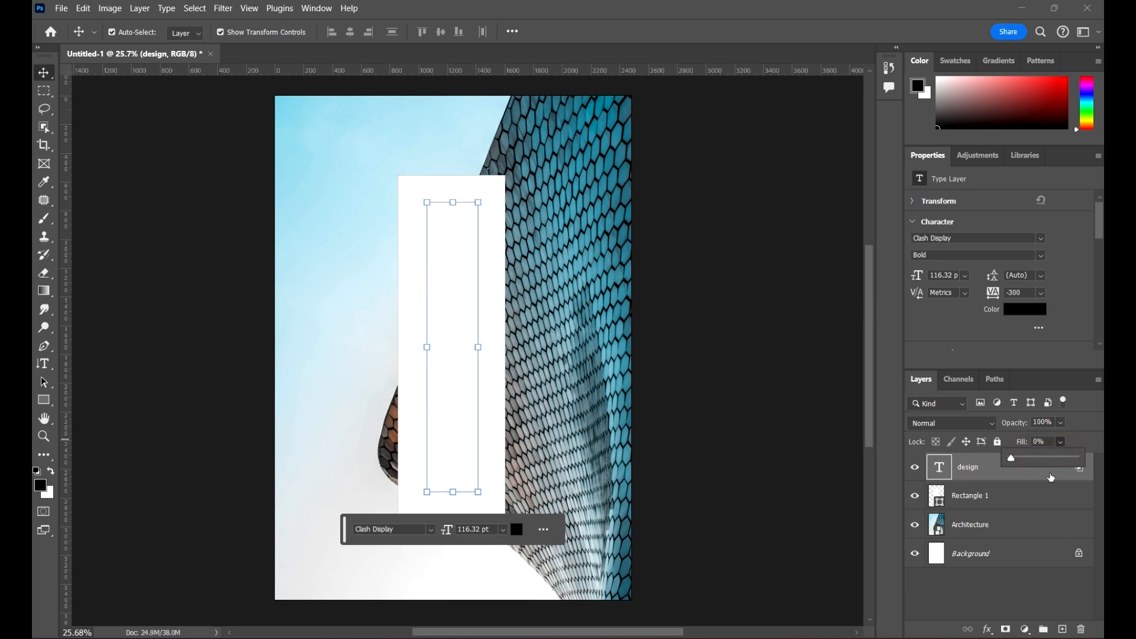
click(984, 470)
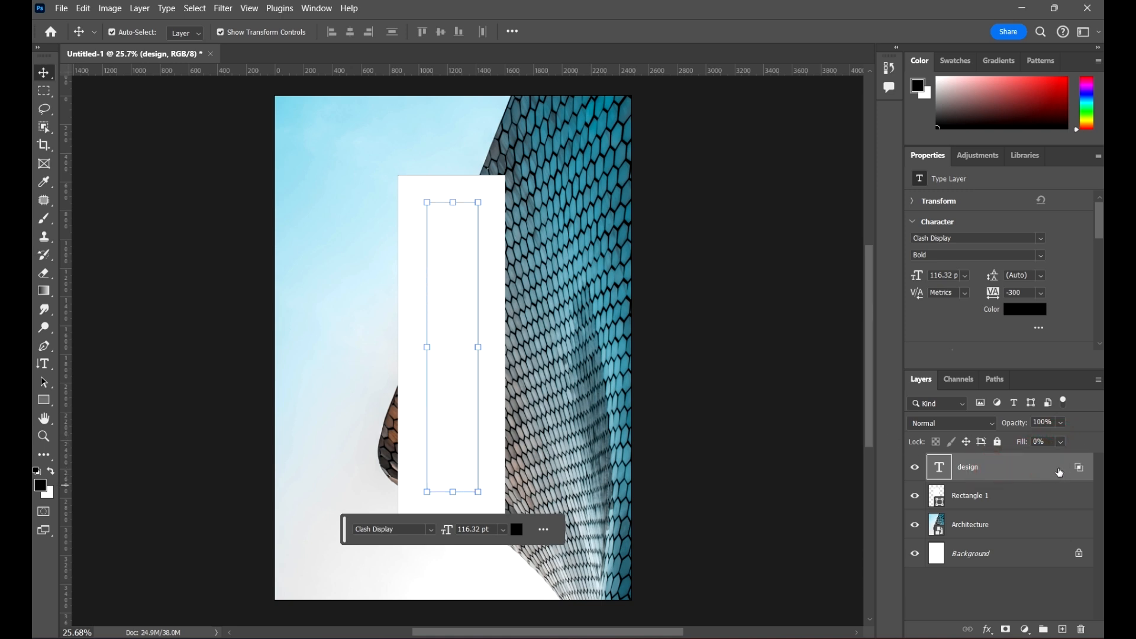
- Review the DESIGN text layer's knockout setting in its blending options
double_click(1060, 474)
click(1071, 177)
scroll(515, 276, down, 1)
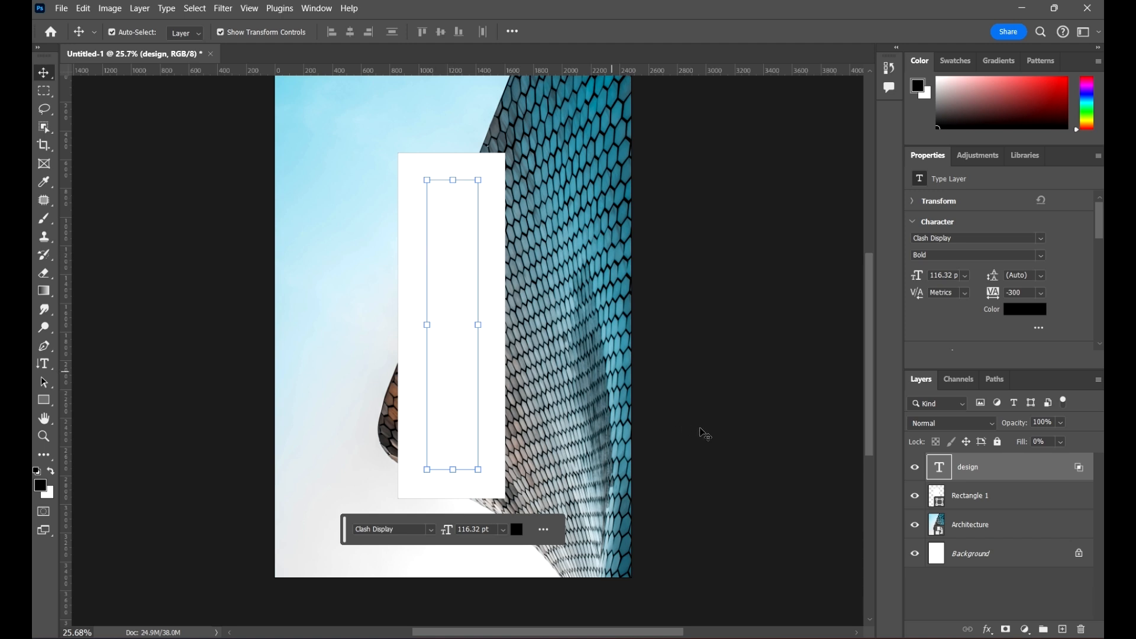
- Unlock and delete the white Background layer, and convert the Architecture photo layer into the document's background
click(1080, 555)
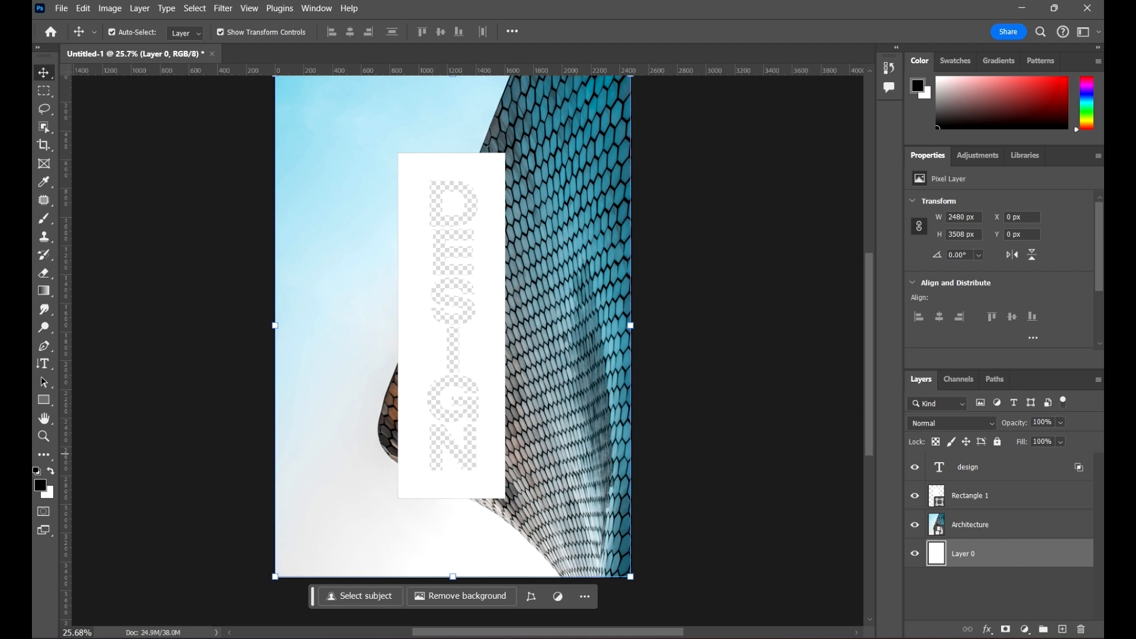
click(1081, 629)
click(533, 258)
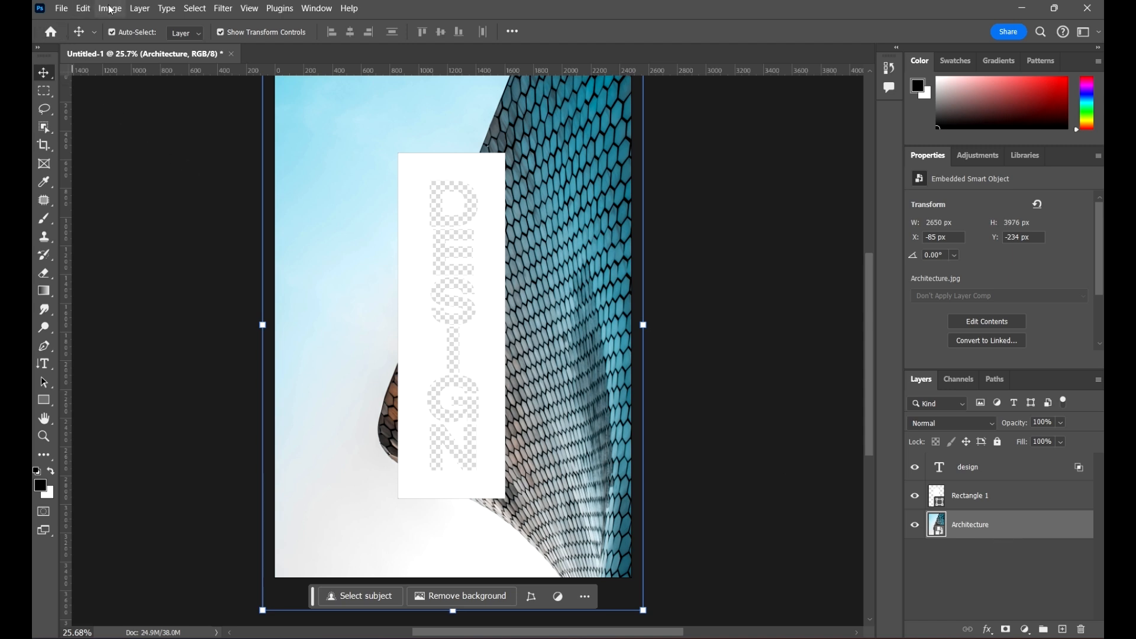
click(140, 9)
mouse_move(148, 24)
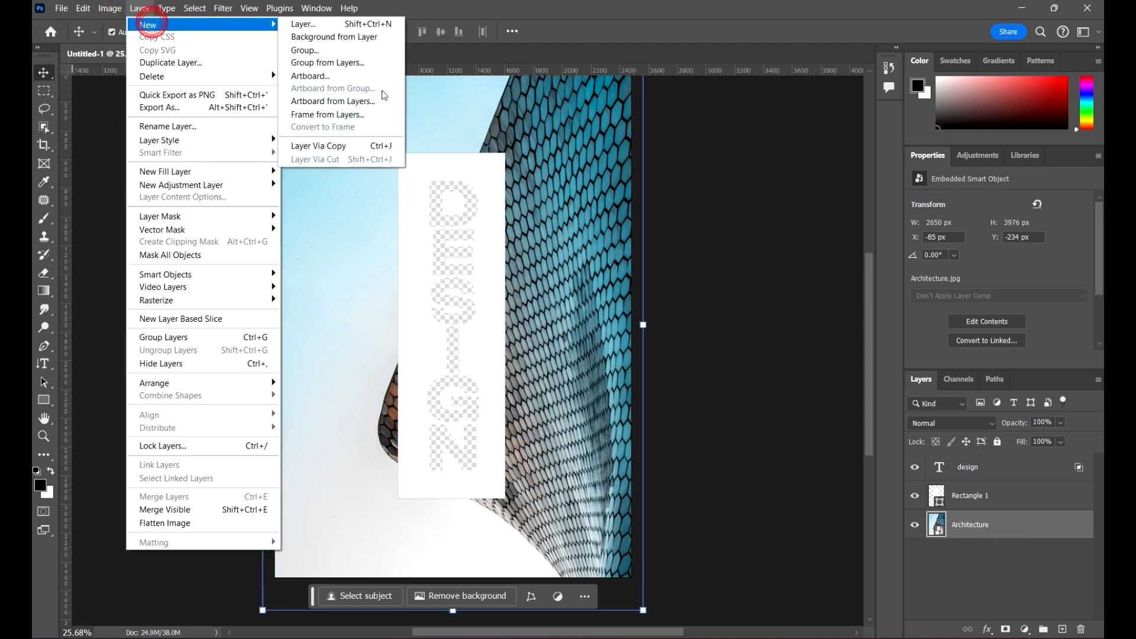
click(348, 37)
click(750, 323)
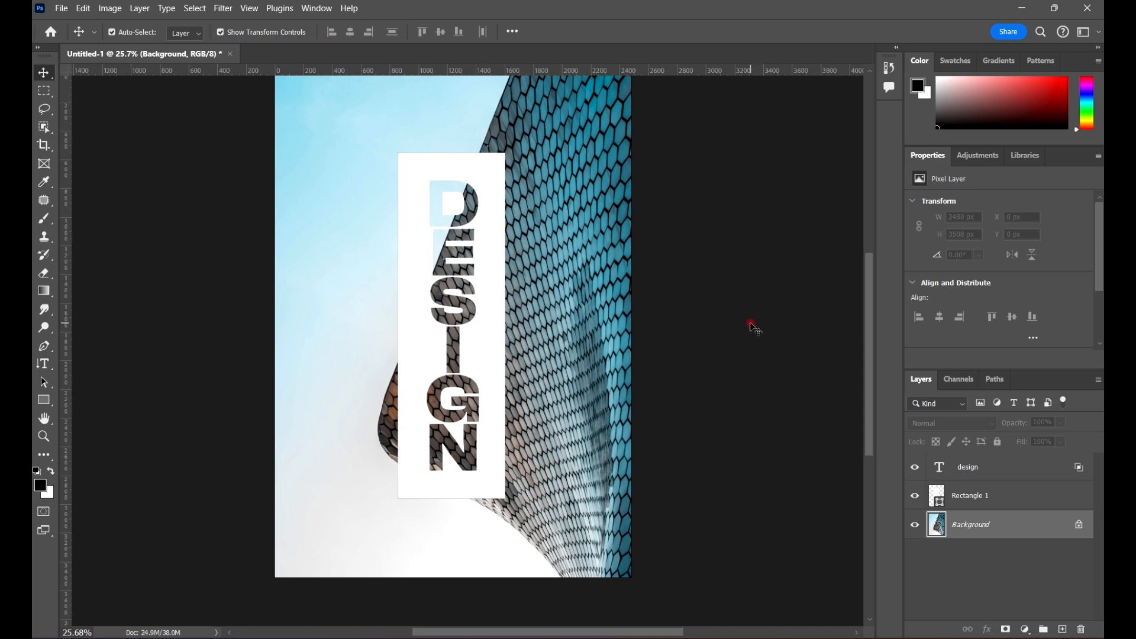
- Inspect the white rectangle's edges up close and remove its black 1 px stroke
scroll(456, 177, up, 5)
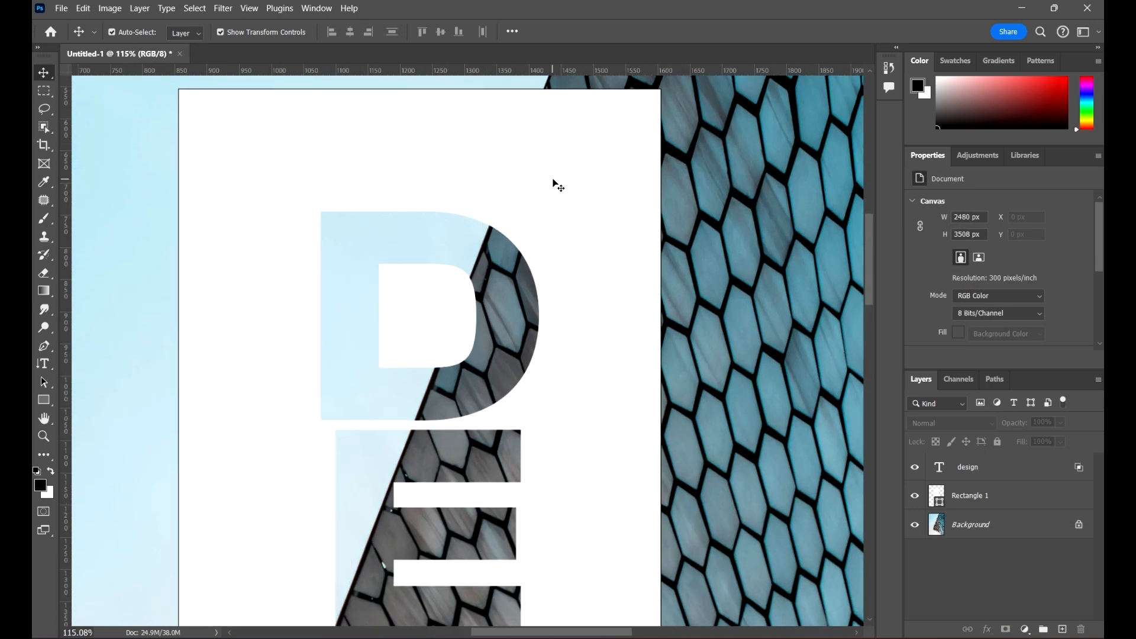
click(553, 180)
scroll(618, 142, up, 5)
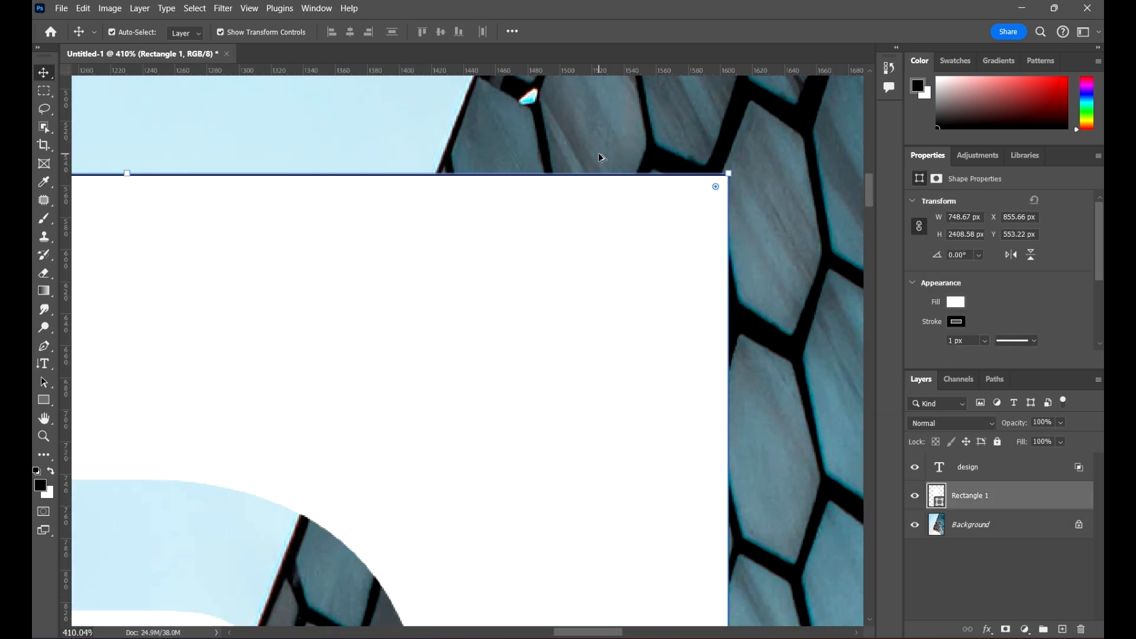
drag(784, 233, 991, 267)
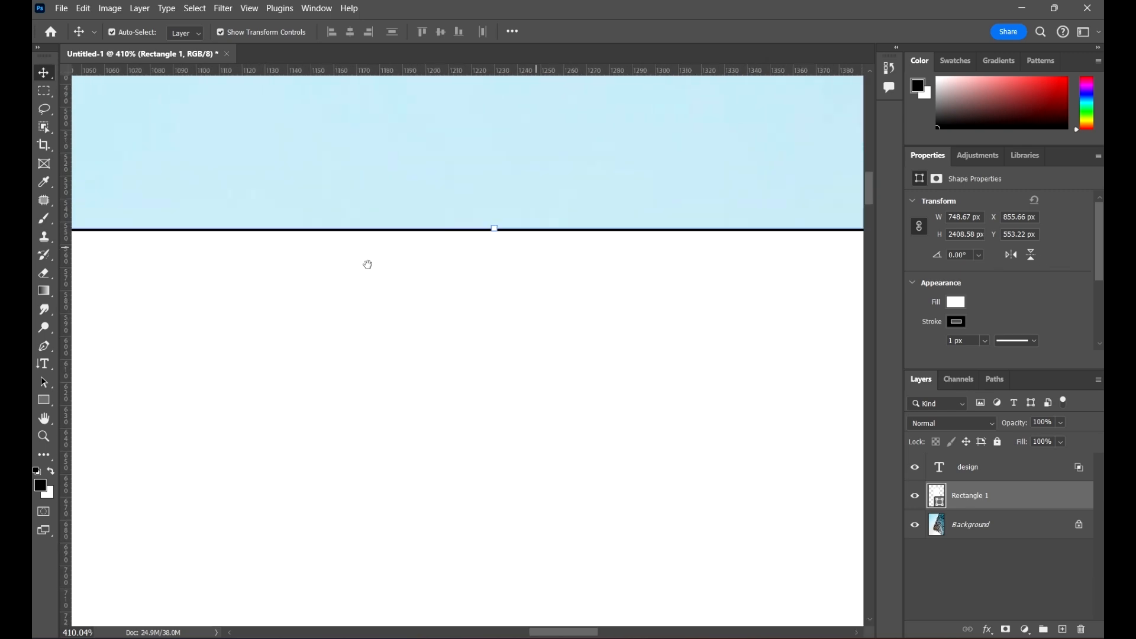
drag(296, 285, 589, 296)
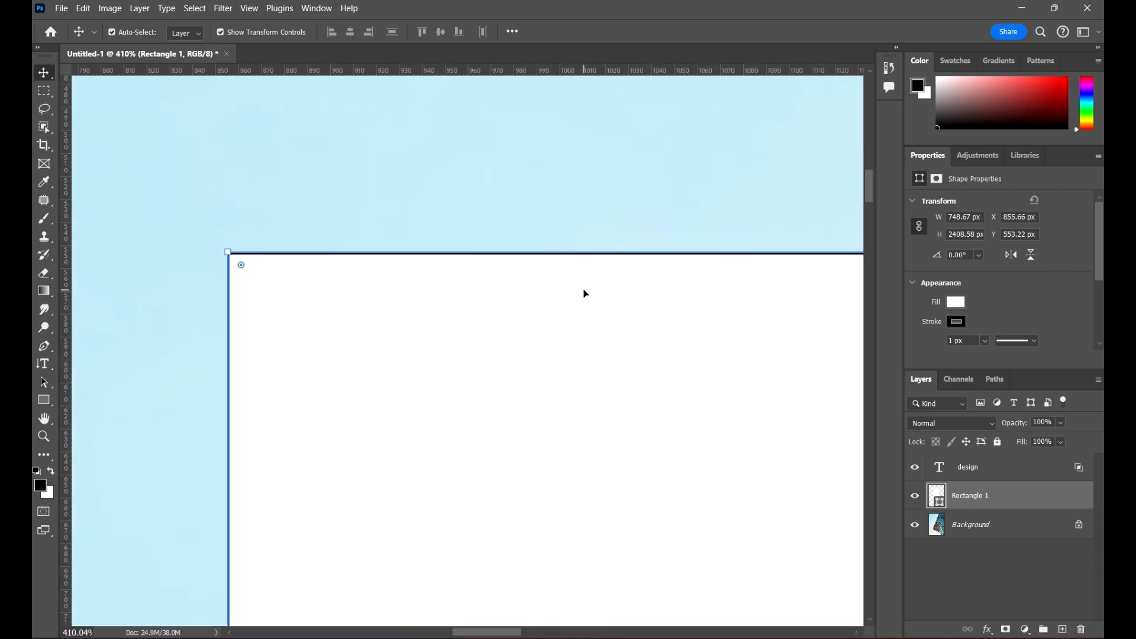
key(u)
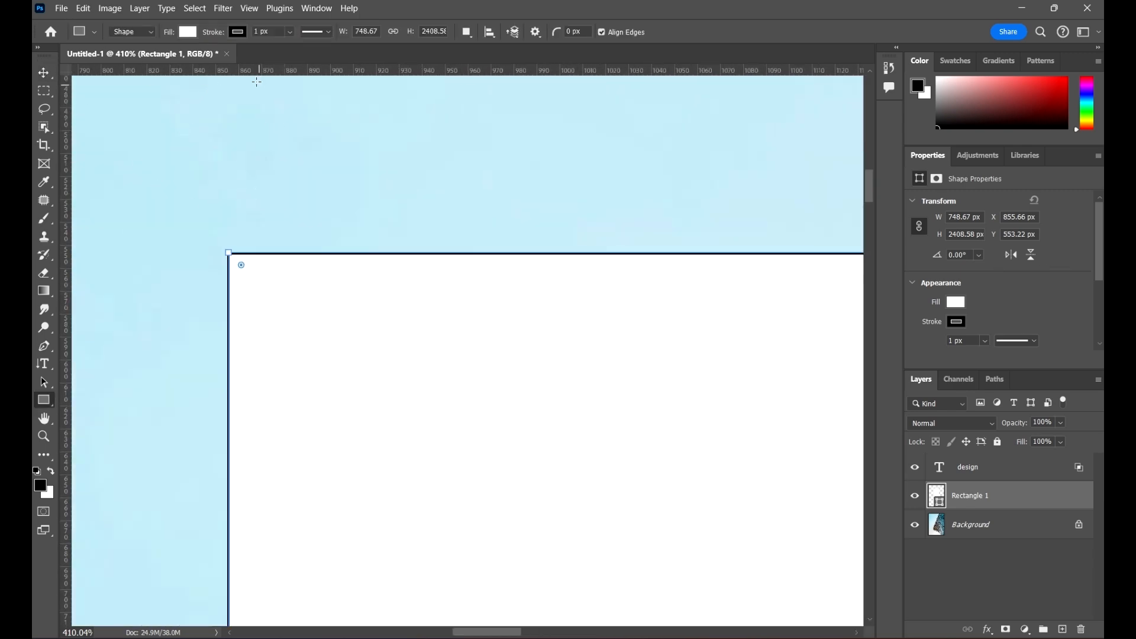
click(238, 33)
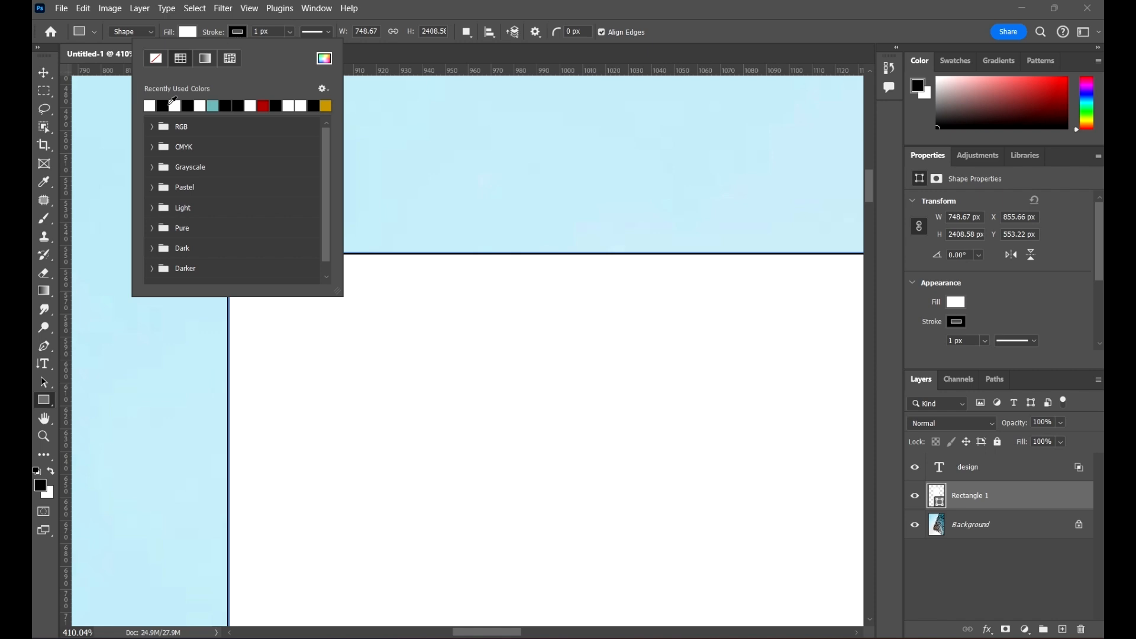
click(156, 58)
click(44, 73)
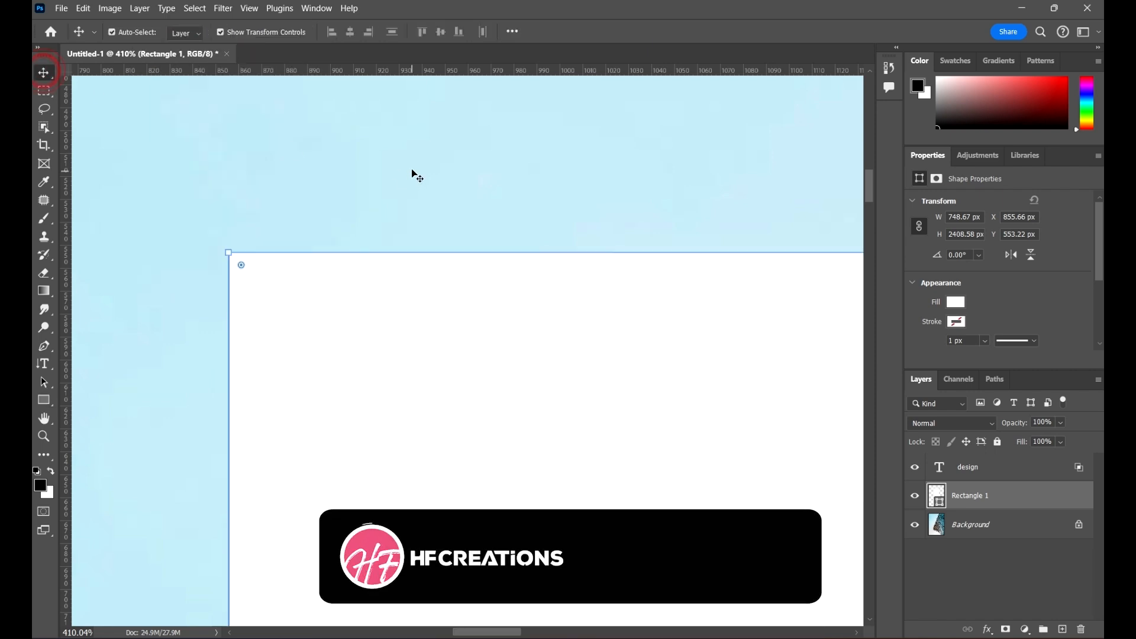
click(412, 171)
key(ctrl+0)
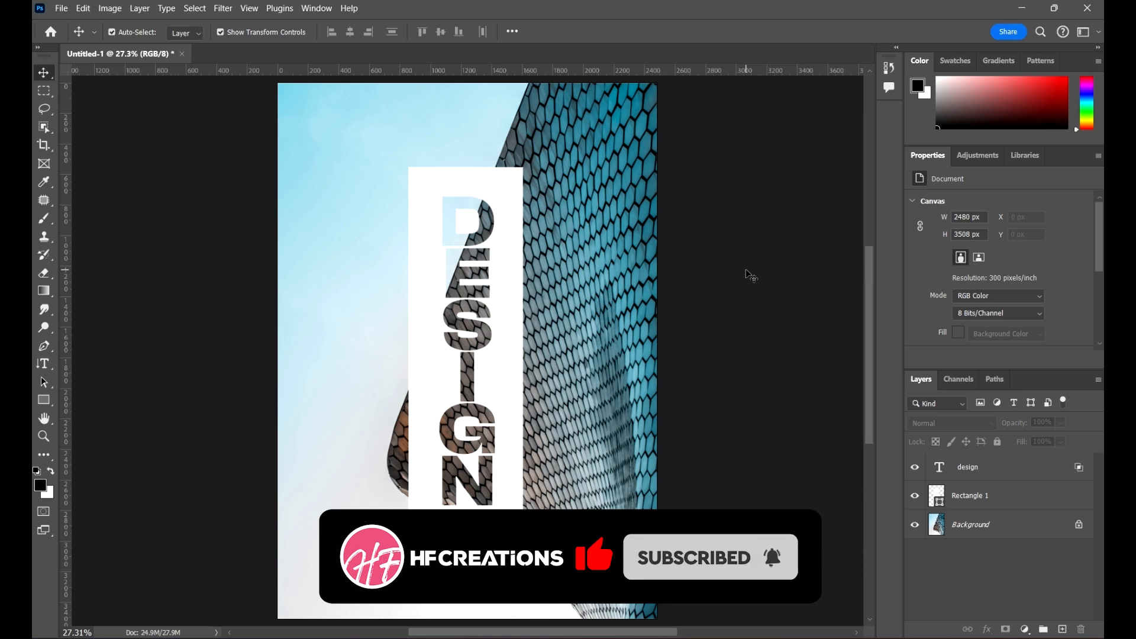
click(511, 185)
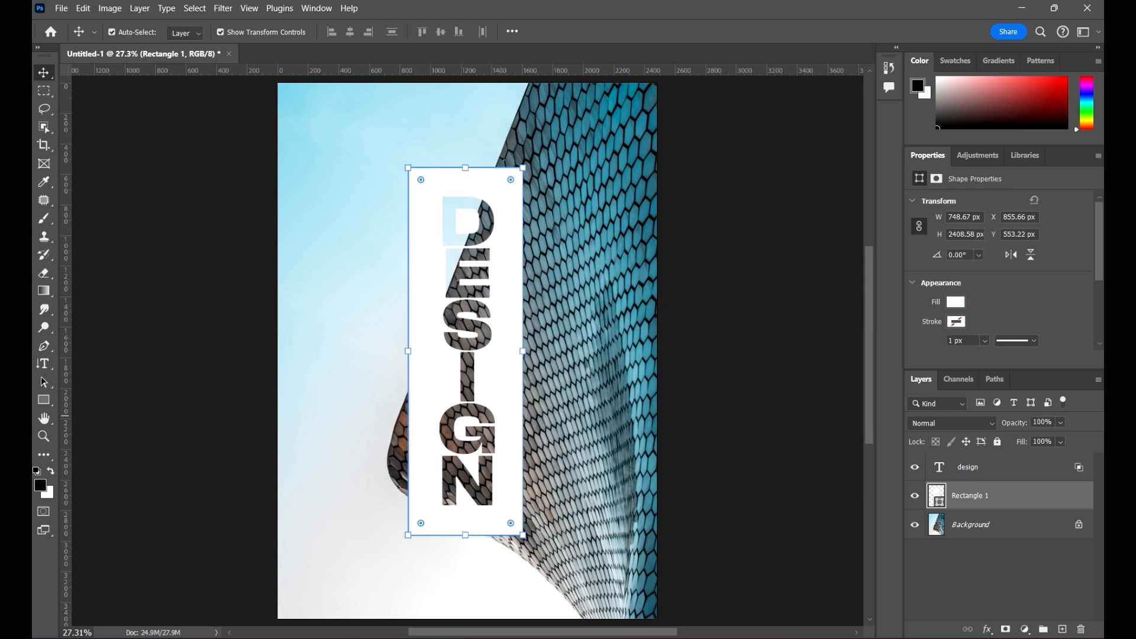
click(738, 331)
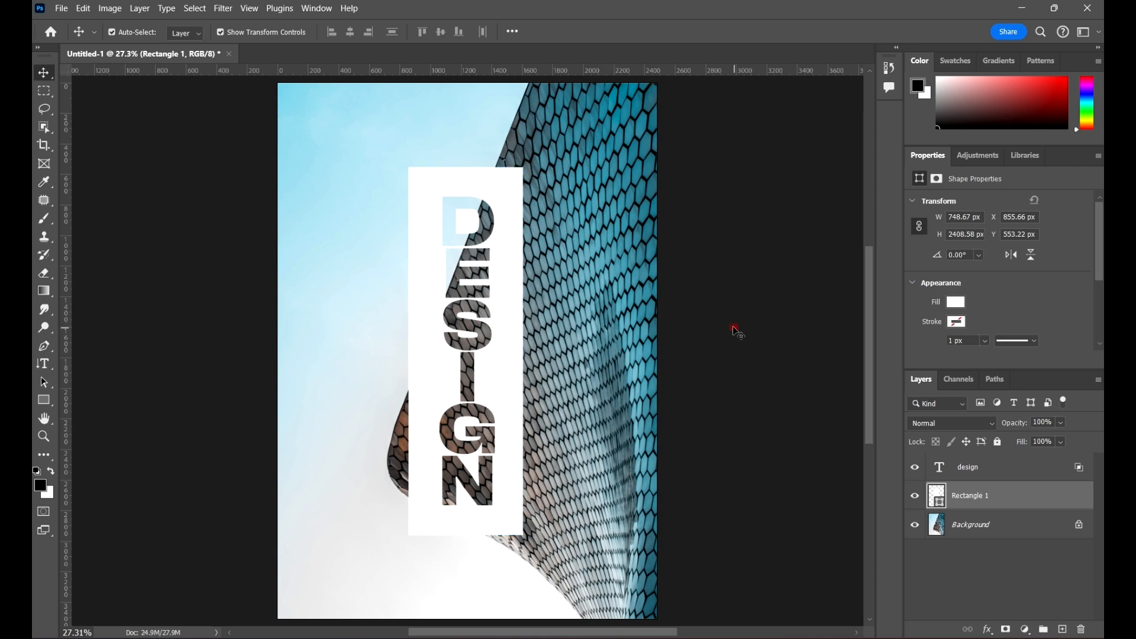
scroll(482, 246, down, 1)
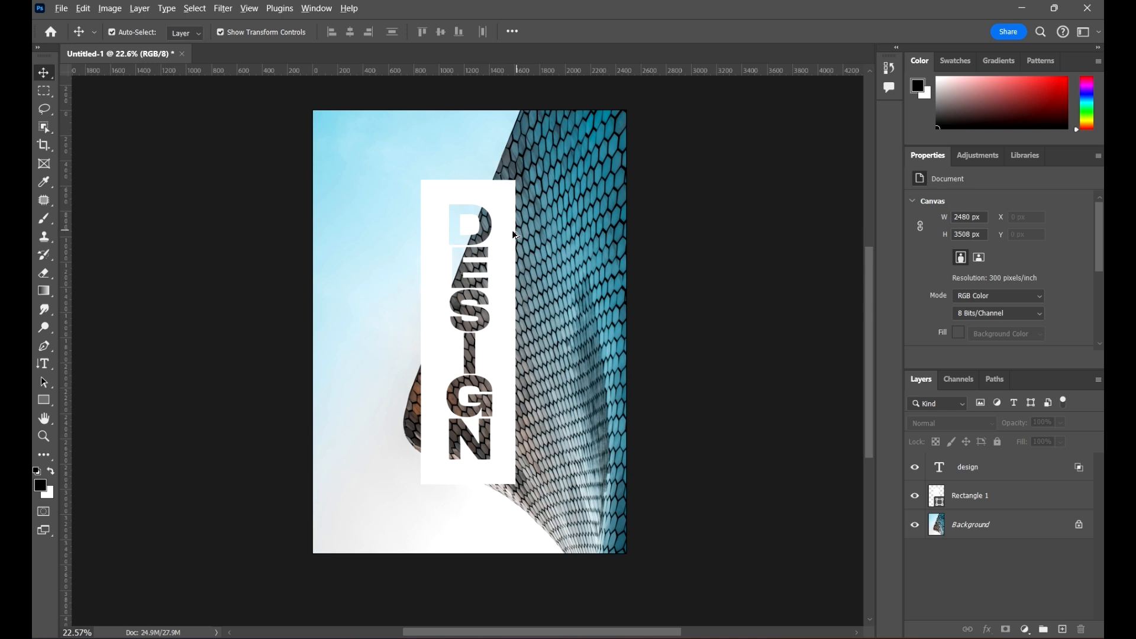
scroll(507, 227, up, 1)
scroll(610, 241, up, 1)
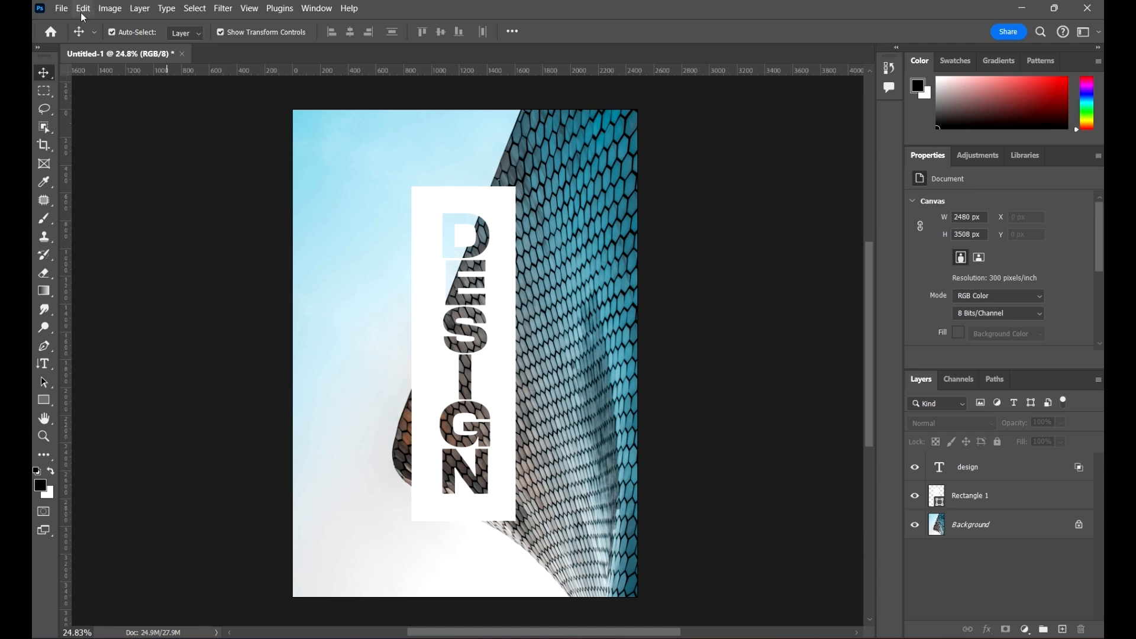
- Start placing an embedded image and select the Halftone png file from the course images folder
click(62, 8)
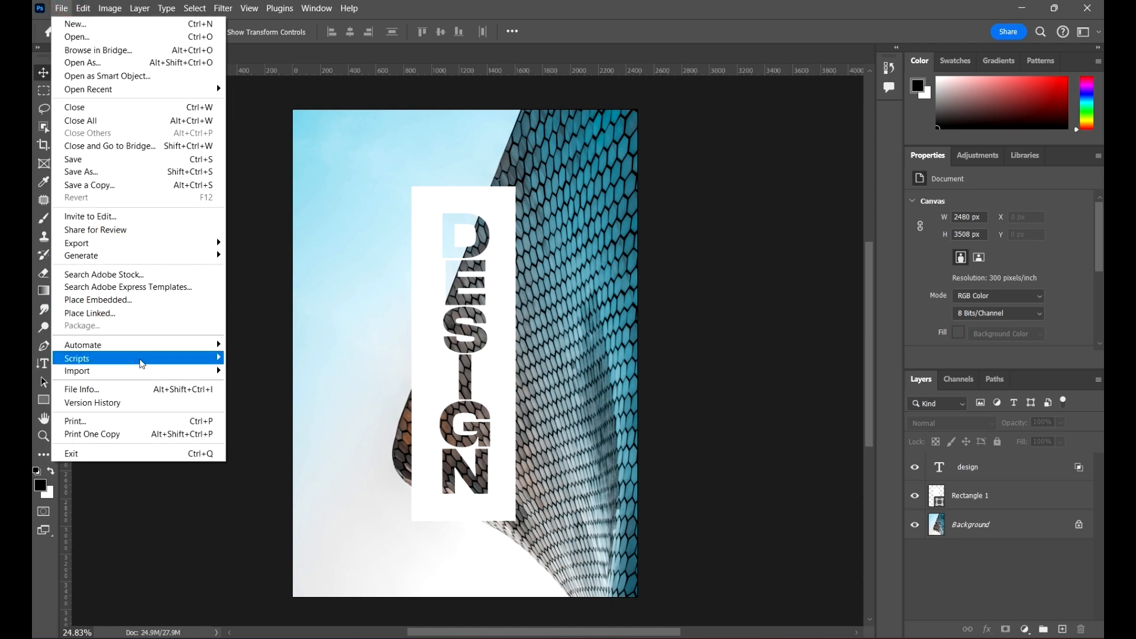
click(121, 300)
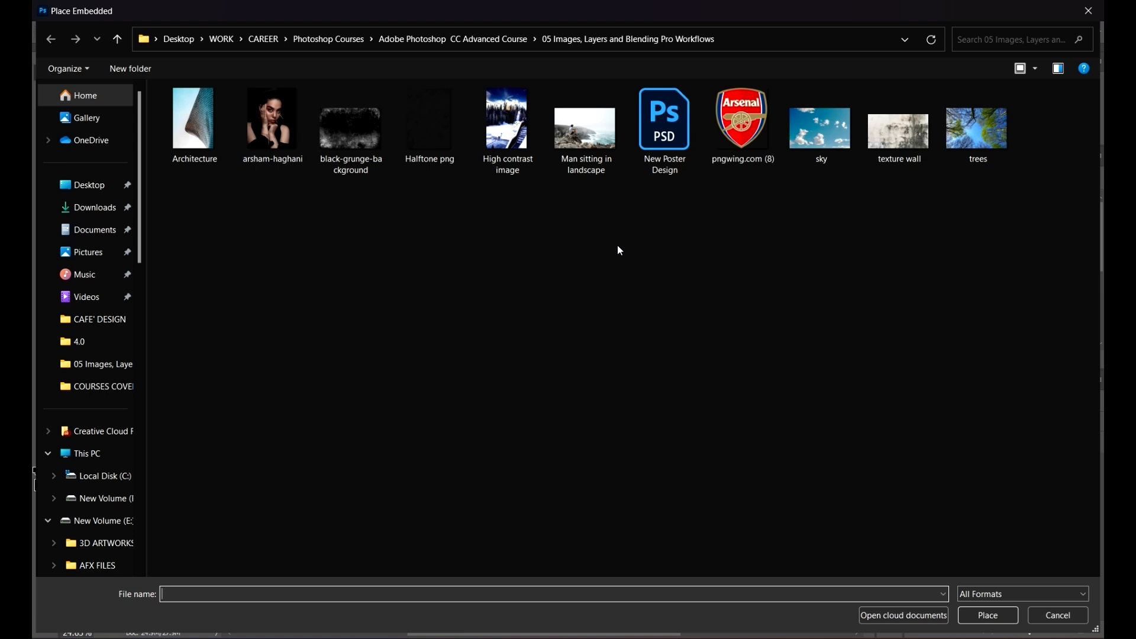
click(430, 134)
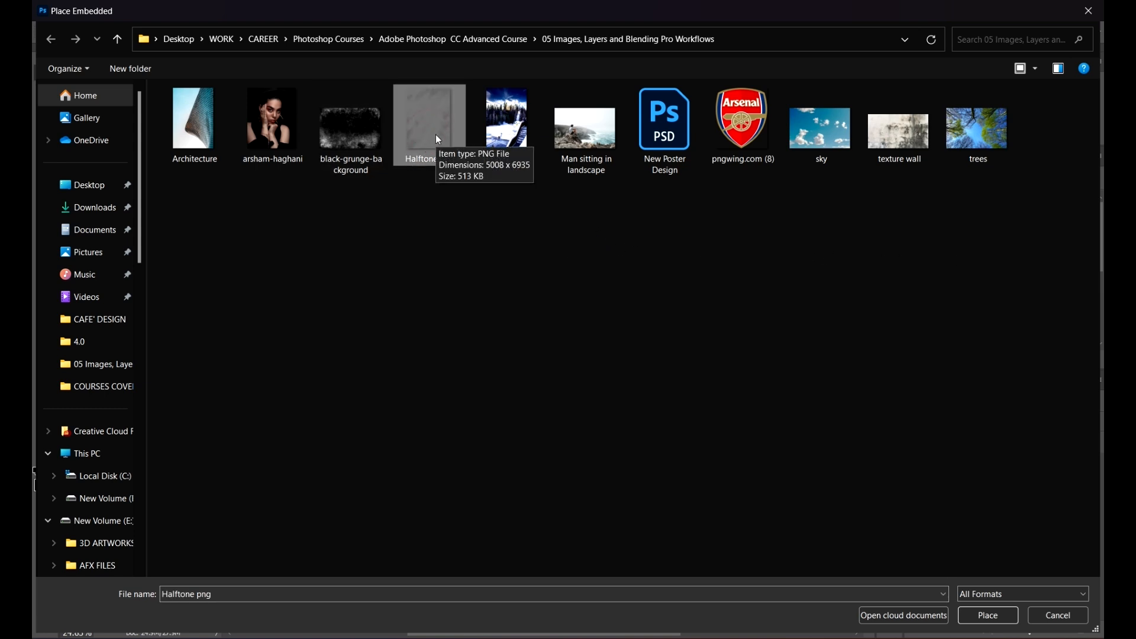
double_click(424, 127)
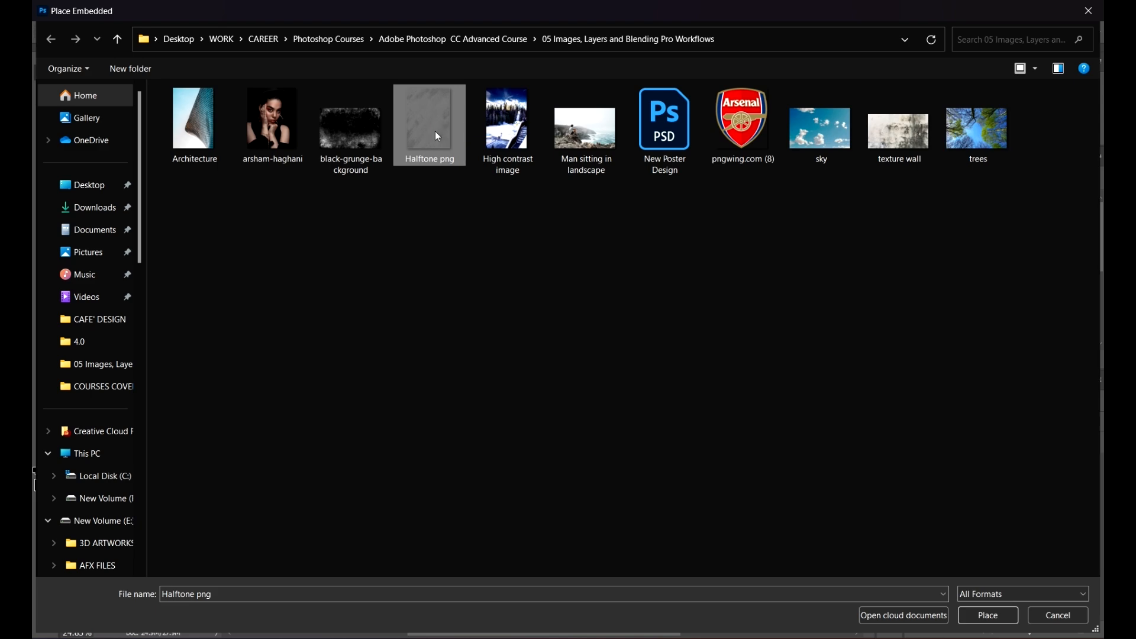
- Open Halftone png in the image viewer, examine its dot pattern up close, and close the viewer
right_click(432, 127)
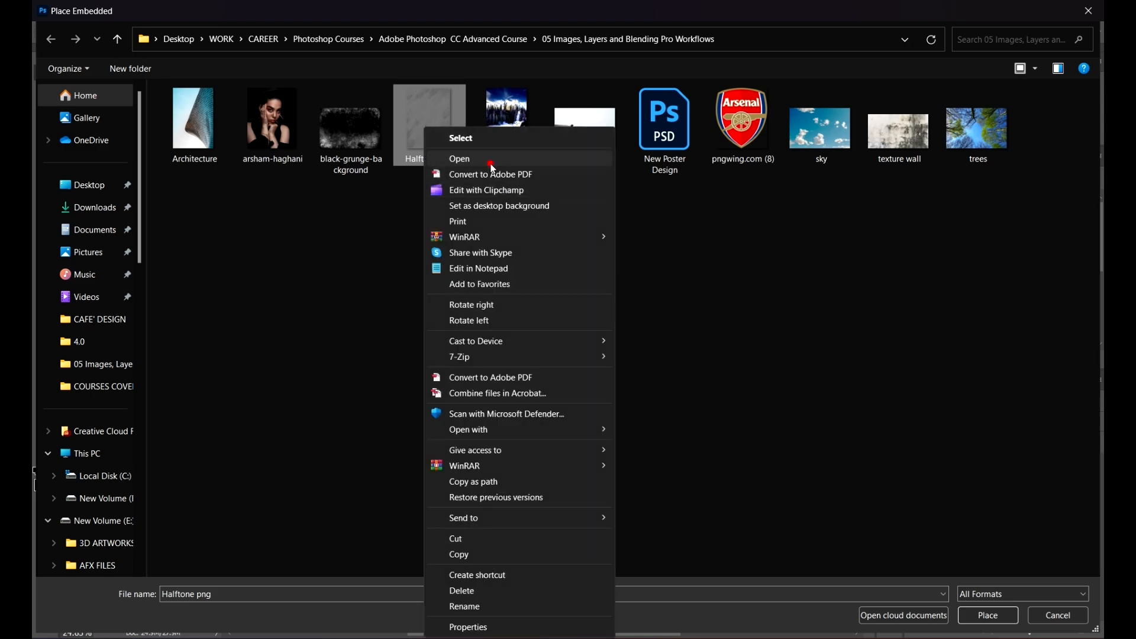
click(490, 164)
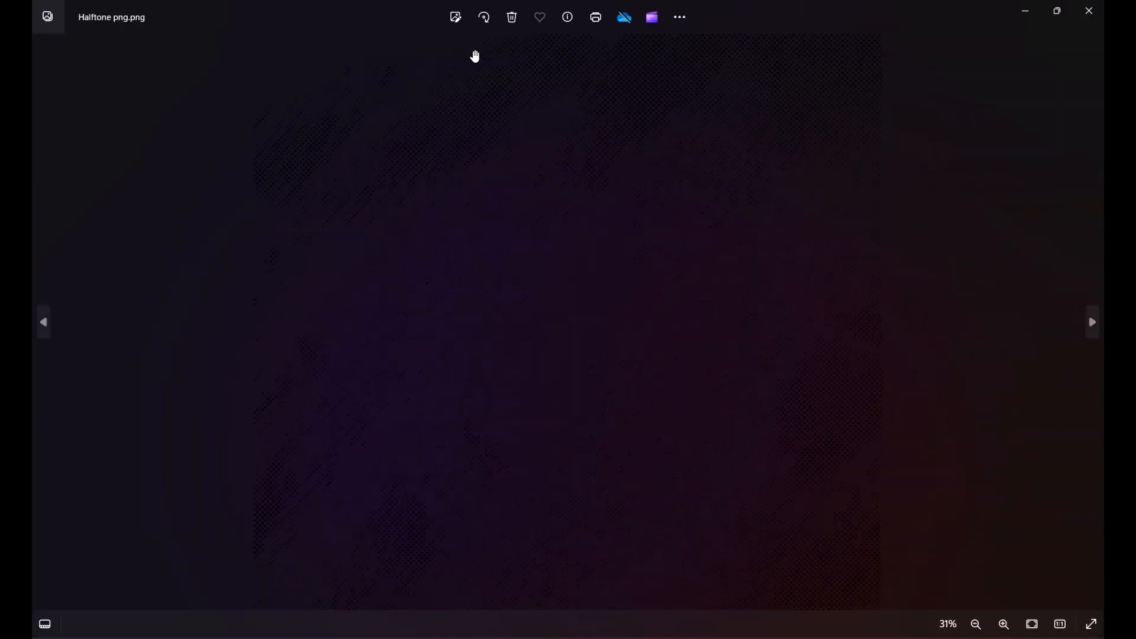
scroll(559, 91, up, 3)
drag(531, 101, 931, 348)
drag(453, 196, 984, 398)
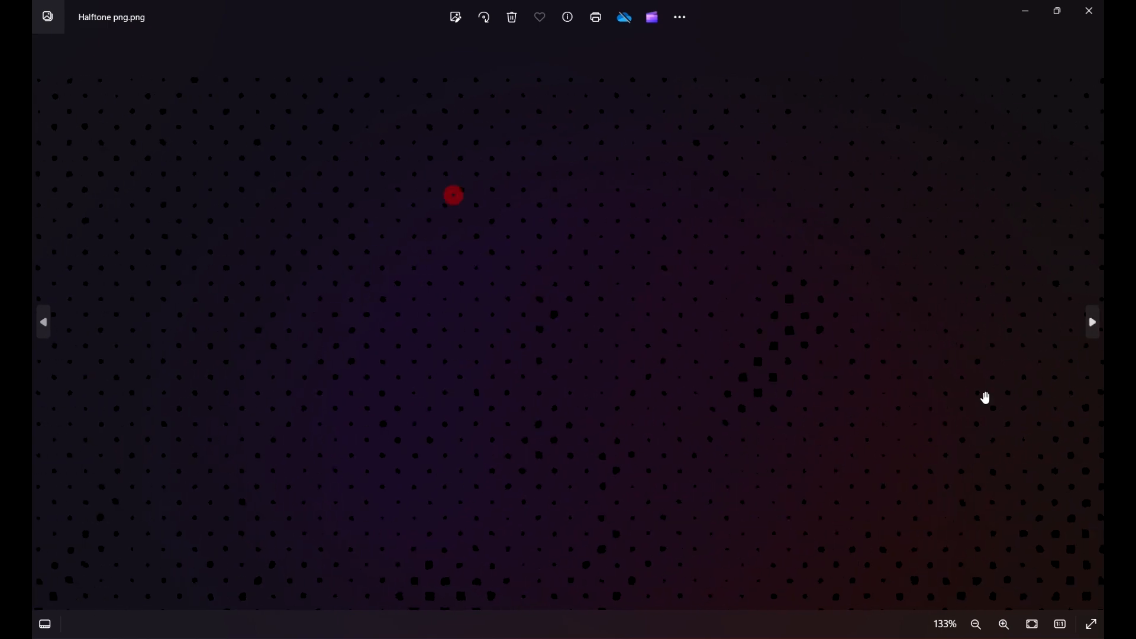
drag(346, 257, 724, 357)
scroll(562, 237, down, 6)
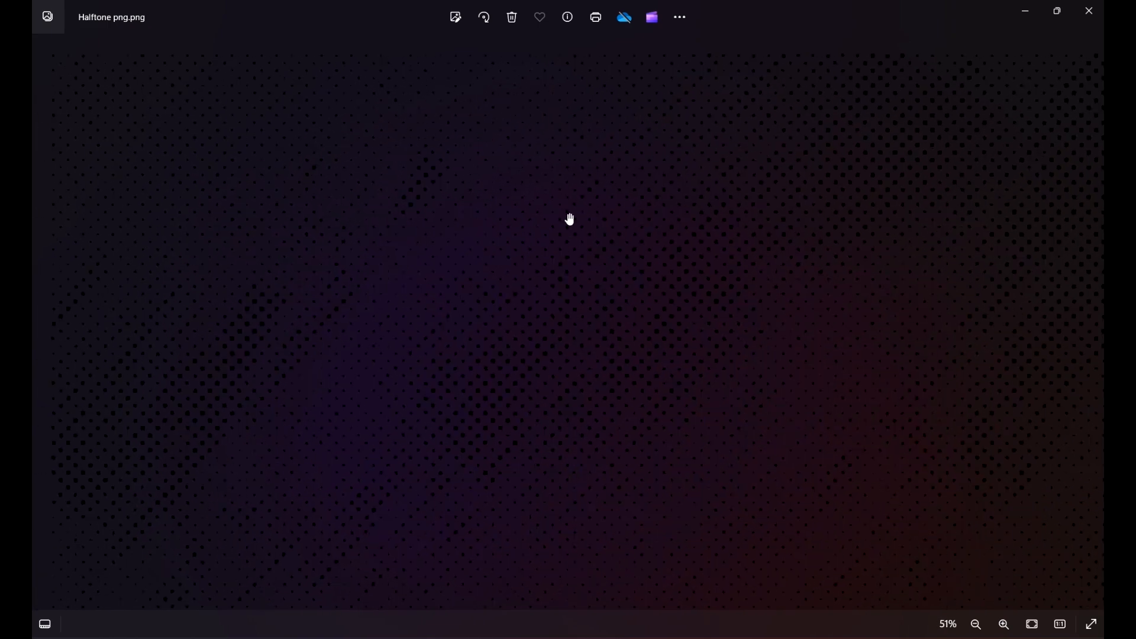
click(1089, 11)
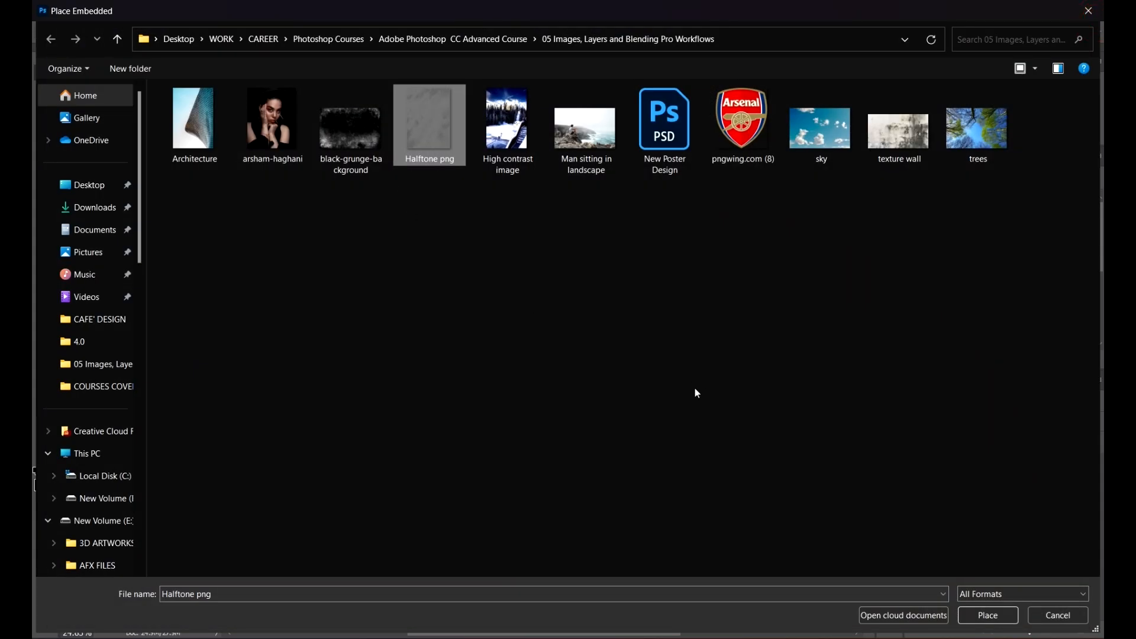
- Place Halftone png as an embedded image and enlarge it to about 108% so that it covers the whole canvas
click(1000, 615)
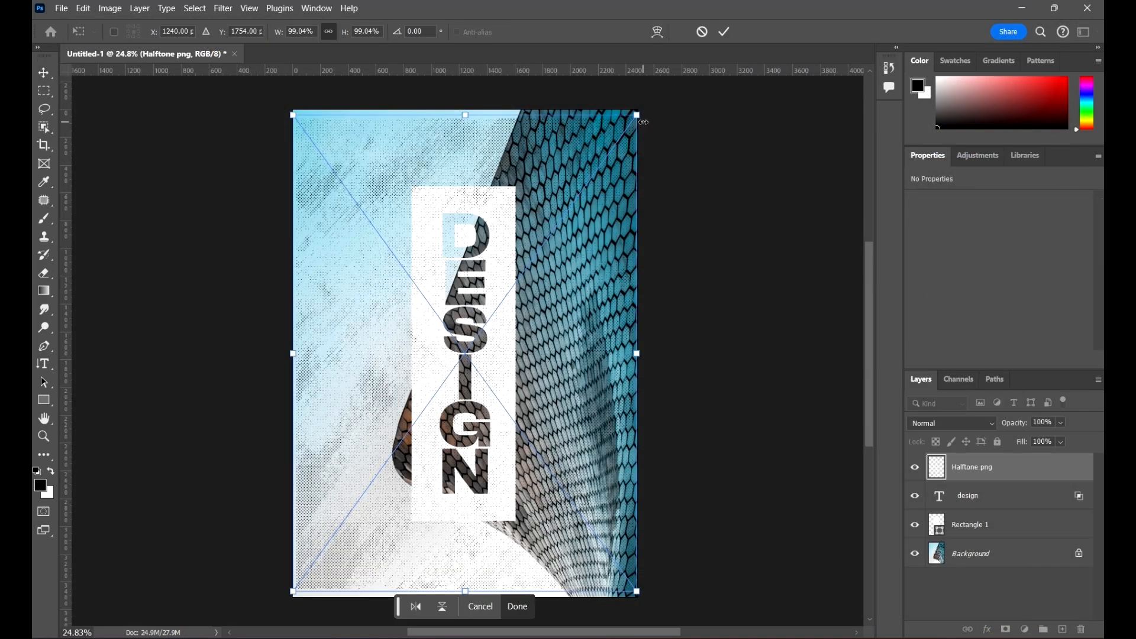
drag(637, 115, 654, 95)
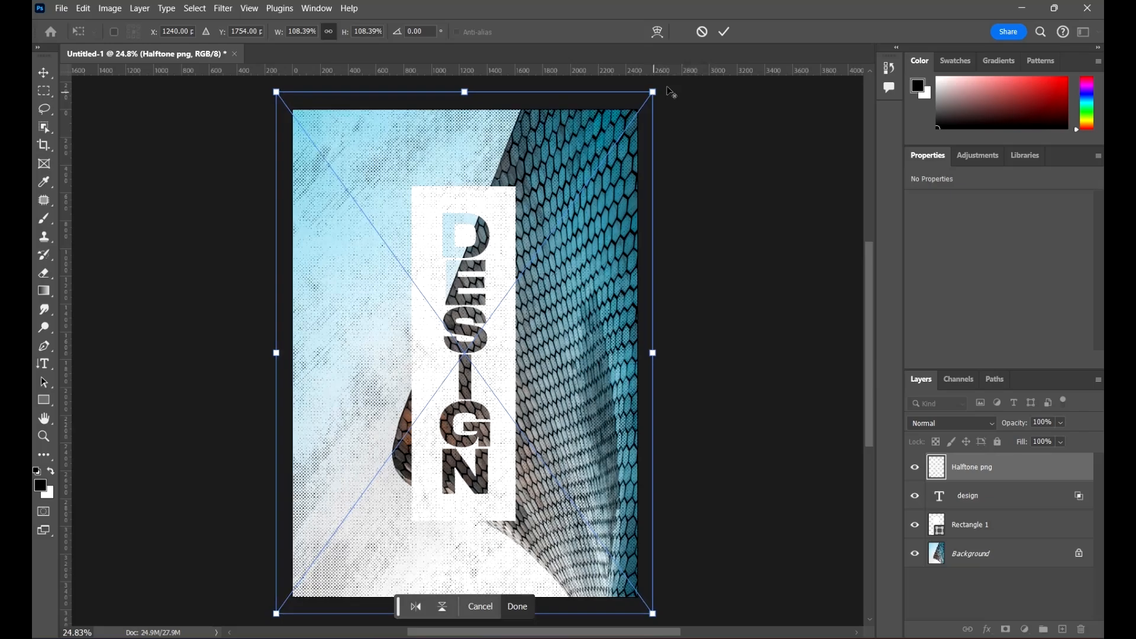
click(725, 32)
- Move the Halftone png layer below Rectangle 1, directly above the Background layer
scroll(485, 180, up, 5)
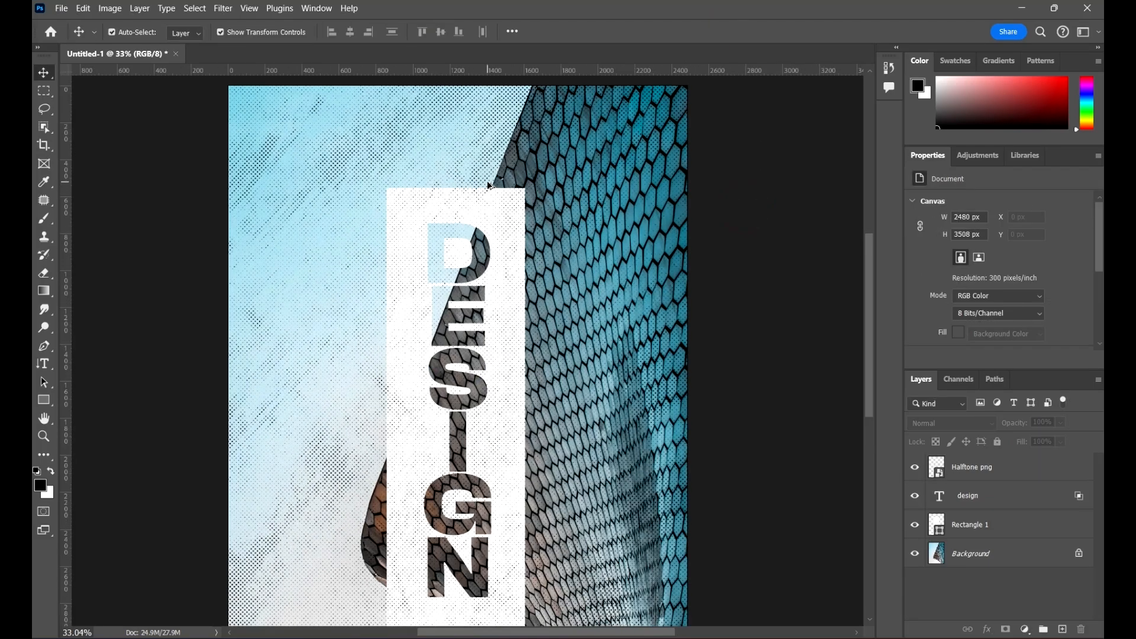
click(1004, 466)
scroll(556, 264, down, 5)
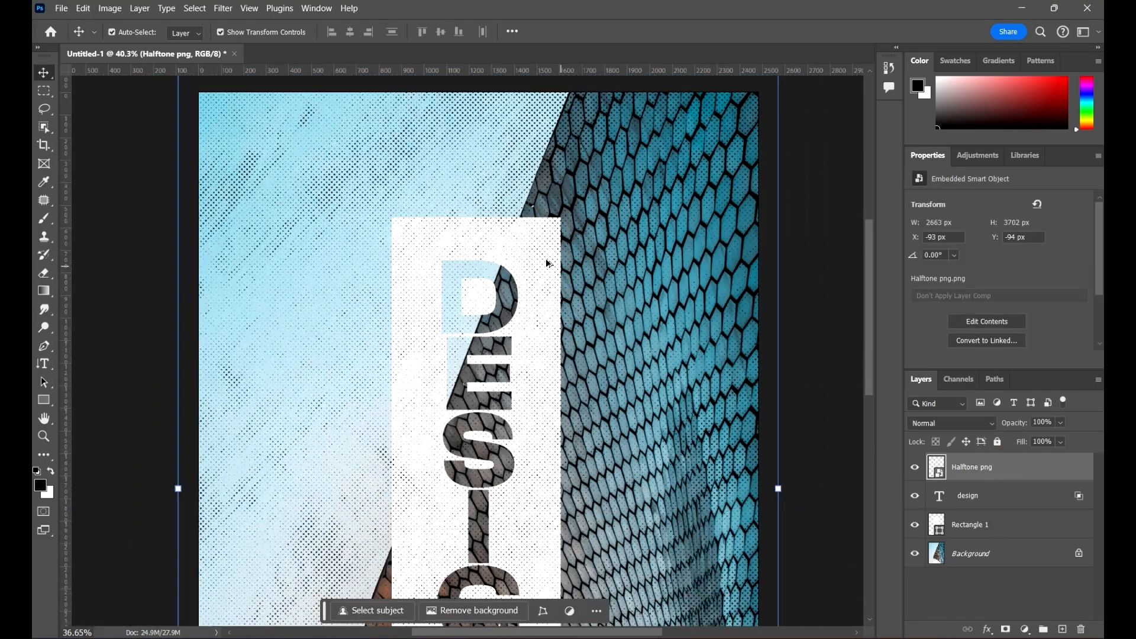
drag(1009, 473, 1004, 541)
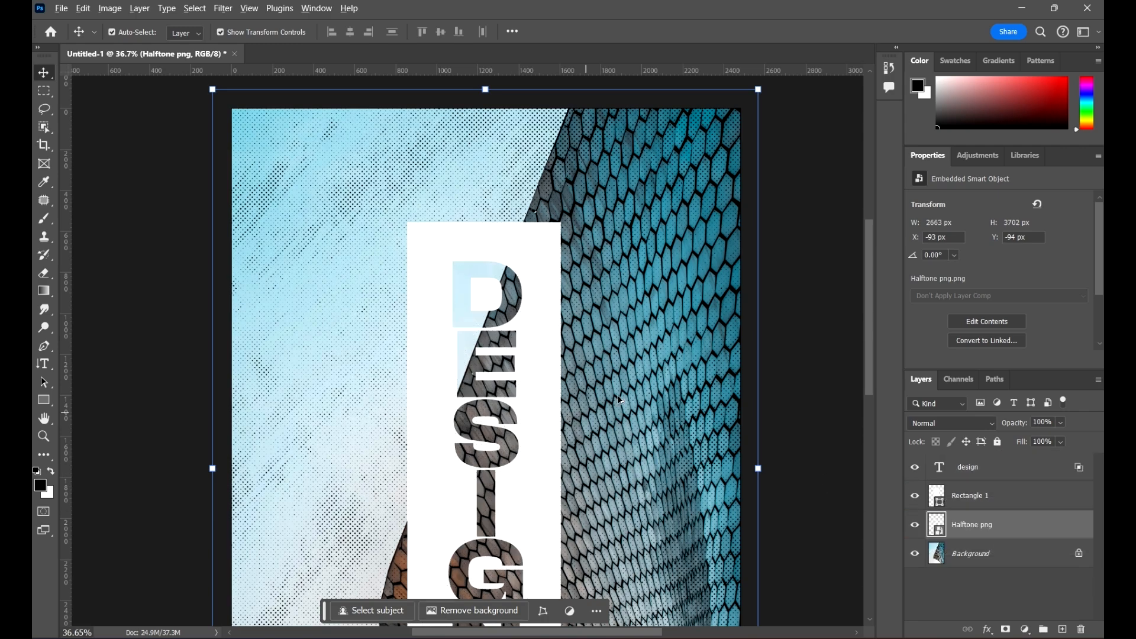
scroll(610, 367, down, 4)
scroll(699, 433, down, 2)
click(785, 393)
- Inspect the letter D up close and check the Knockout option in the design text layer's blending options
scroll(785, 393, up, 8)
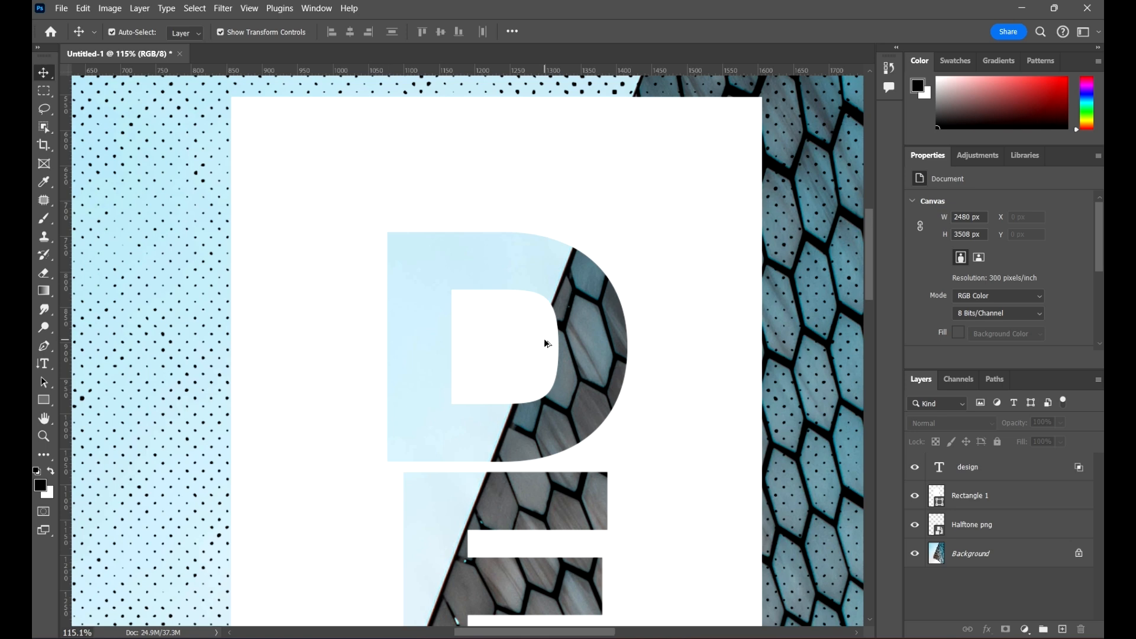
scroll(545, 342, down, 5)
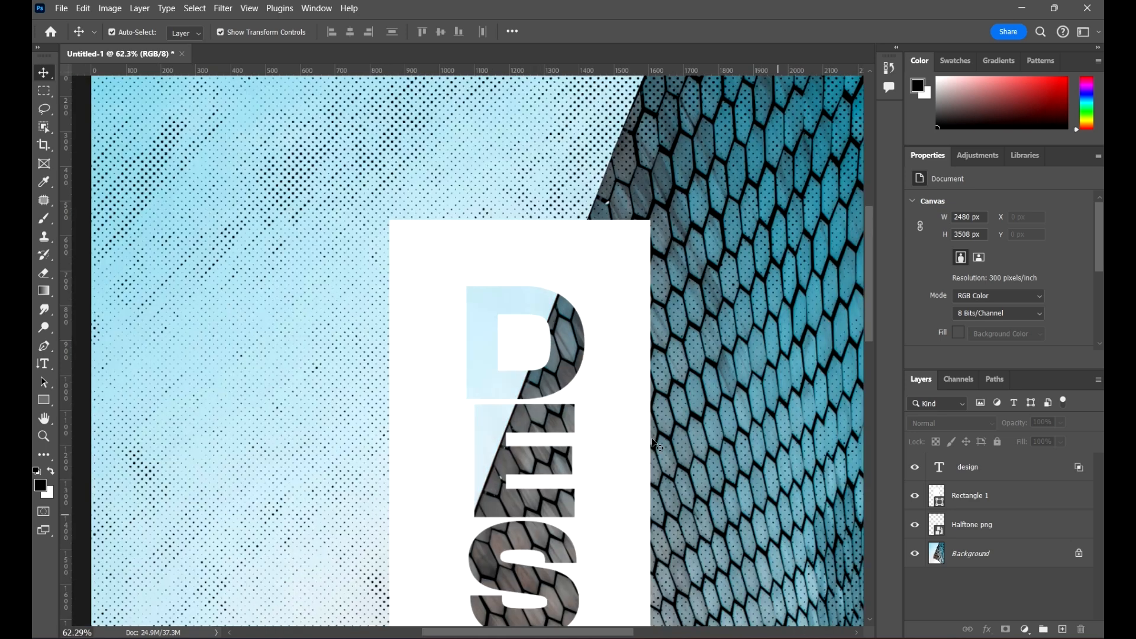
click(1018, 528)
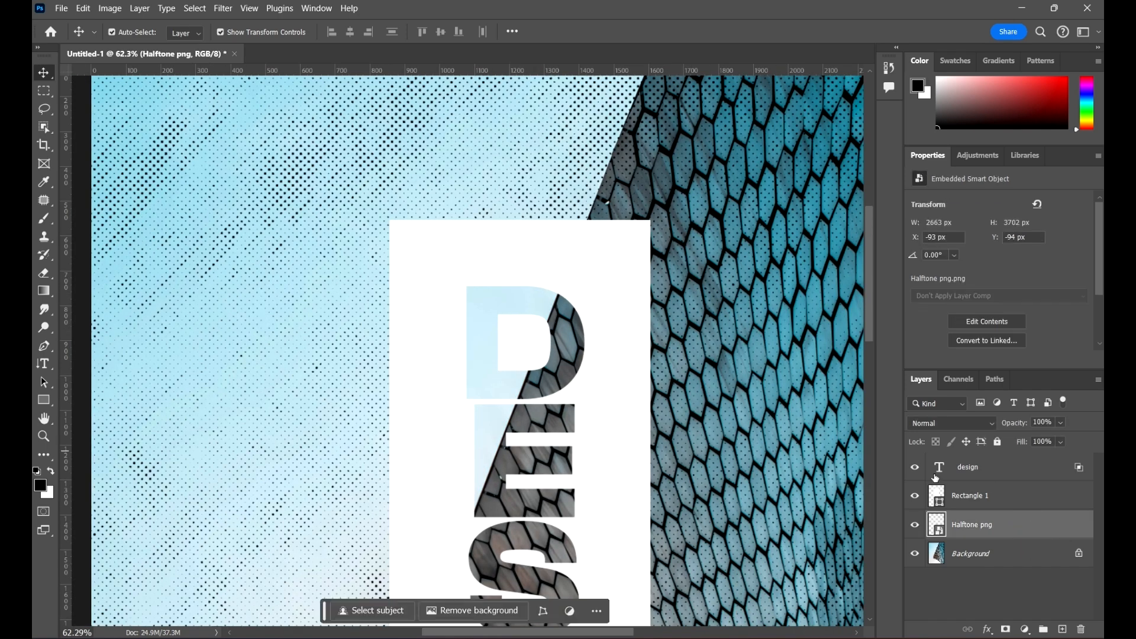
click(988, 469)
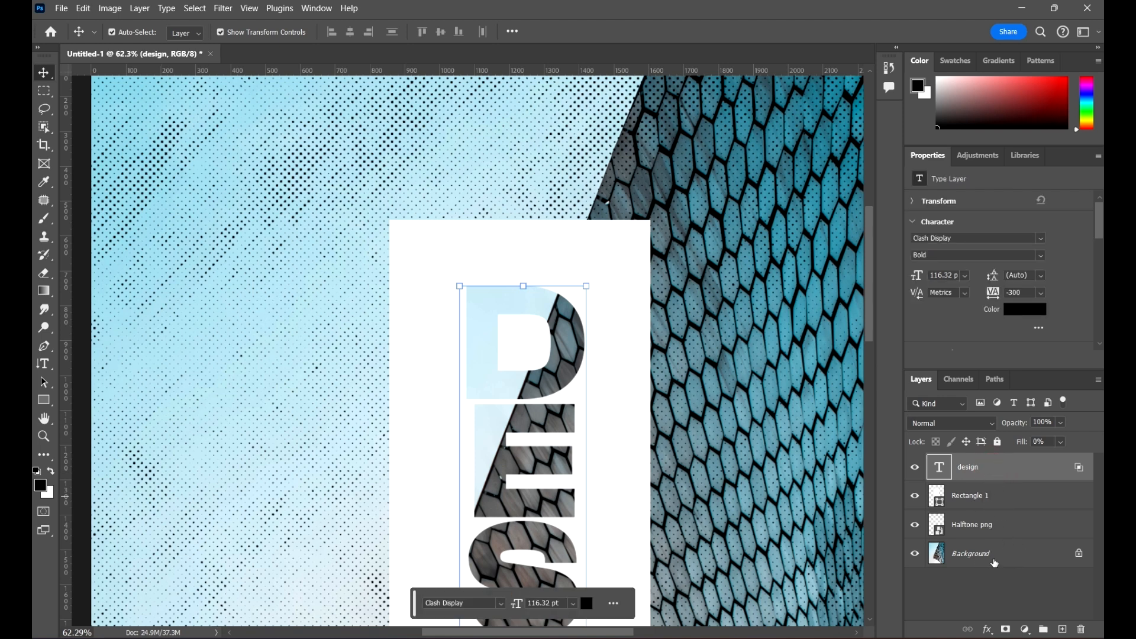
click(1051, 468)
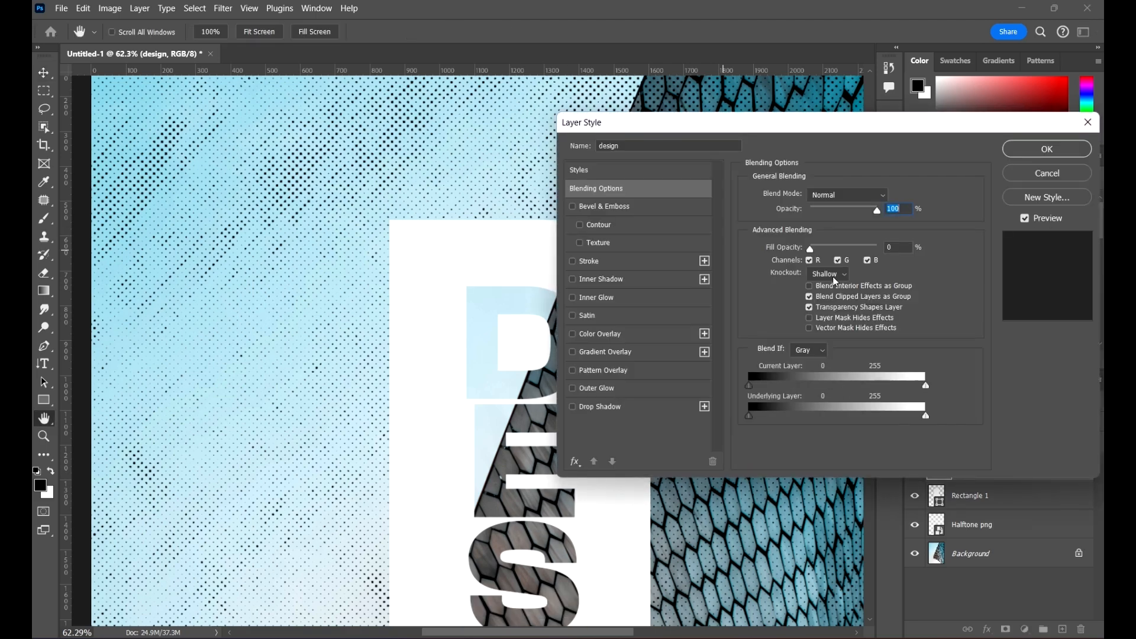
click(834, 276)
click(900, 140)
click(1047, 149)
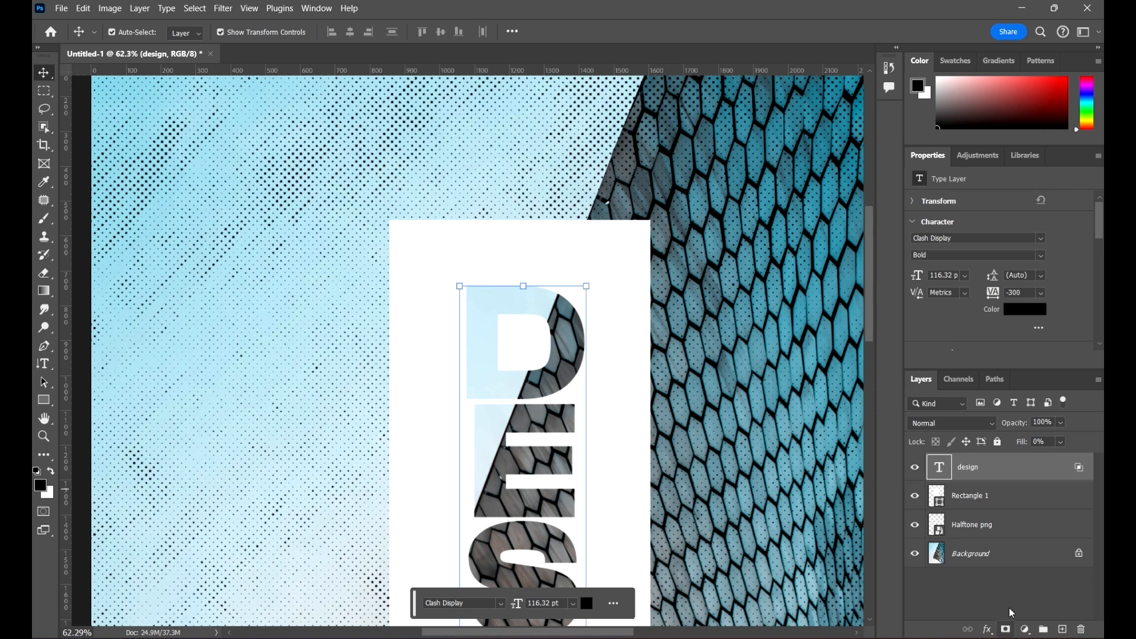
click(1048, 594)
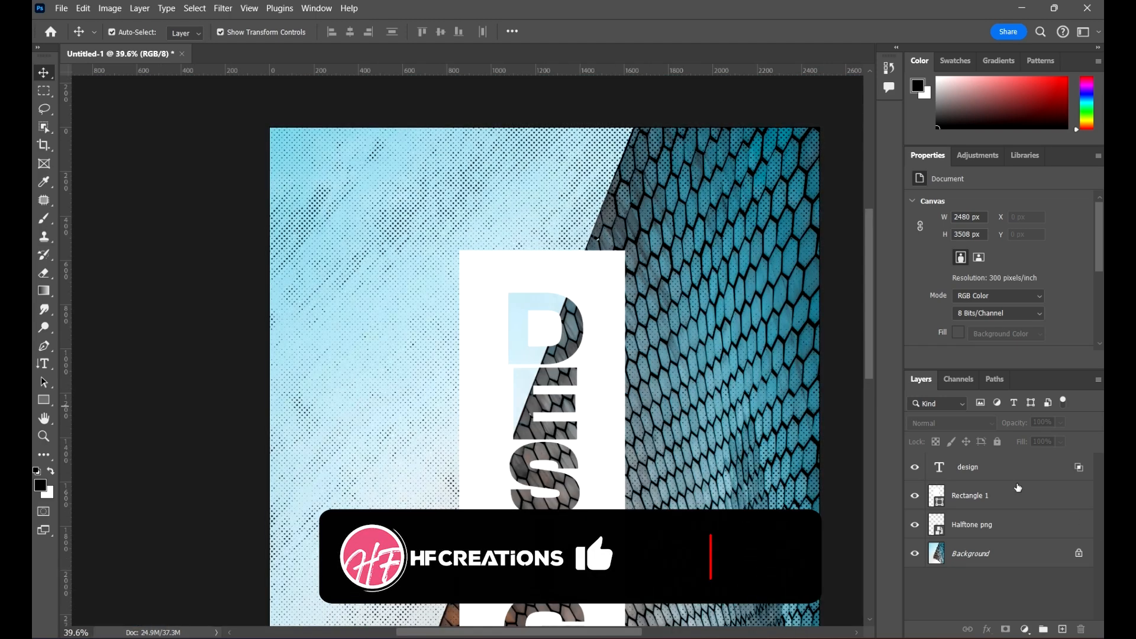
- Group the design text layer with Rectangle 1 and inspect the halftone dots inside the letter D
click(999, 469)
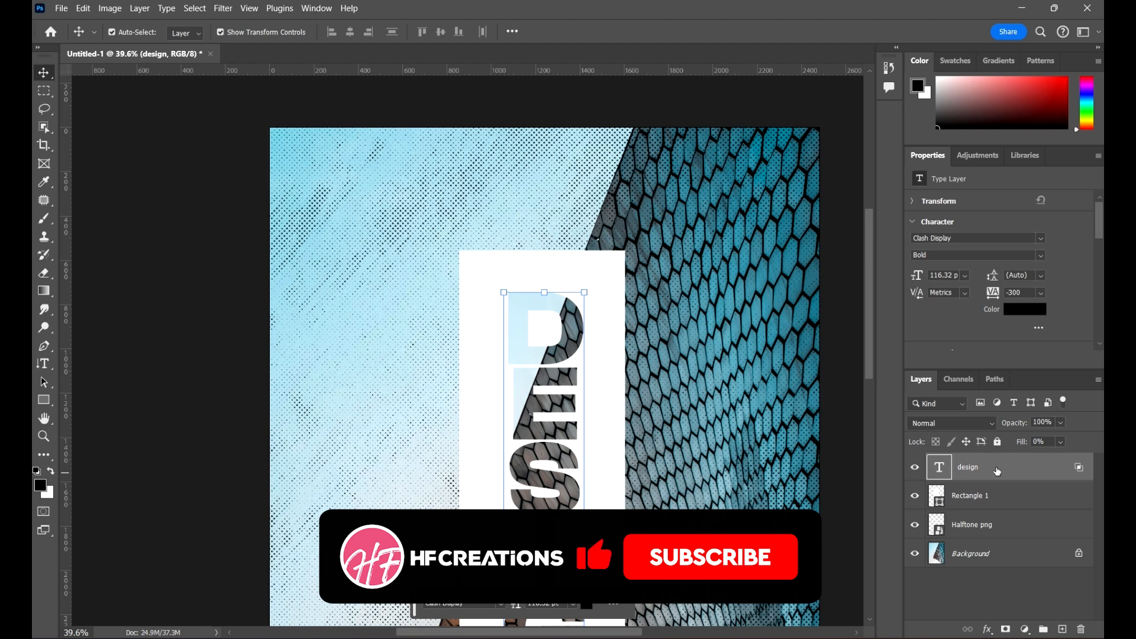
click(998, 498)
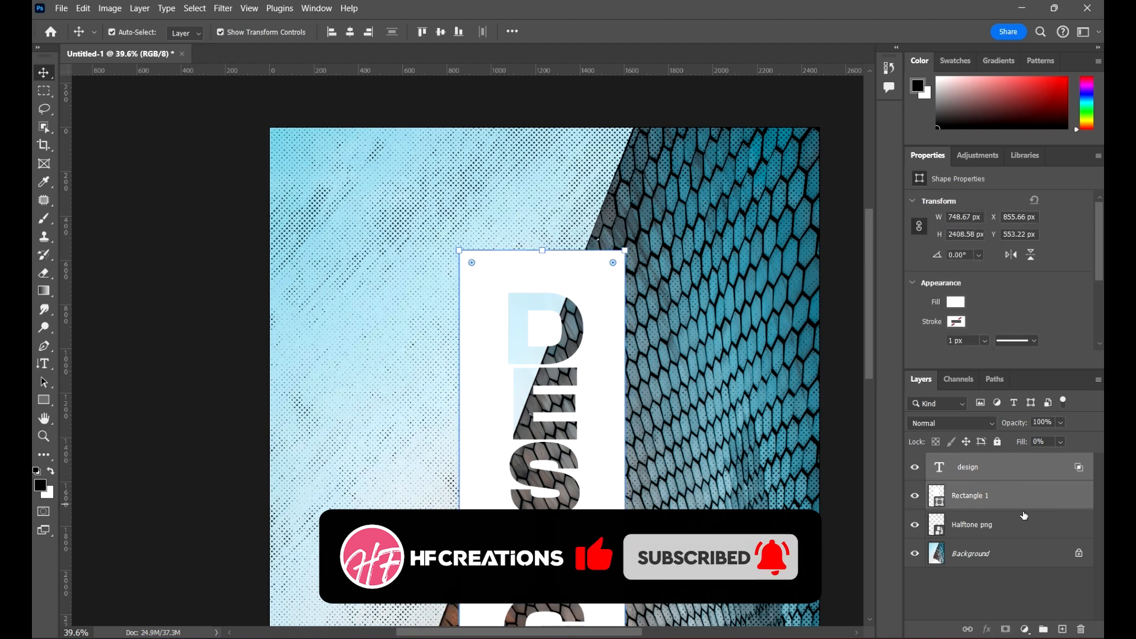
click(1043, 629)
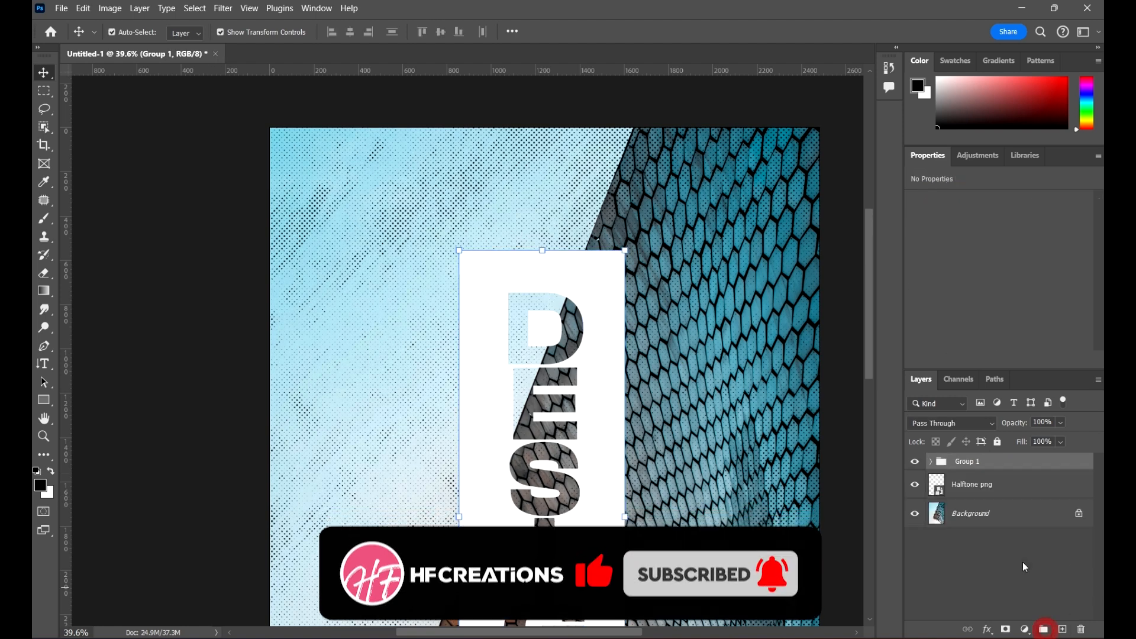
scroll(537, 280, up, 5)
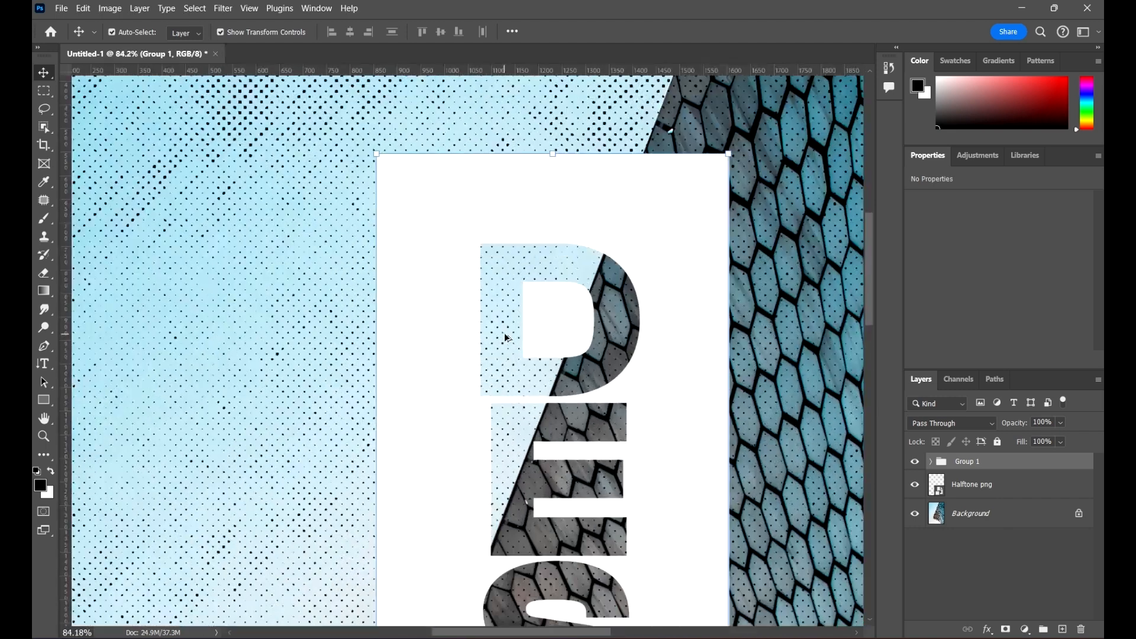
scroll(506, 338, up, 5)
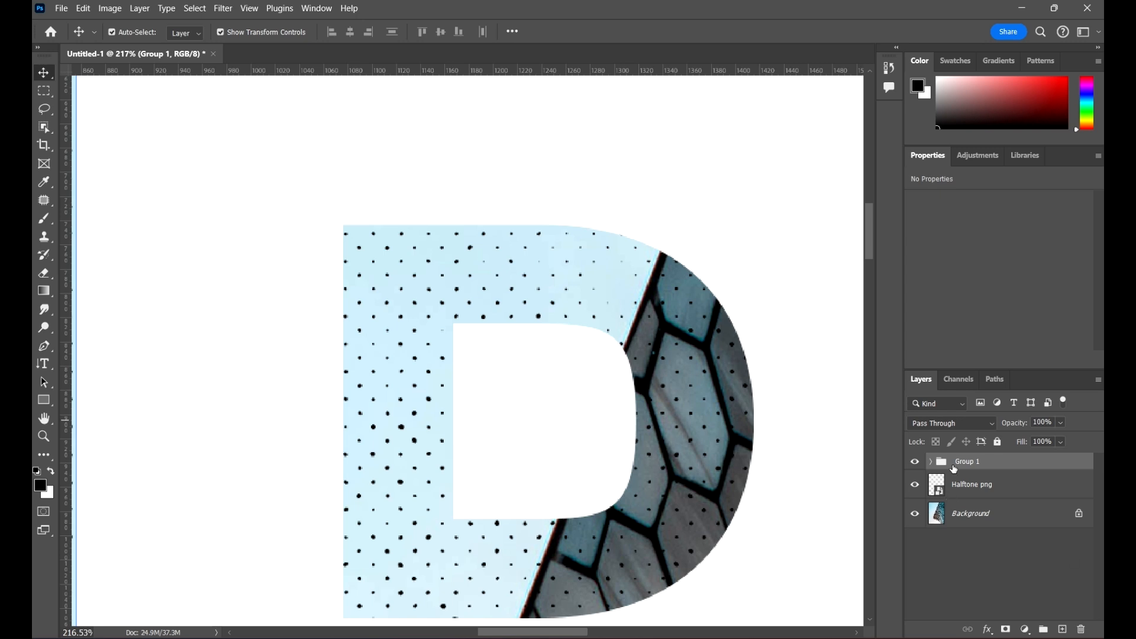
- Try Deep knockout on the design text layer inside Group 1, switch it back to Shallow and apply
click(932, 461)
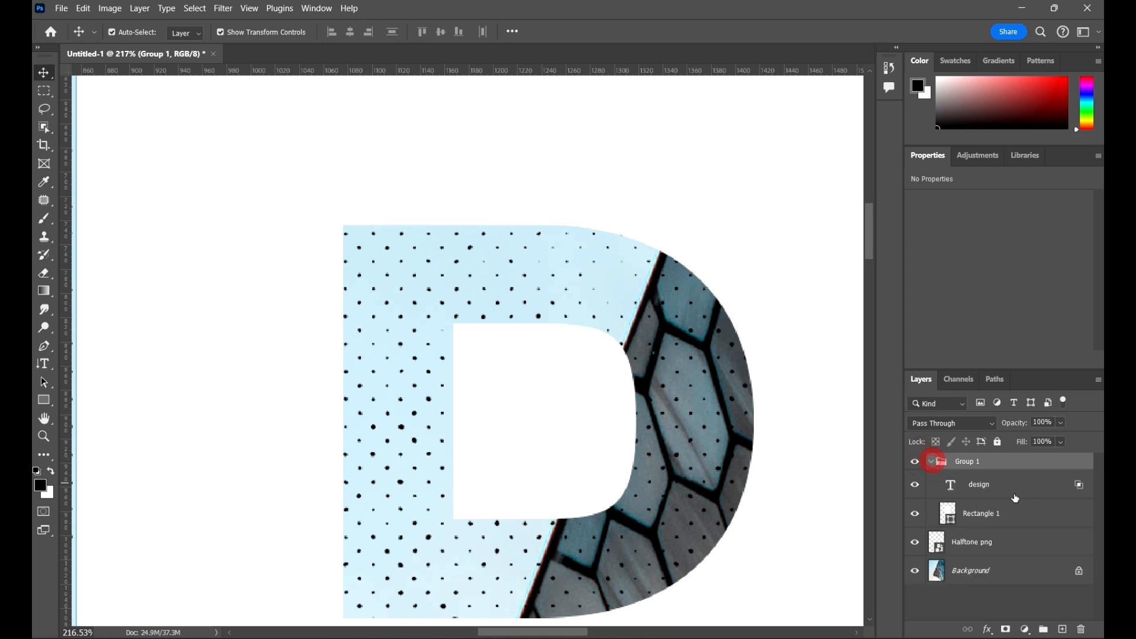
click(1015, 489)
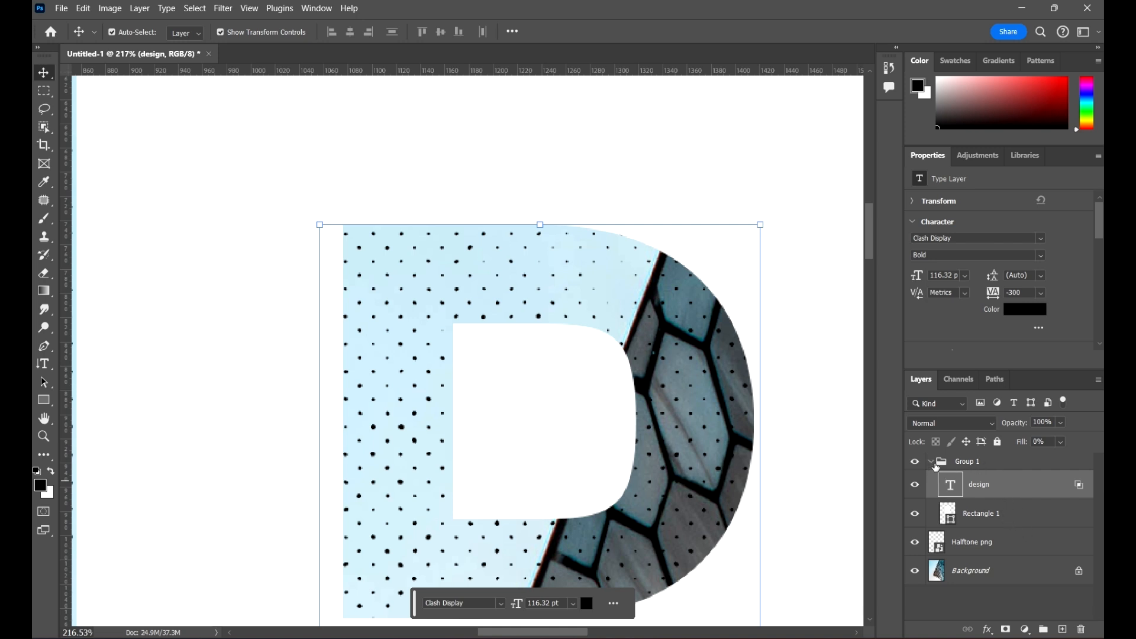
double_click(1073, 489)
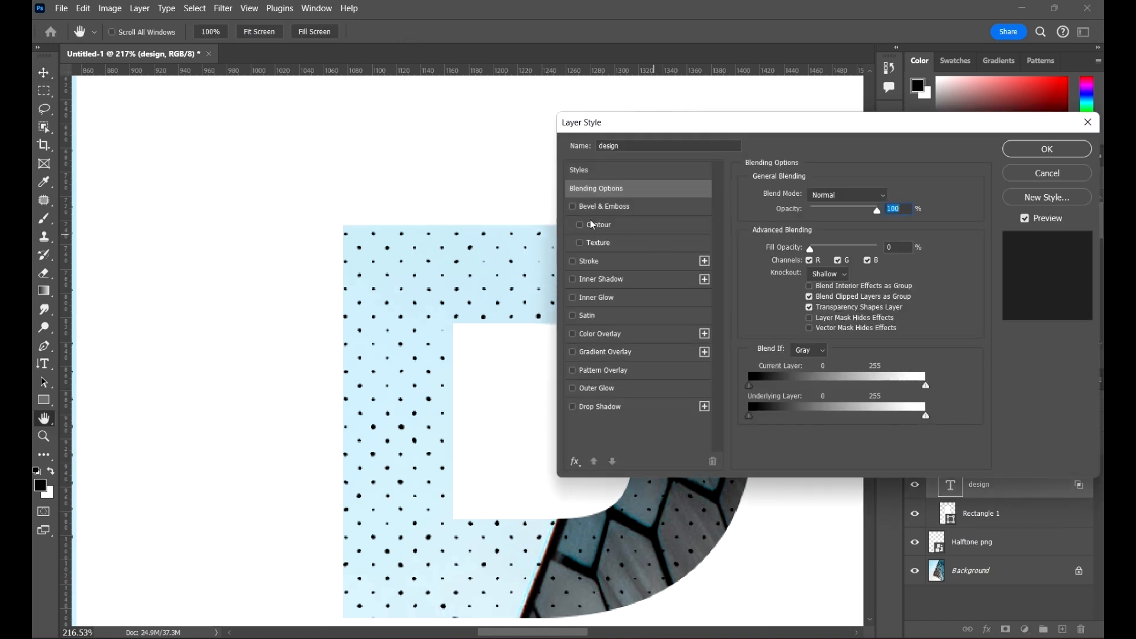
click(830, 274)
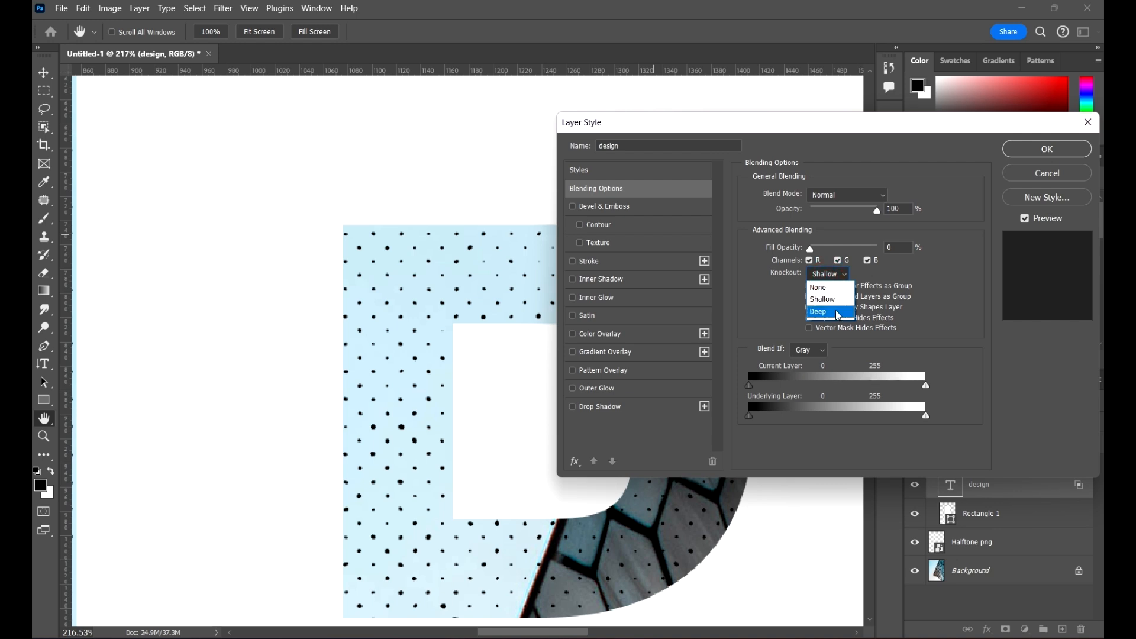
click(833, 308)
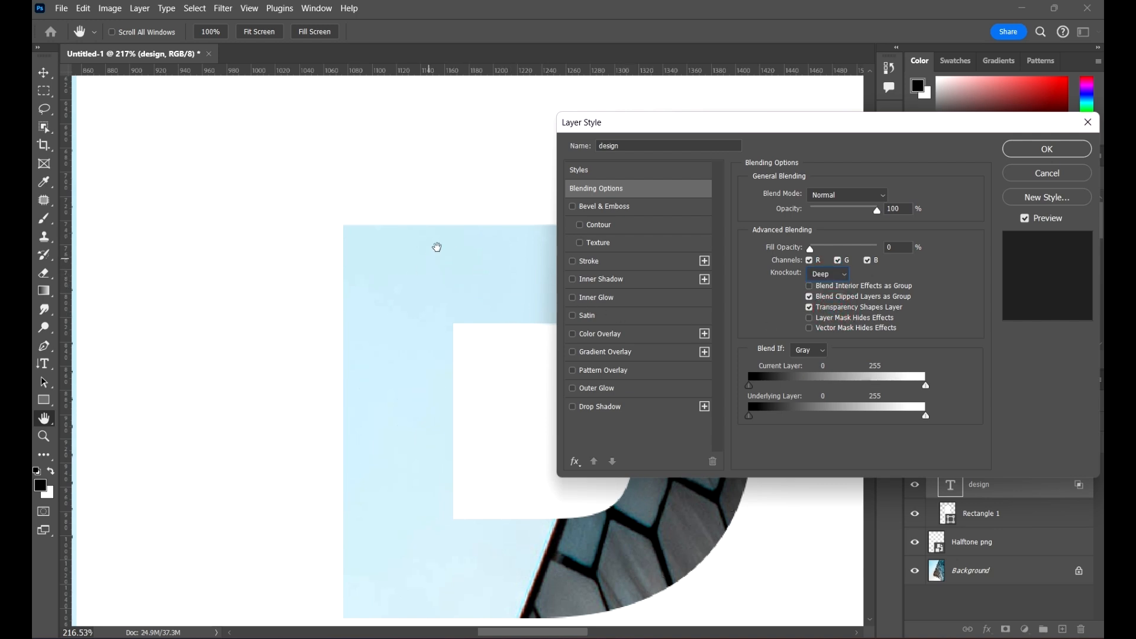
click(837, 277)
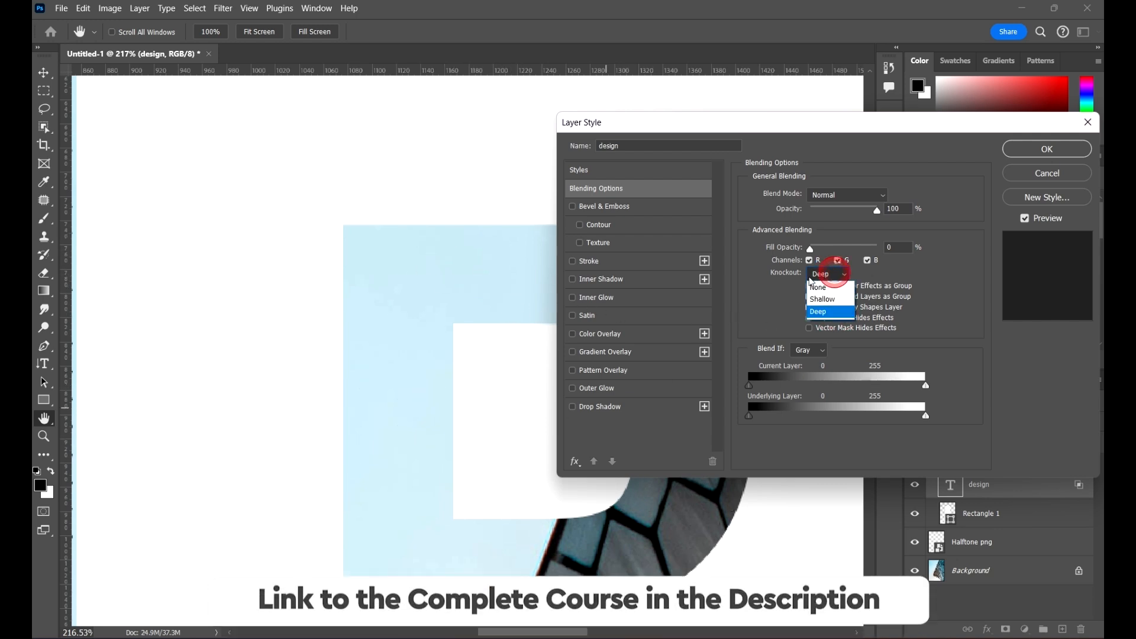
click(833, 297)
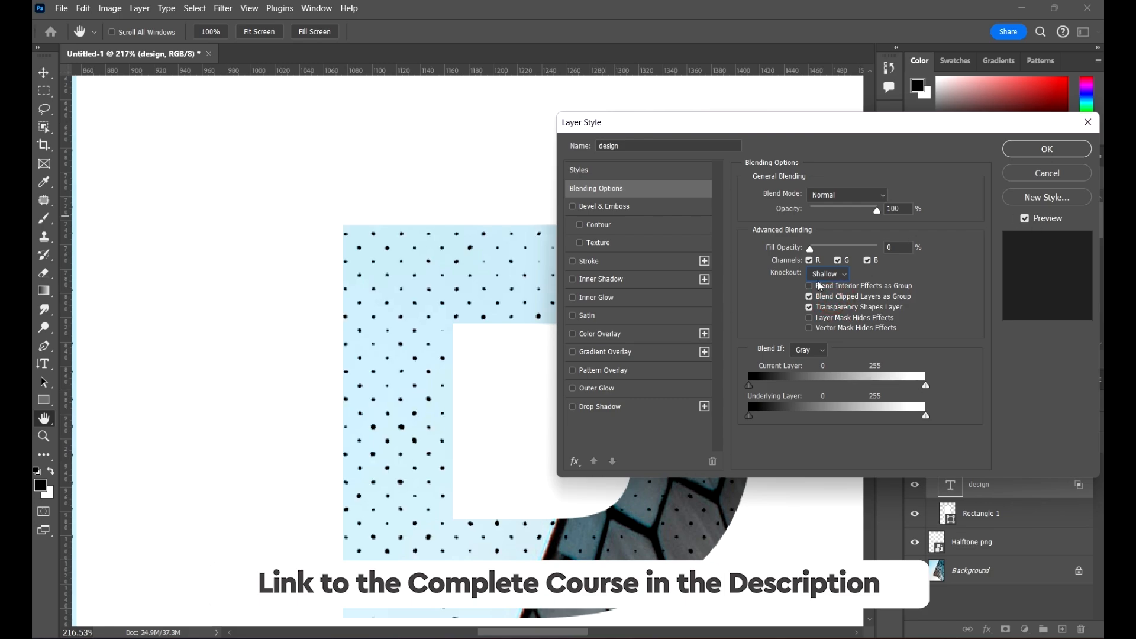
click(1047, 149)
- View the whole canvas with the knocked-out lettering and collapse Group 1
key(v)
key(ctrl+0)
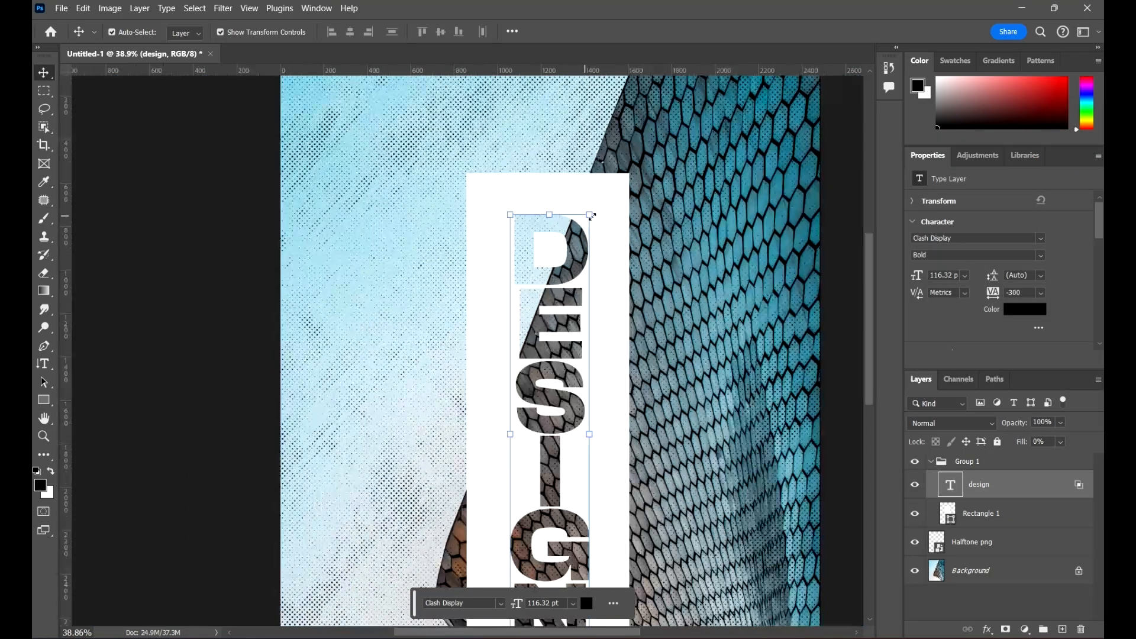
scroll(556, 225, down, 3)
drag(832, 421, 765, 394)
click(795, 409)
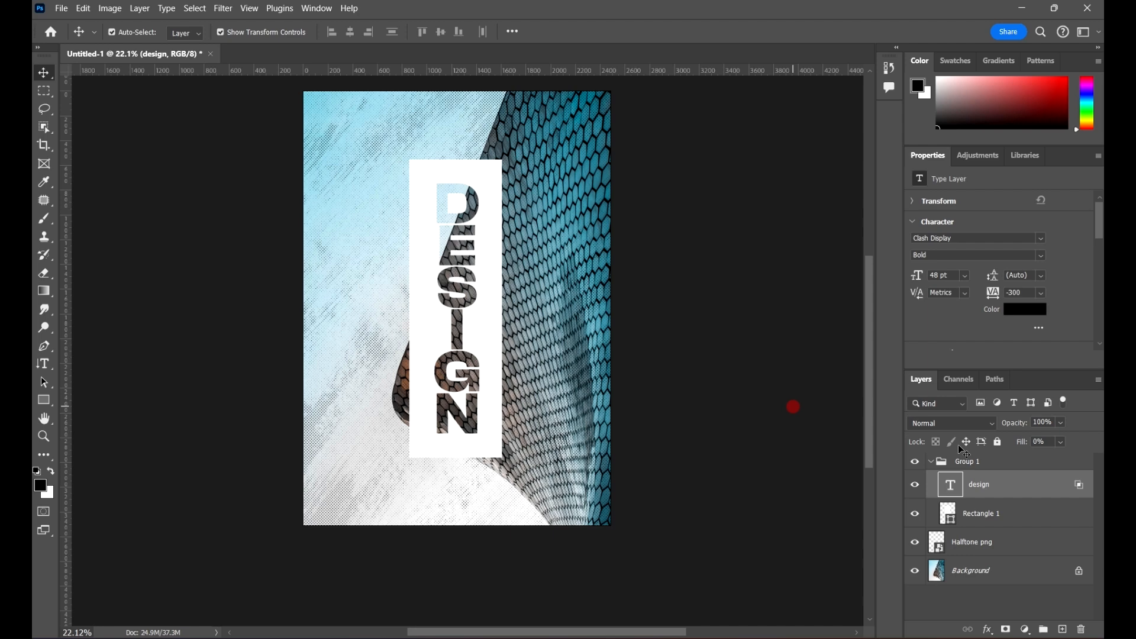
click(931, 461)
scroll(742, 349, up, 2)
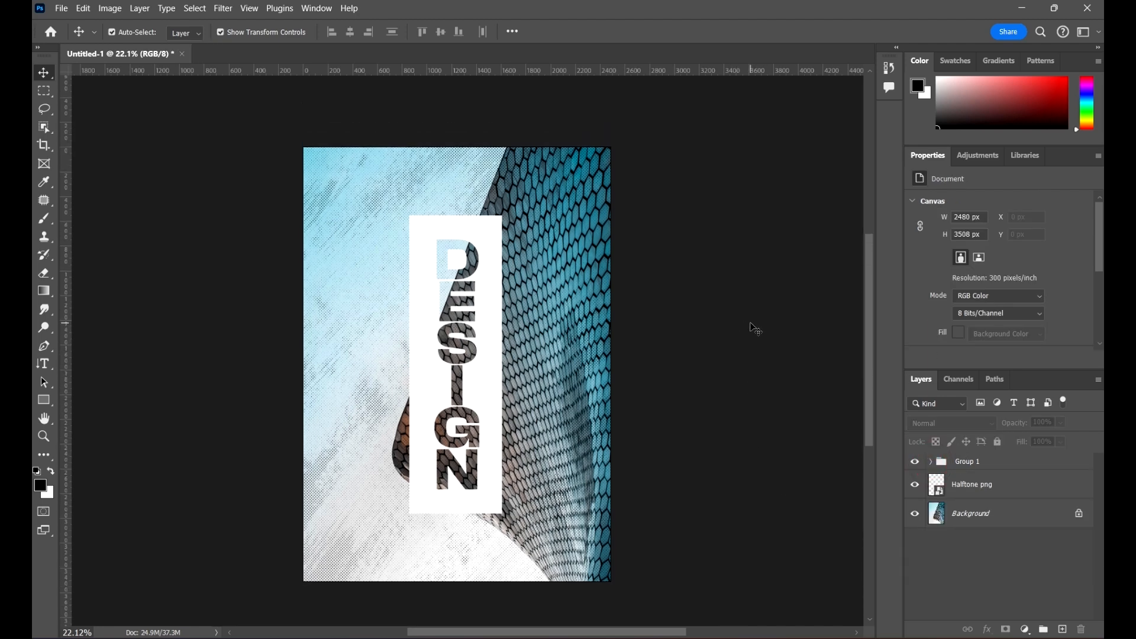
drag(733, 340, 723, 334)
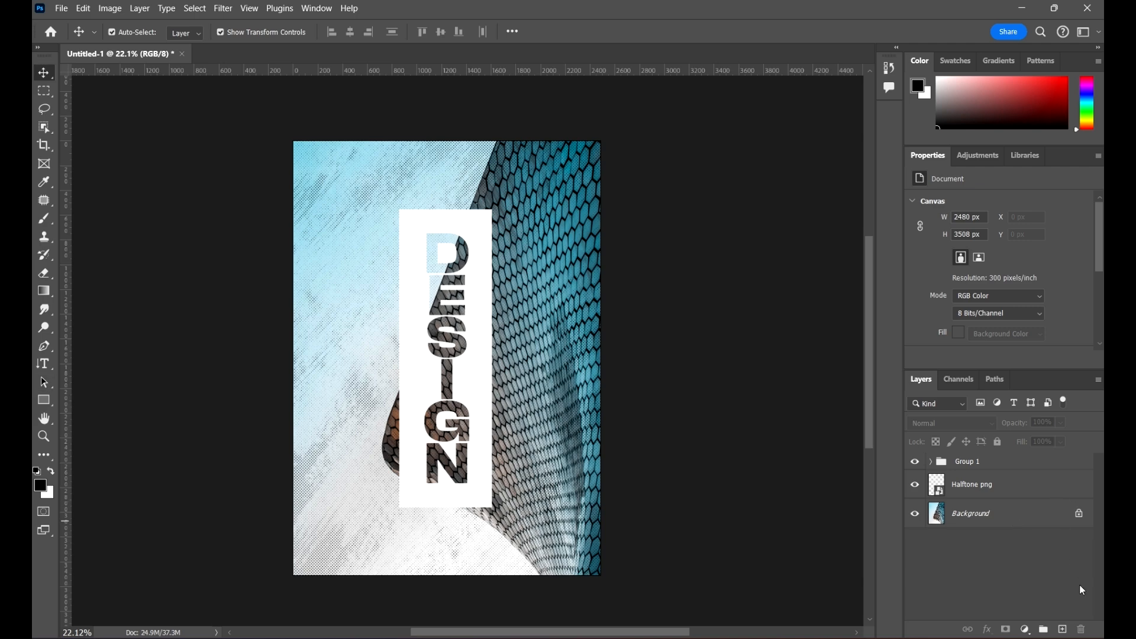
- Add a new layer above Group 1 and fill it with black
click(1063, 630)
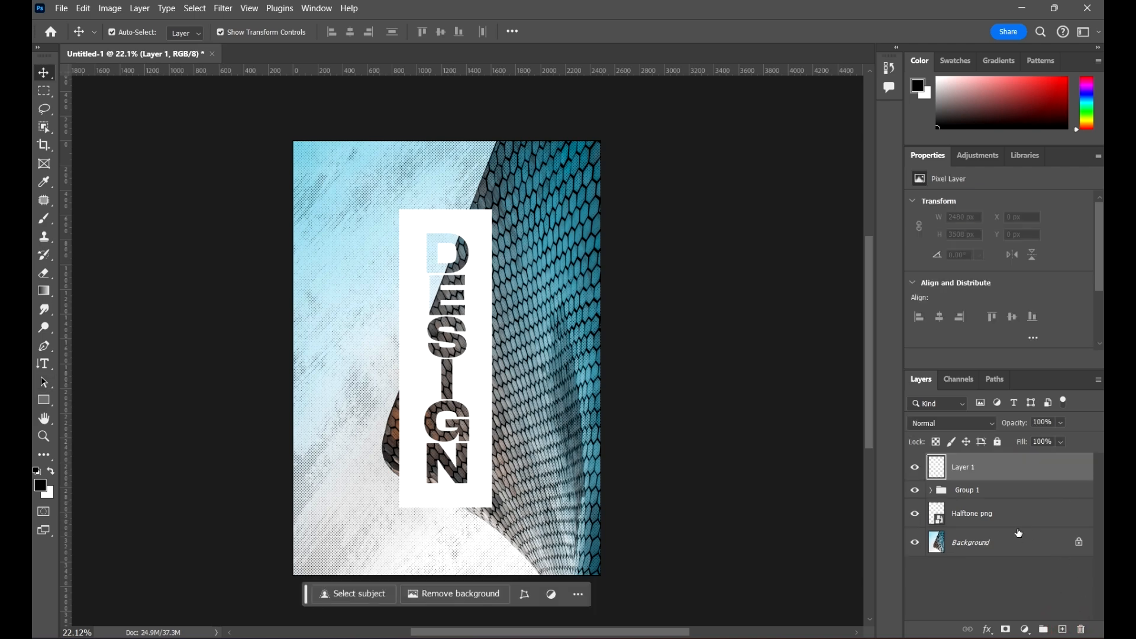
key(ctrl+BackSpace)
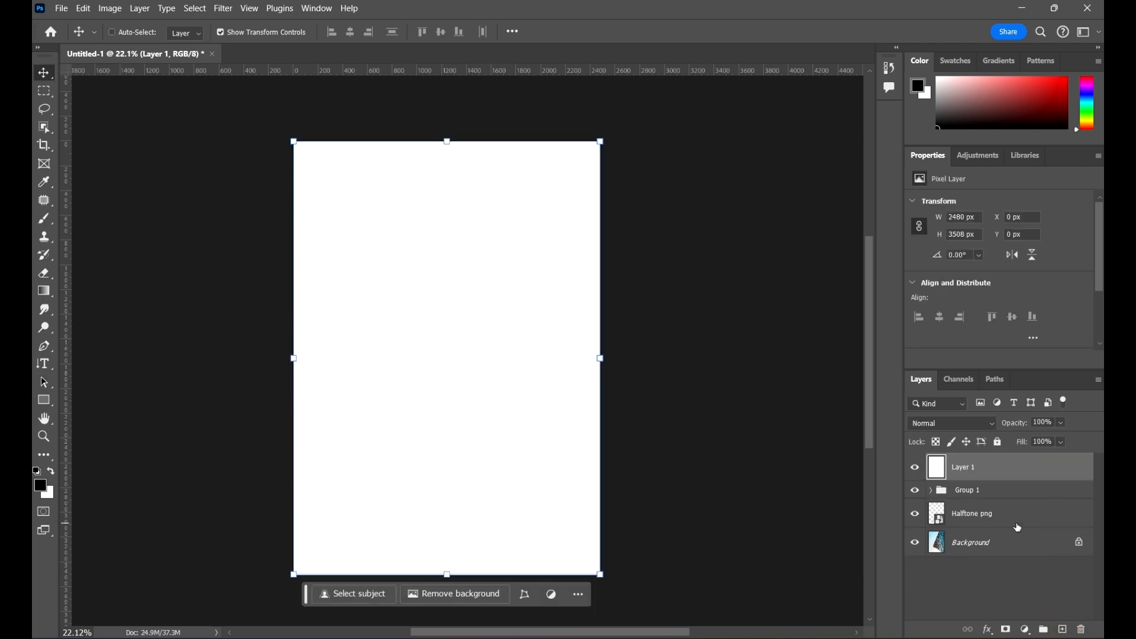
key(ctrl+z)
key(ctrl+z)
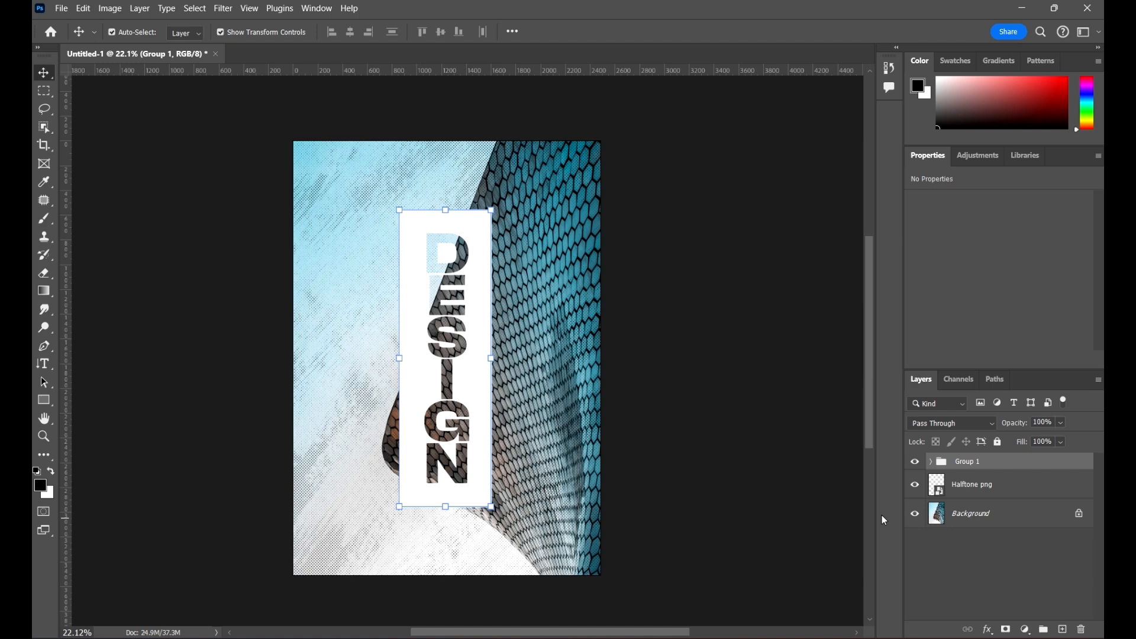
key(ctrl+shift+z)
key(ctrl+shift+z)
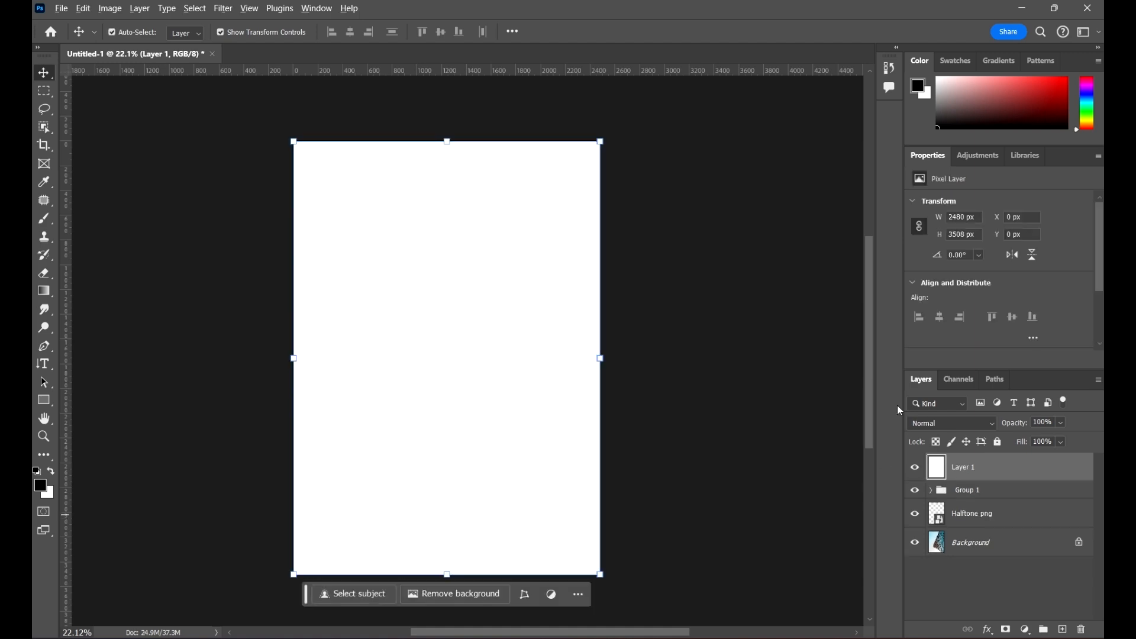
key(alt+BackSpace)
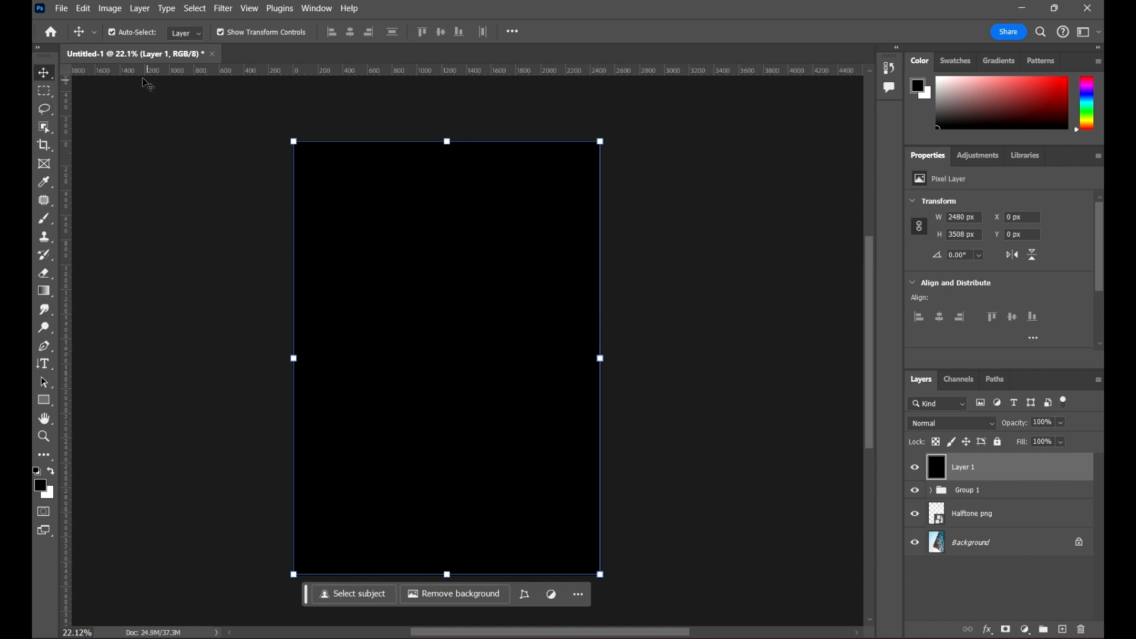
- Add a layer mask to the black Layer 1 and set up a round brush with 0% hardness and a size of 1811 px
scroll(556, 451, down, 1)
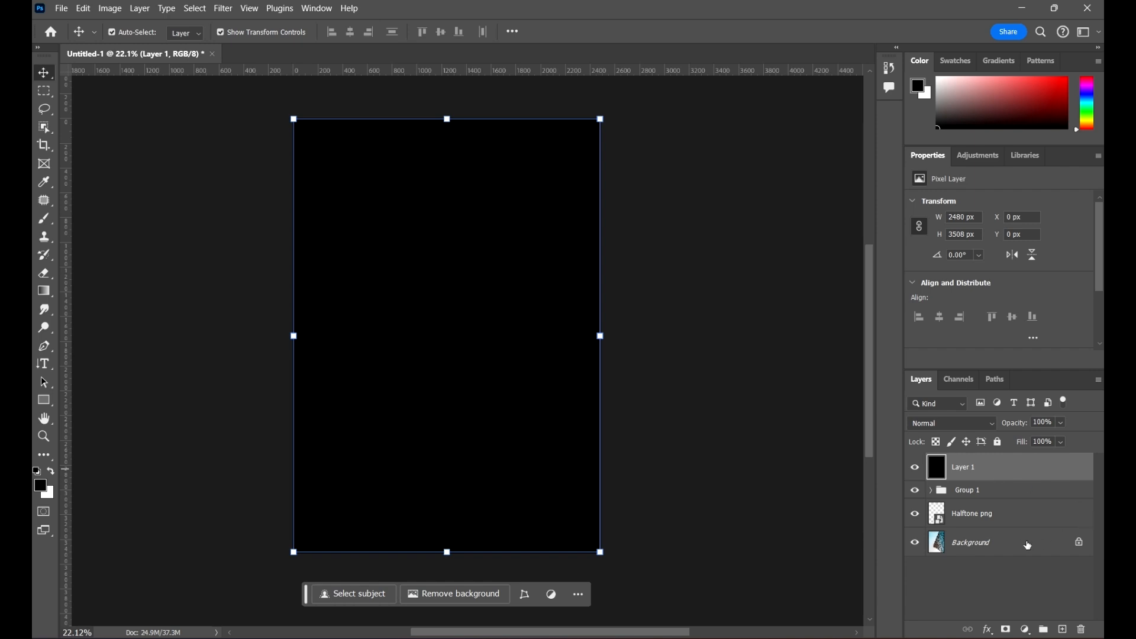
click(1030, 463)
click(1006, 630)
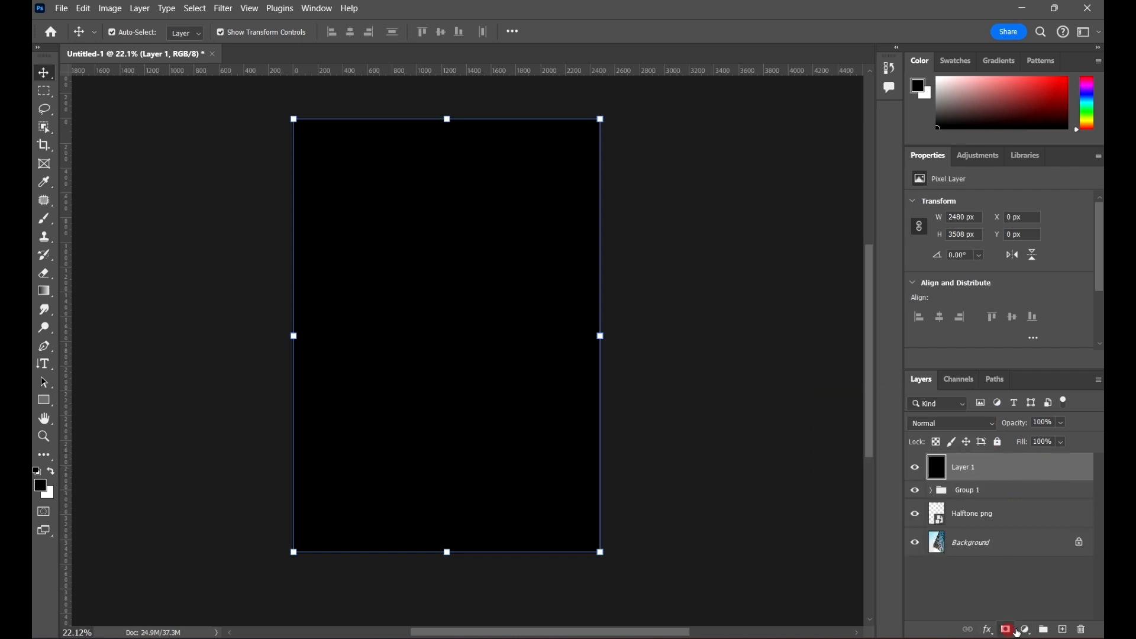
click(44, 218)
right_click(455, 310)
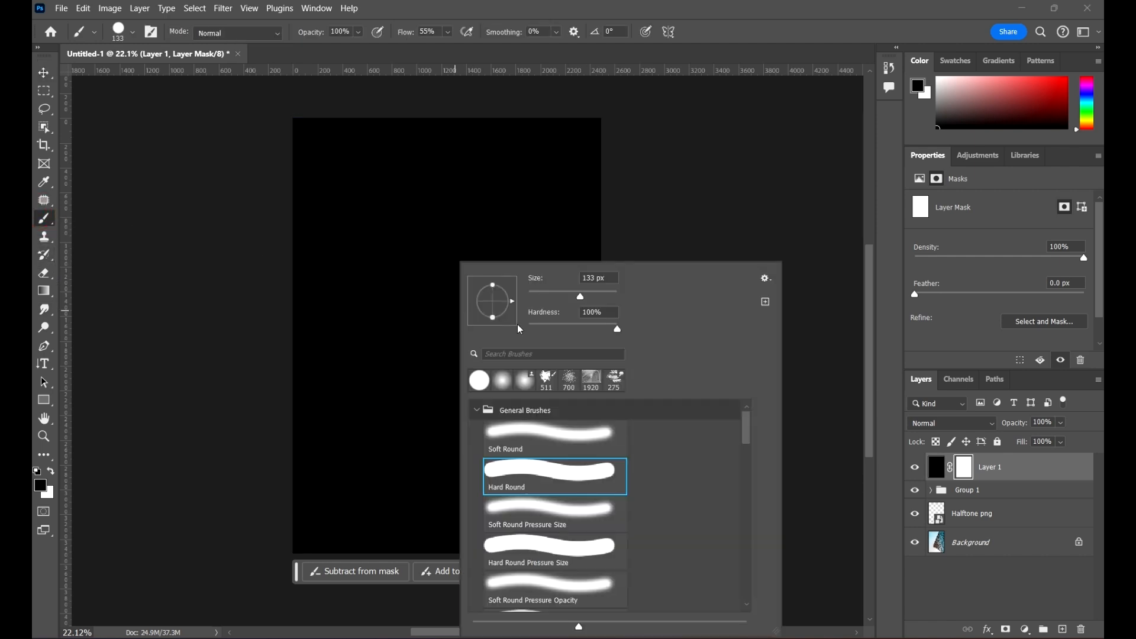
drag(609, 329, 484, 321)
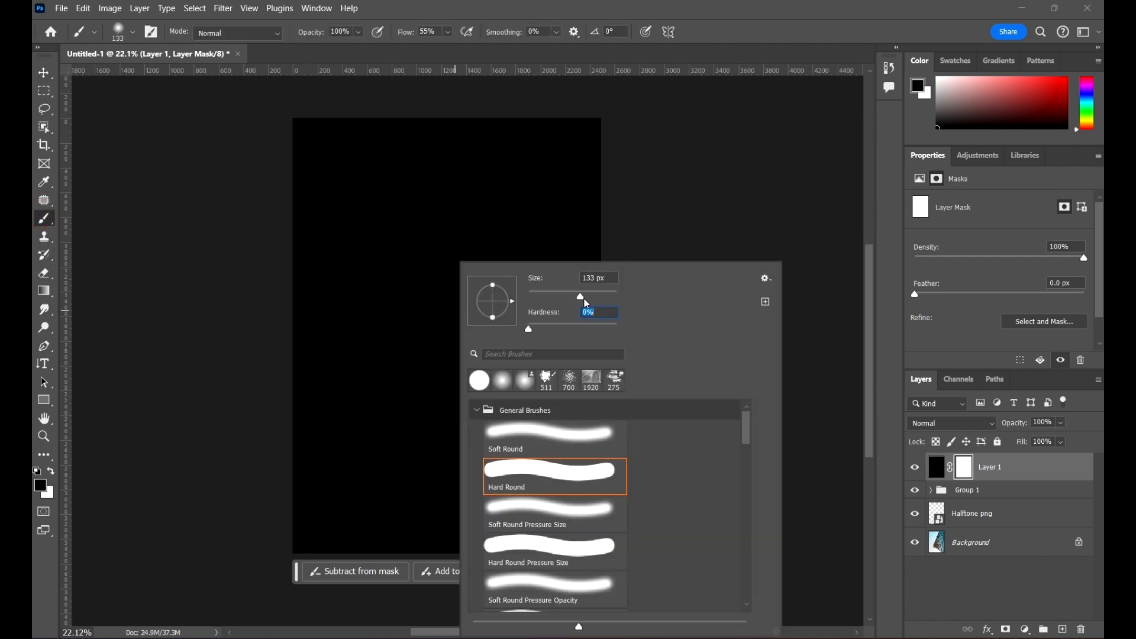
drag(596, 299, 604, 302)
drag(613, 305, 615, 304)
key(Return)
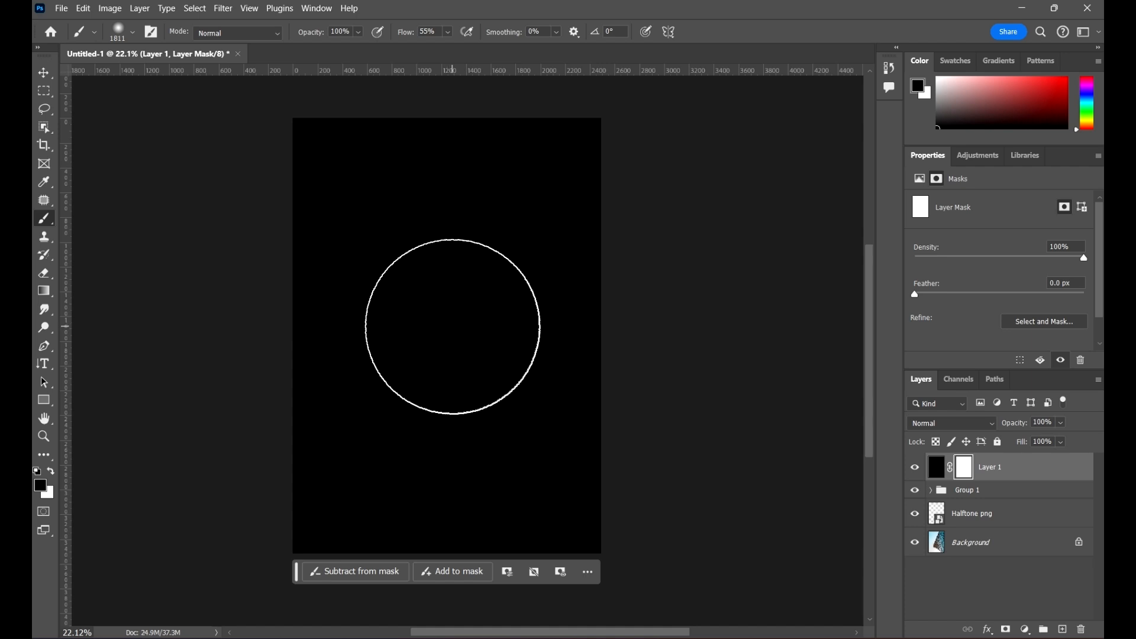
- Enlarge the brush to 3500 px and dab black twice near the canvas centre on Layer 1's mask
key(bracketright)
key(bracketright)
key(bracketright)
key(bracketright)
key(bracketright)
key(bracketright)
key(bracketright)
key(bracketright)
key(bracketright)
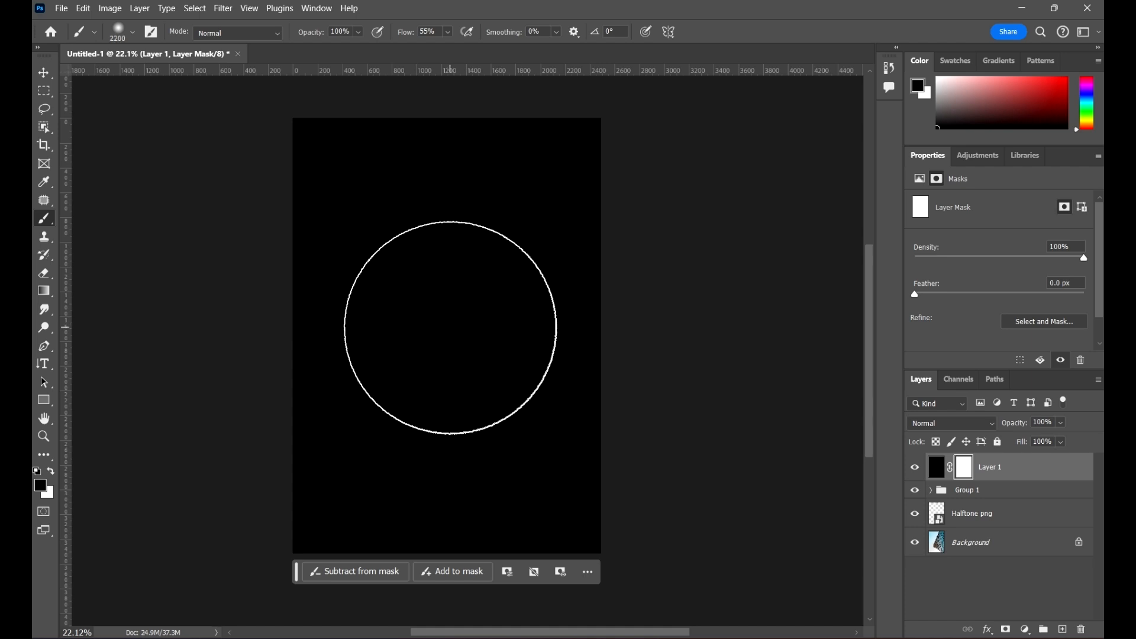
key(bracketright)
key(bracketright)
key(bracketright)
key(bracketright)
key(bracketright)
key(bracketright)
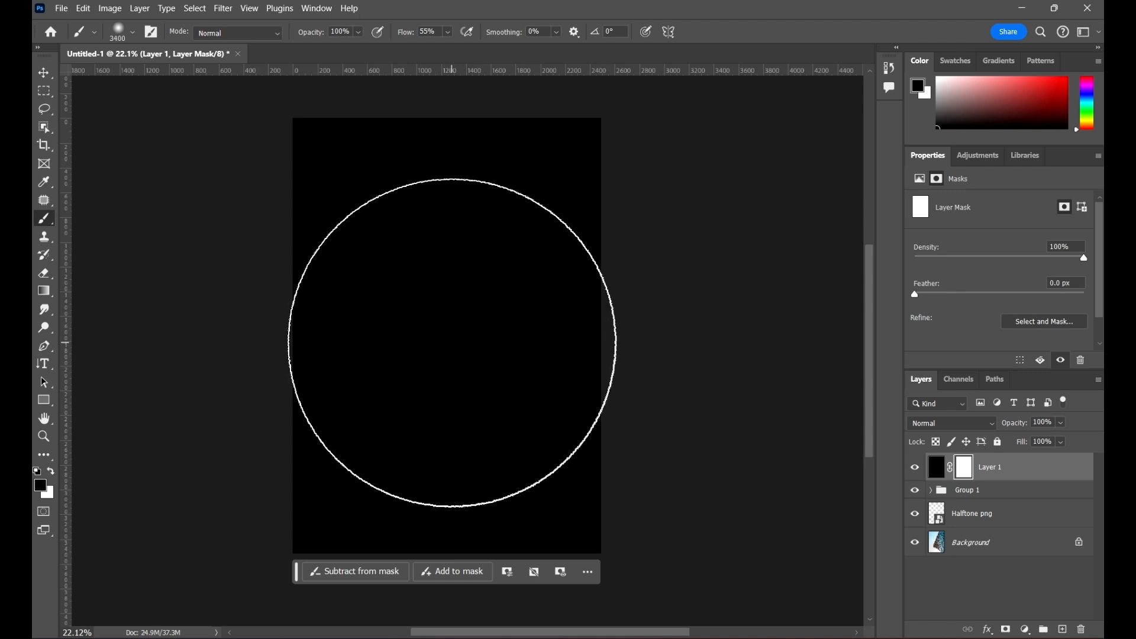
key(bracketright)
key(bracketright)
click(446, 337)
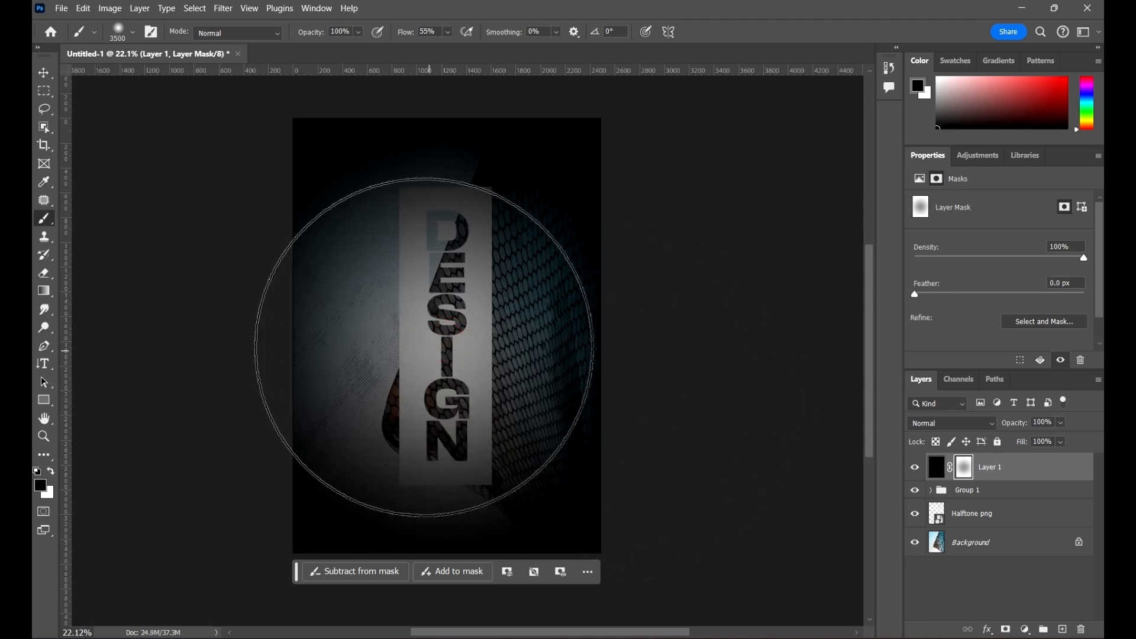
click(429, 335)
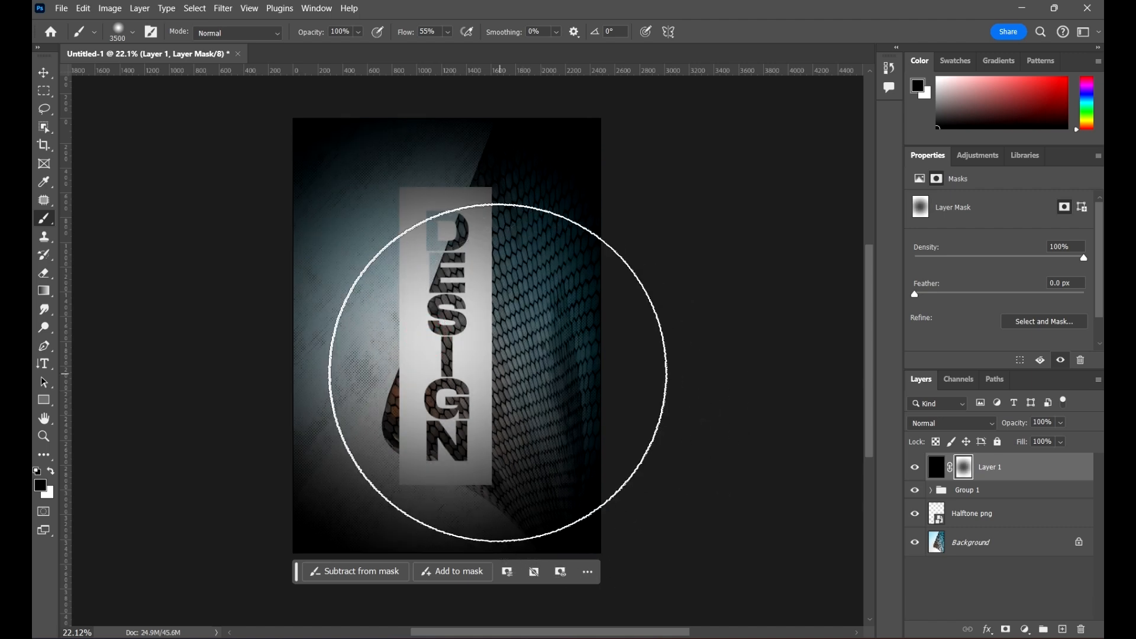
- Enlarge the brush to 4000 px, dab the mask's centre once more and examine the vignette
key(bracketright)
key(bracketright)
key(bracketright)
key(bracketright)
key(bracketright)
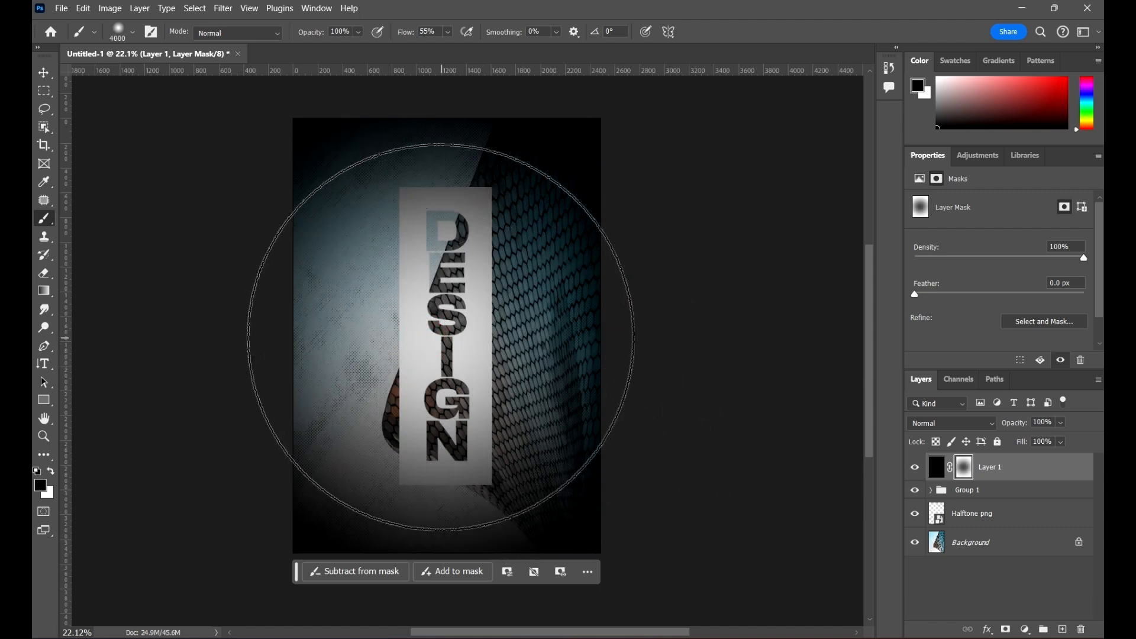
click(447, 322)
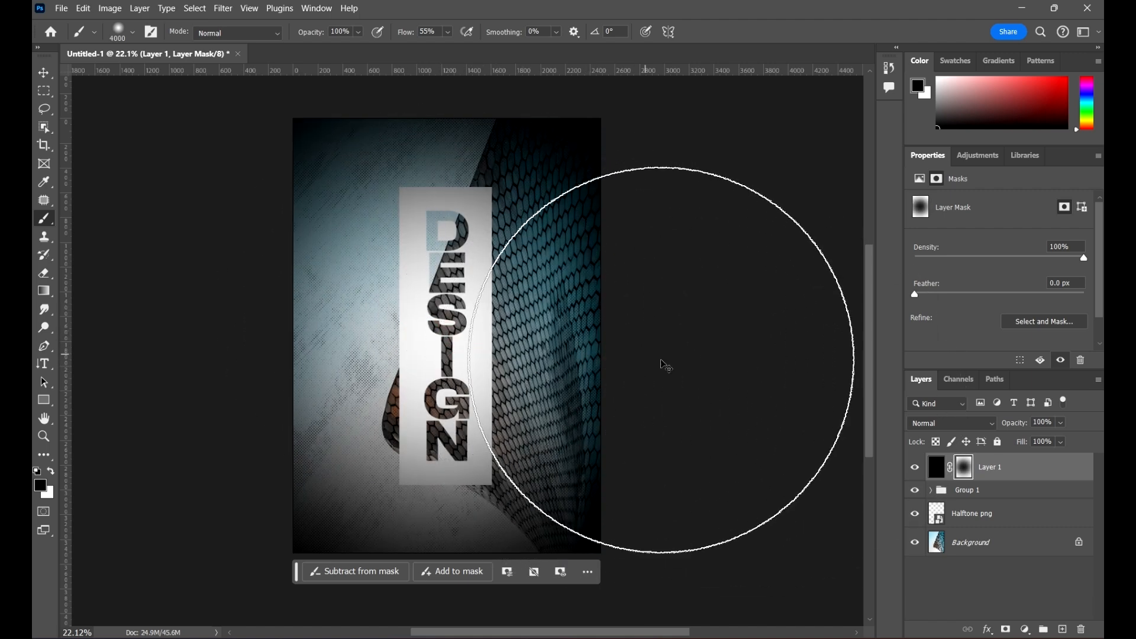
key(v)
click(716, 305)
scroll(462, 113, up, 10)
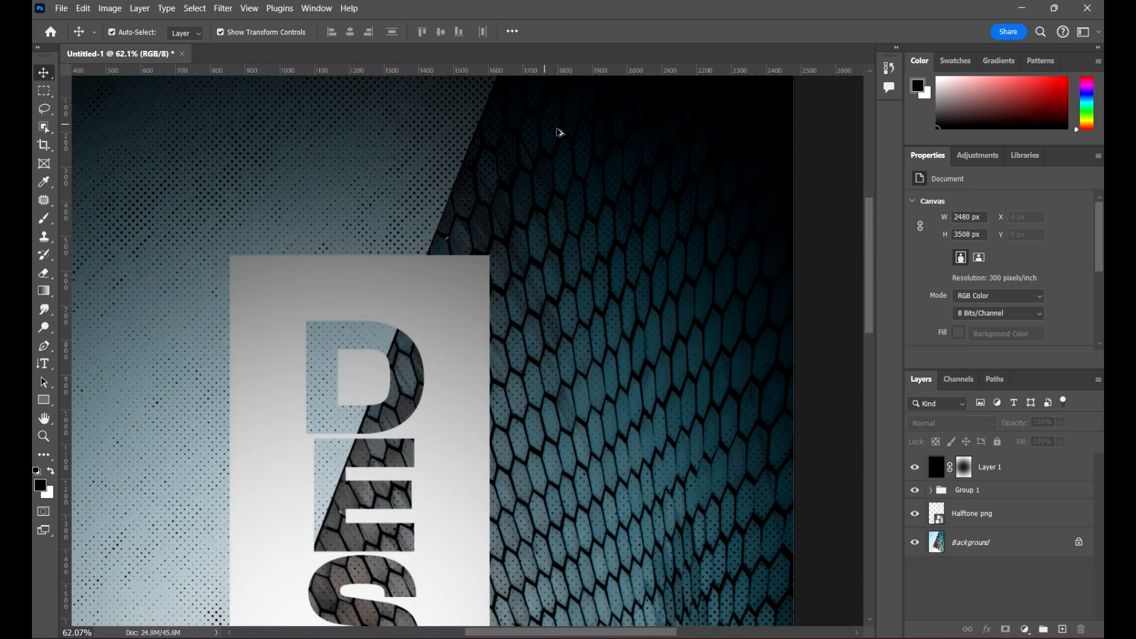
scroll(541, 238, down, 10)
scroll(552, 237, down, 5)
scroll(485, 287, up, 5)
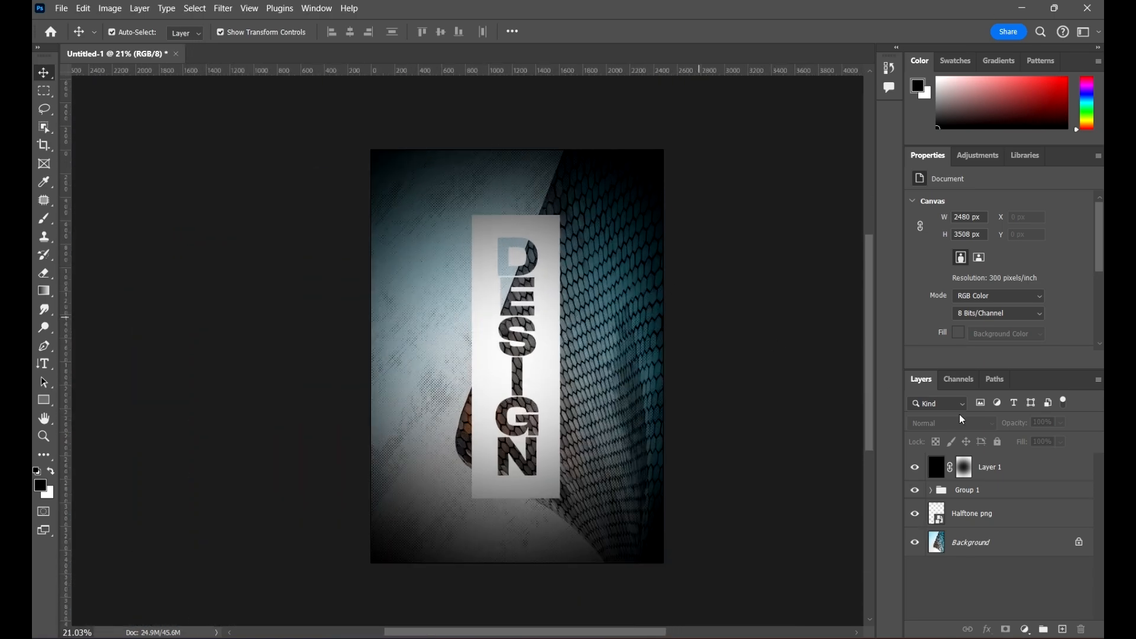
- Move the vignette Layer 1 below Halftone png, directly above the Background layer
click(1033, 469)
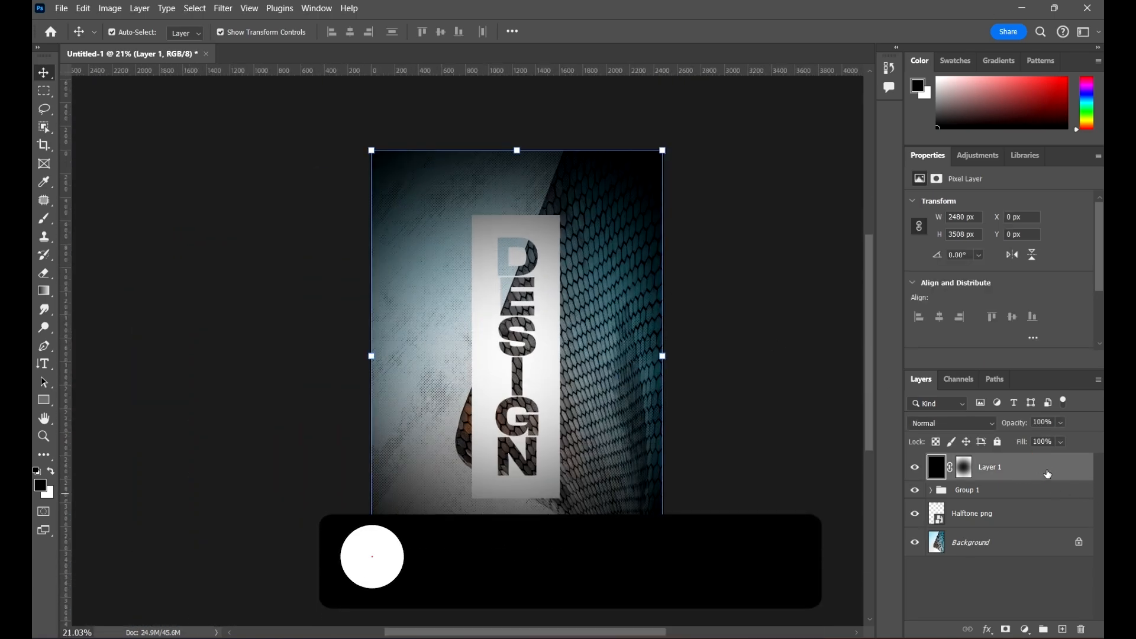
drag(1045, 470, 1020, 531)
scroll(564, 300, up, 3)
scroll(574, 311, down, 1)
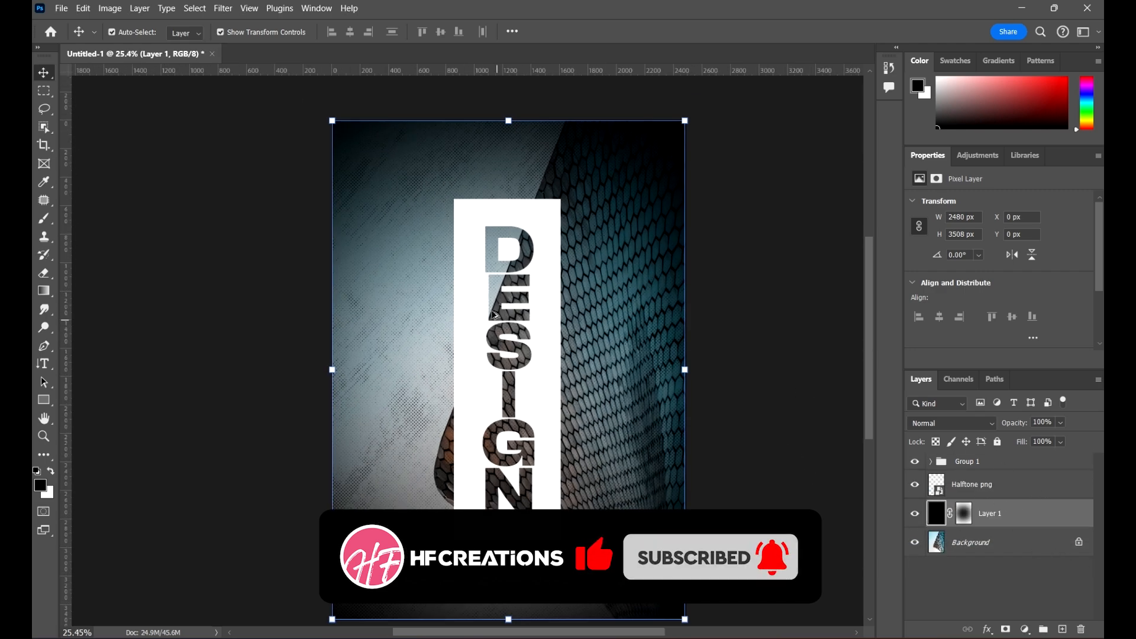
scroll(426, 294, down, 2)
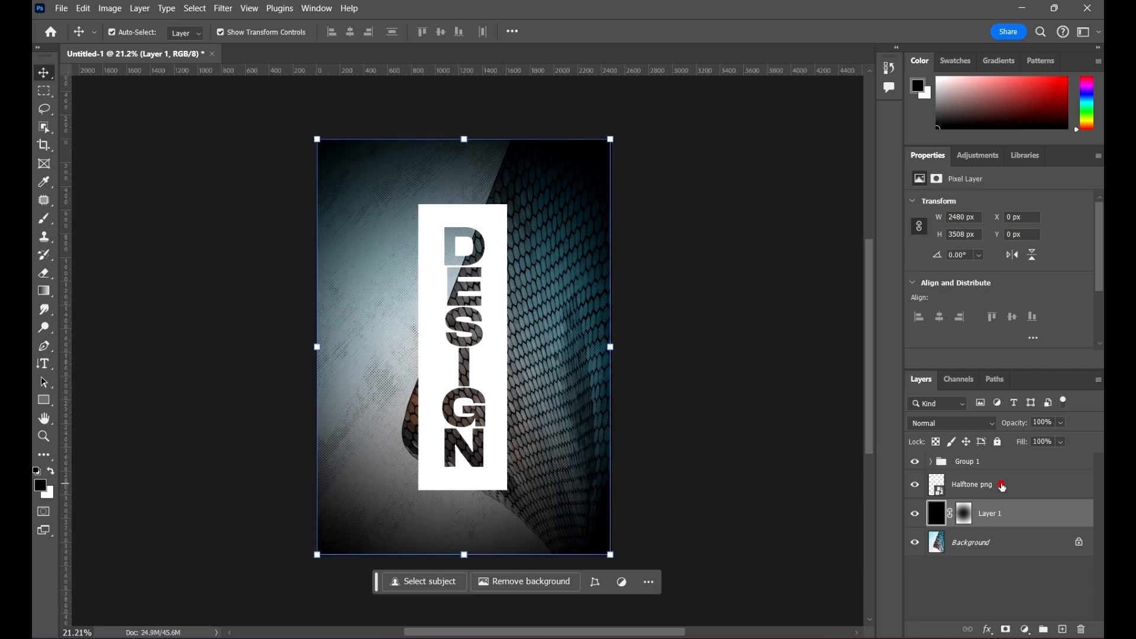
click(1003, 486)
click(1006, 466)
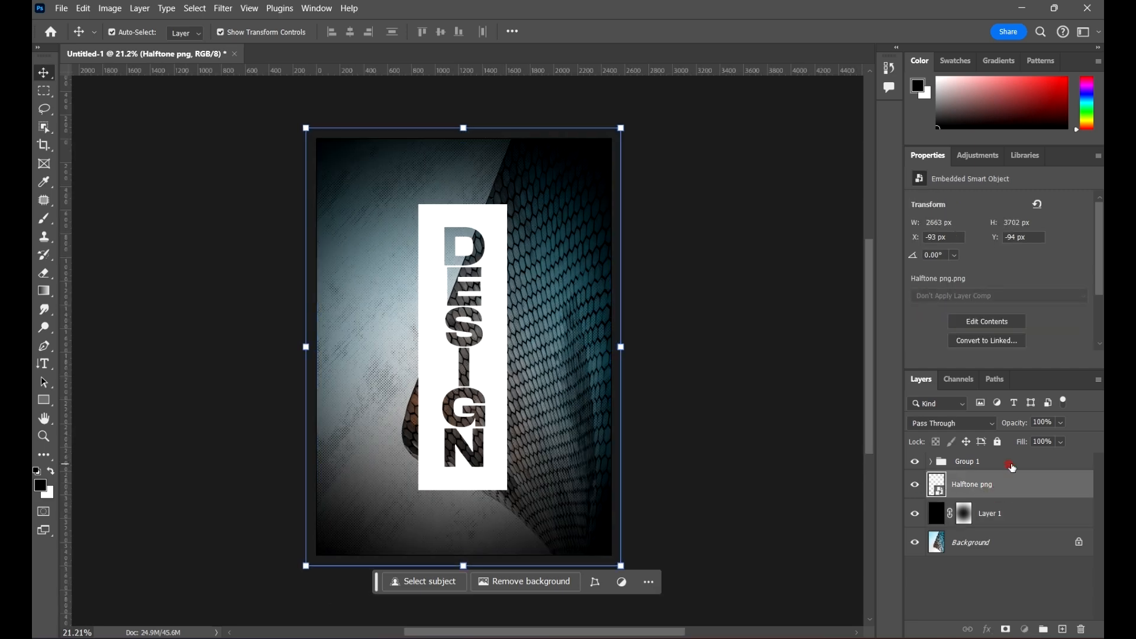
scroll(505, 226, up, 2)
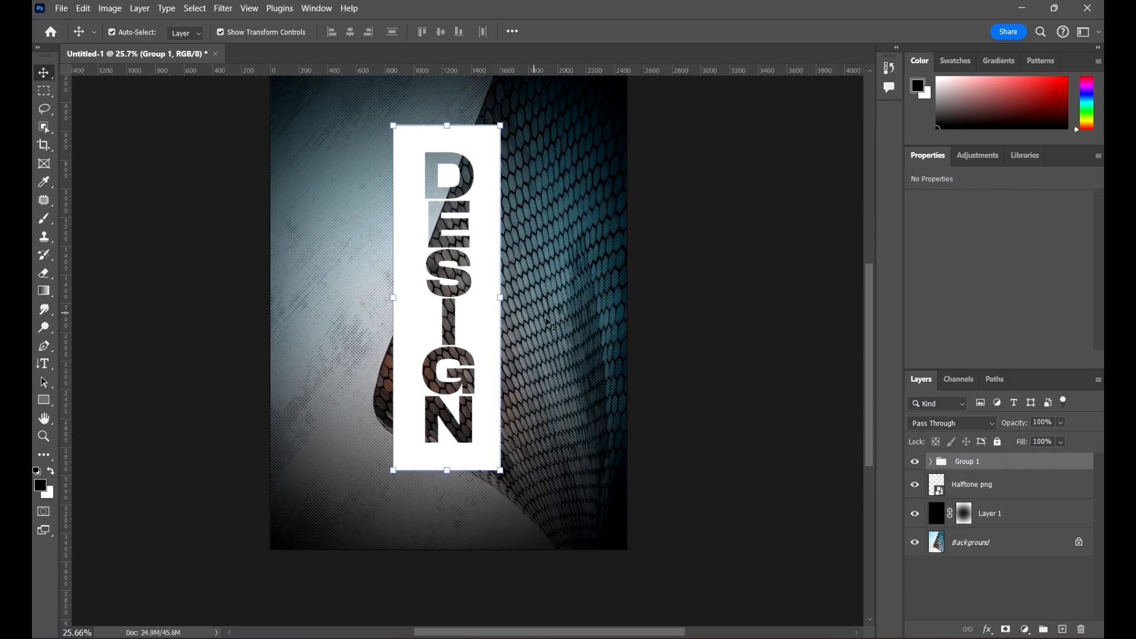
click(751, 357)
click(1057, 464)
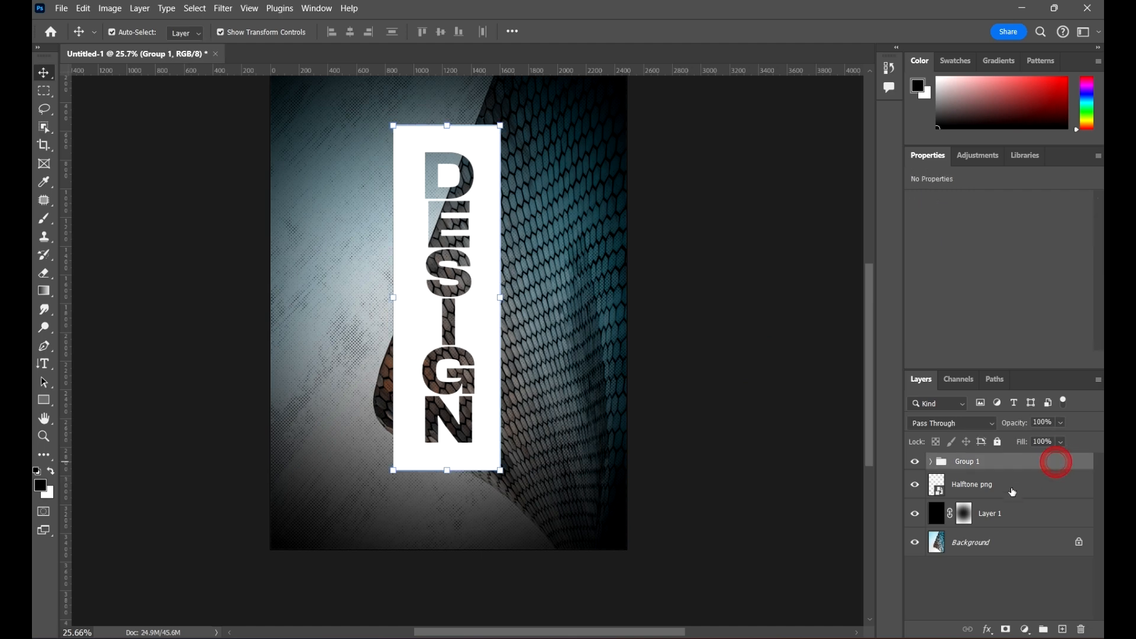
- Lower the opacity of the black vignette Layer 1 to 89% and check the whole poster
scroll(798, 462, up, 1)
click(1029, 506)
click(1062, 421)
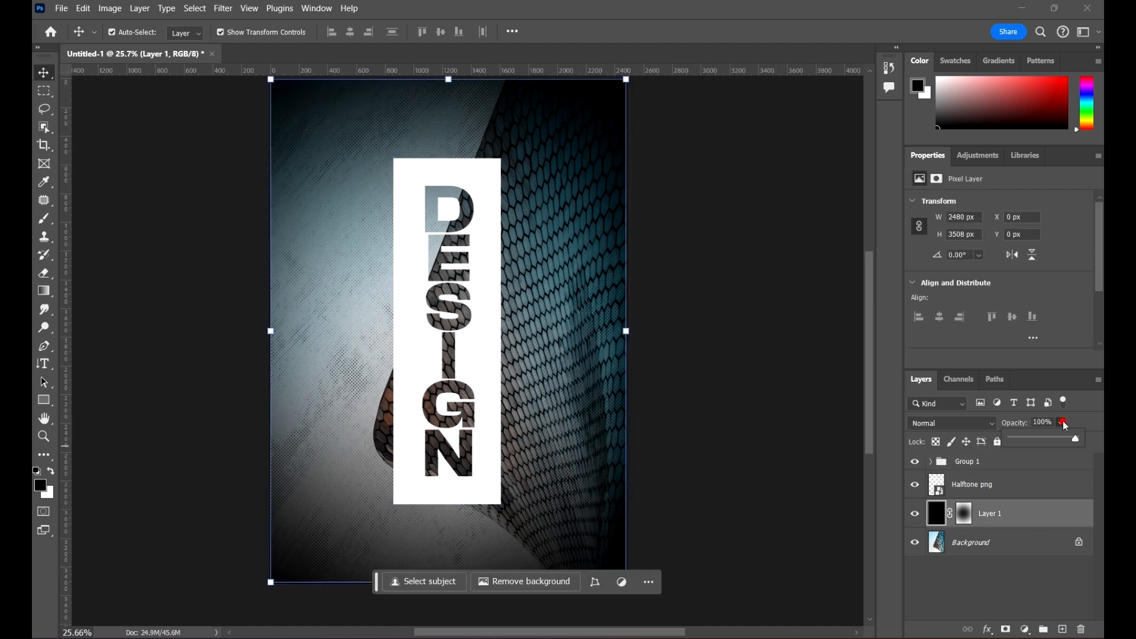
mouse_move(1077, 438)
mouse_down()
mouse_move(1059, 439)
mouse_move(1072, 442)
mouse_up()
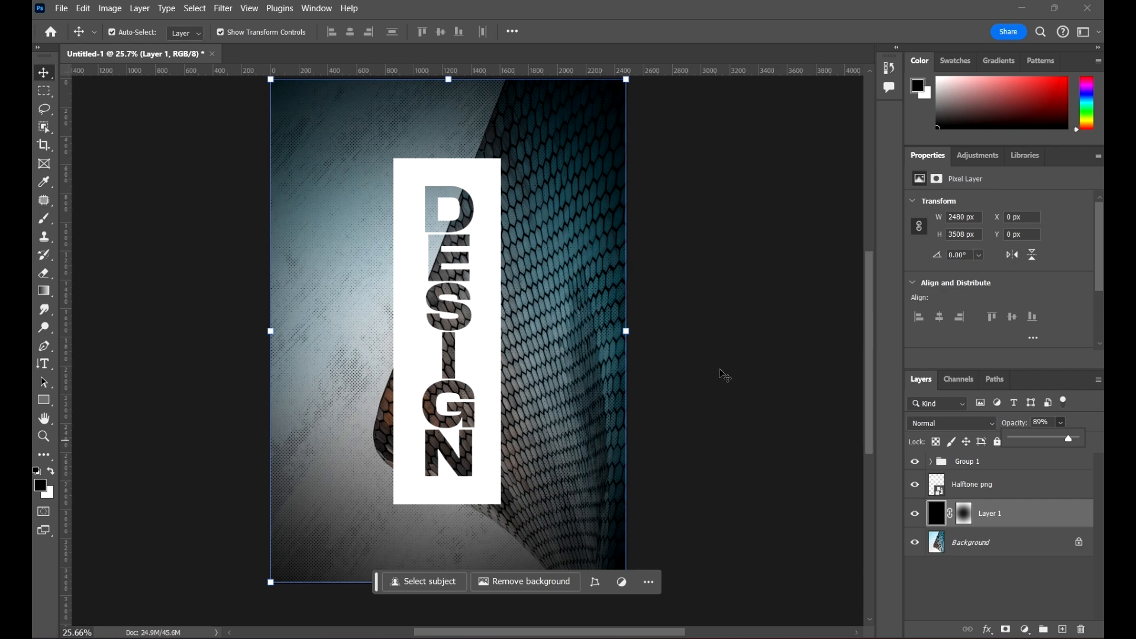
click(738, 357)
scroll(559, 302, down, 2)
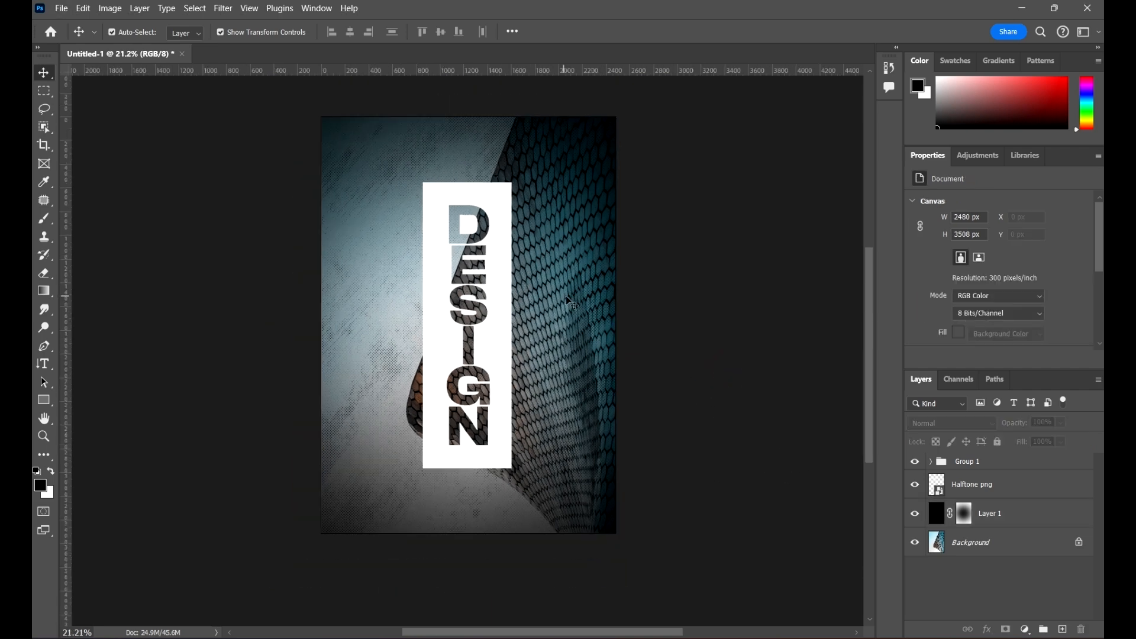
scroll(563, 296, up, 1)
- Duplicate the Halftone png layer and move the copy above Group 1
click(1067, 525)
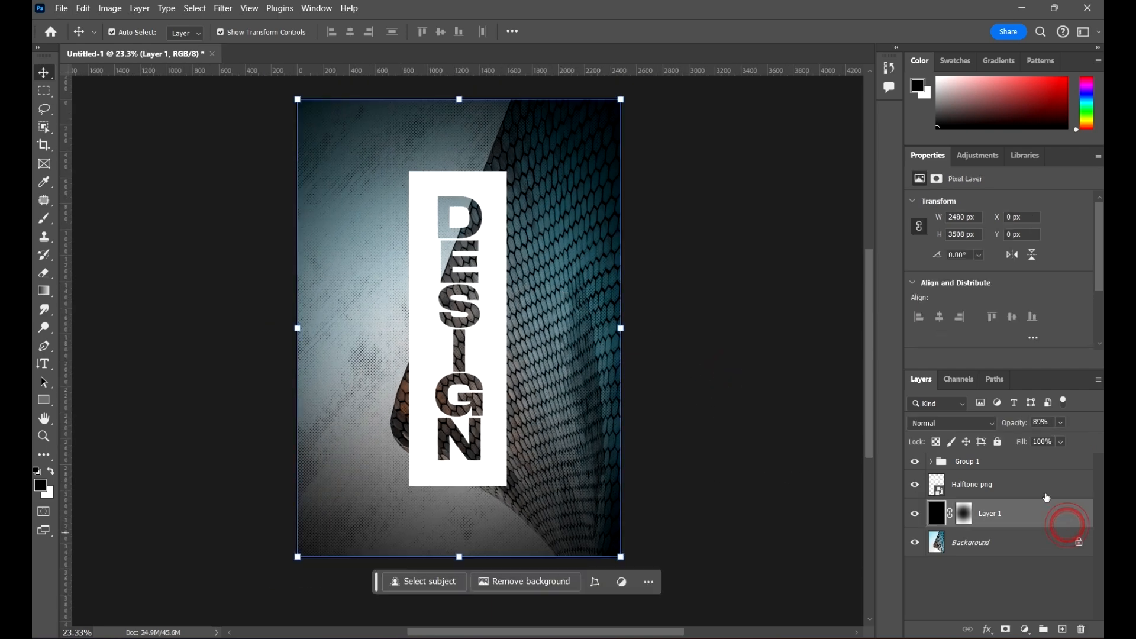
click(1036, 496)
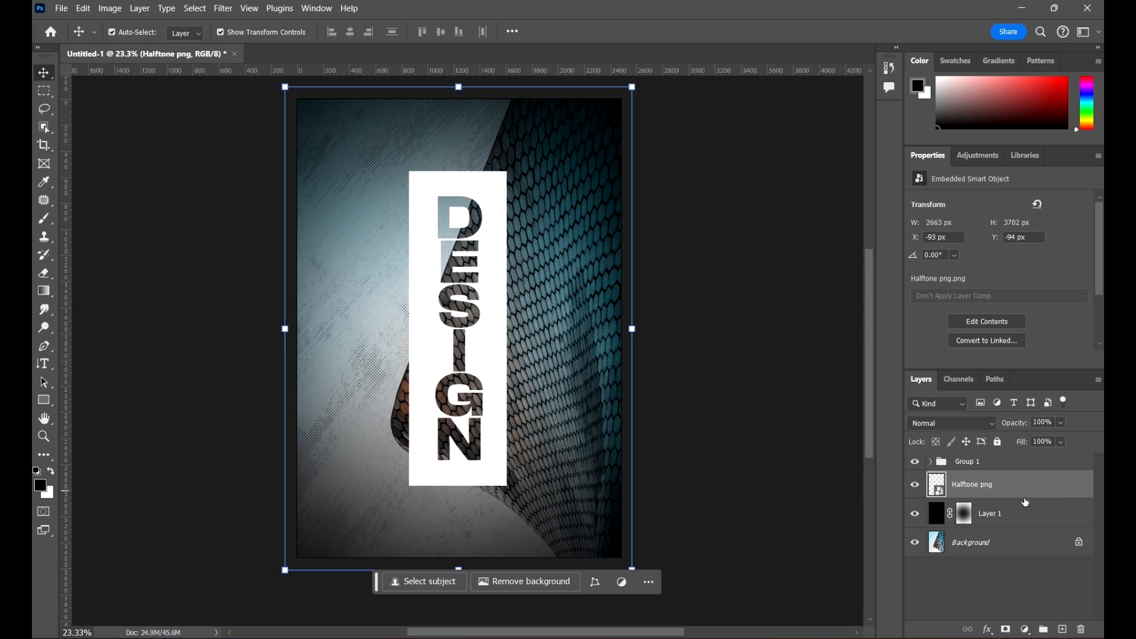
click(1024, 509)
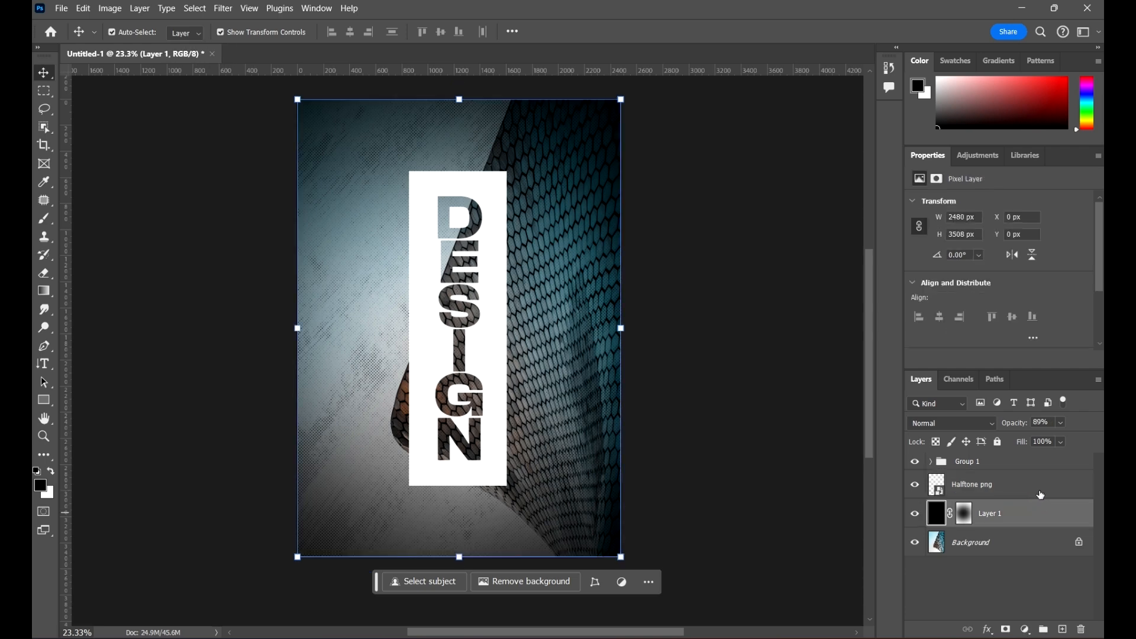
click(1041, 495)
scroll(719, 388, up, 2)
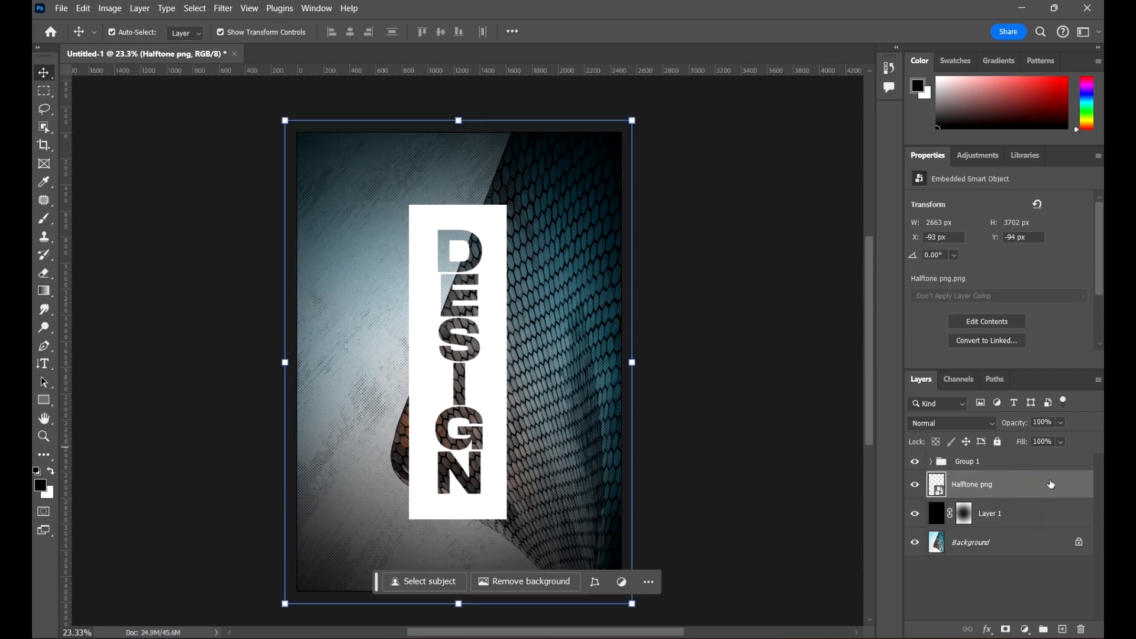
key(ctrl+j)
drag(1042, 491, 1022, 461)
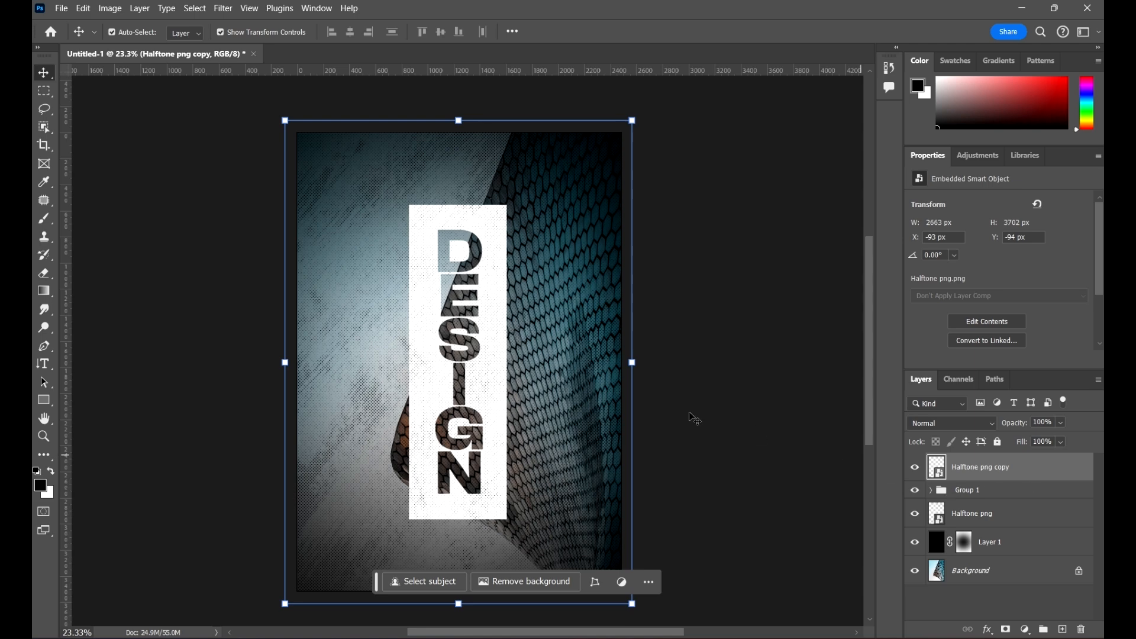
- Enable a knockout in the Halftone png copy's blending options and reduce the layer's fill to 0%
scroll(693, 419, down, 2)
double_click(1068, 468)
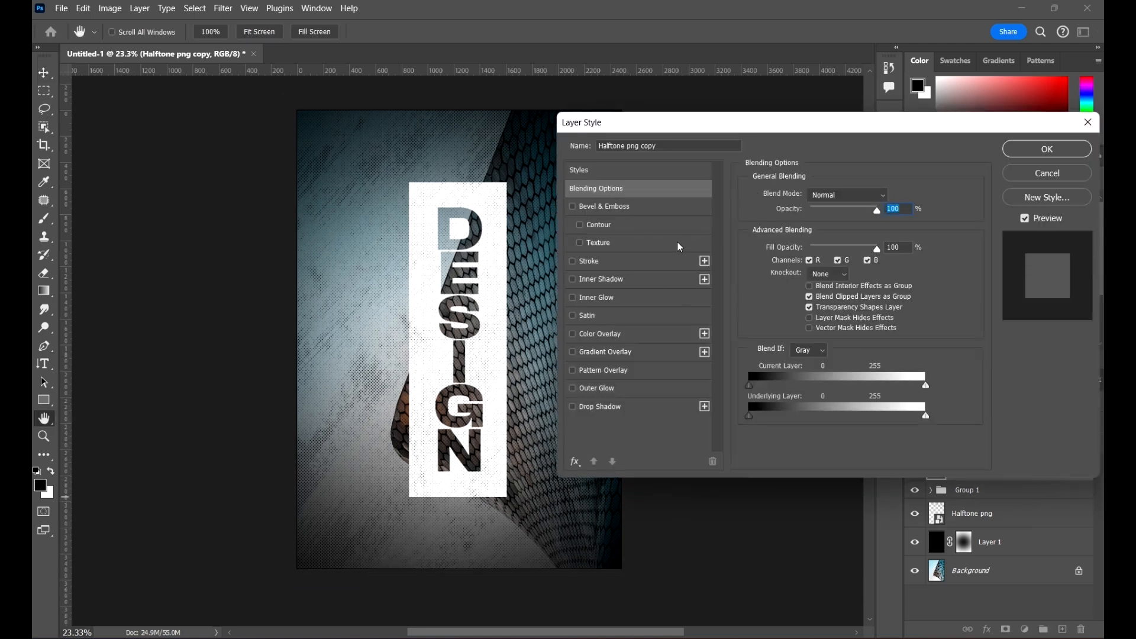
click(845, 275)
click(1054, 152)
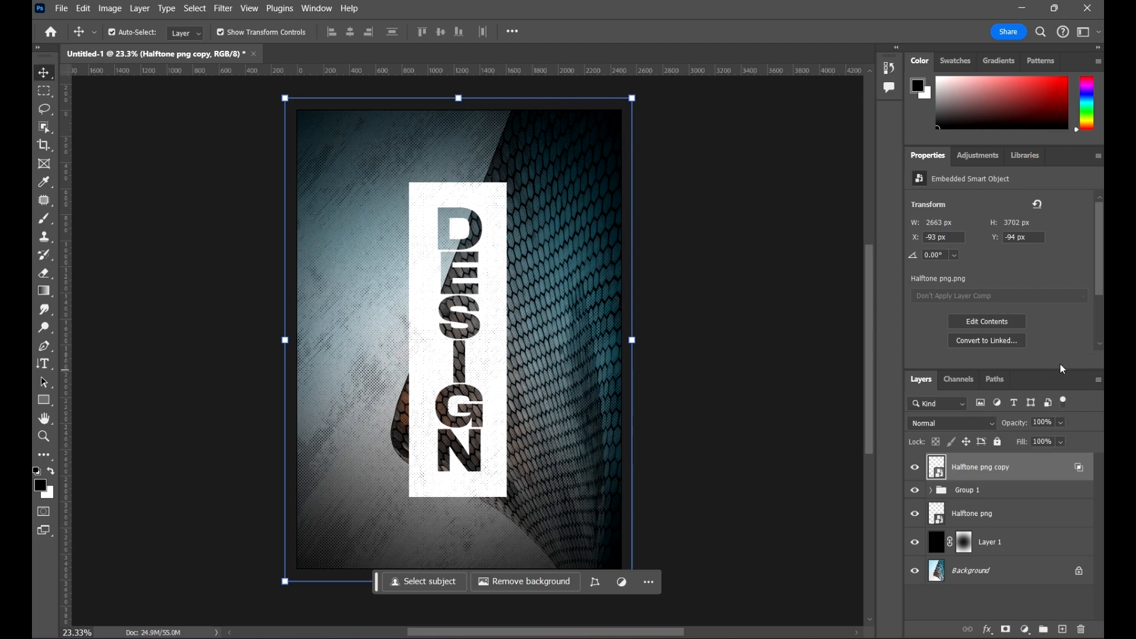
click(1061, 442)
drag(1078, 458, 934, 455)
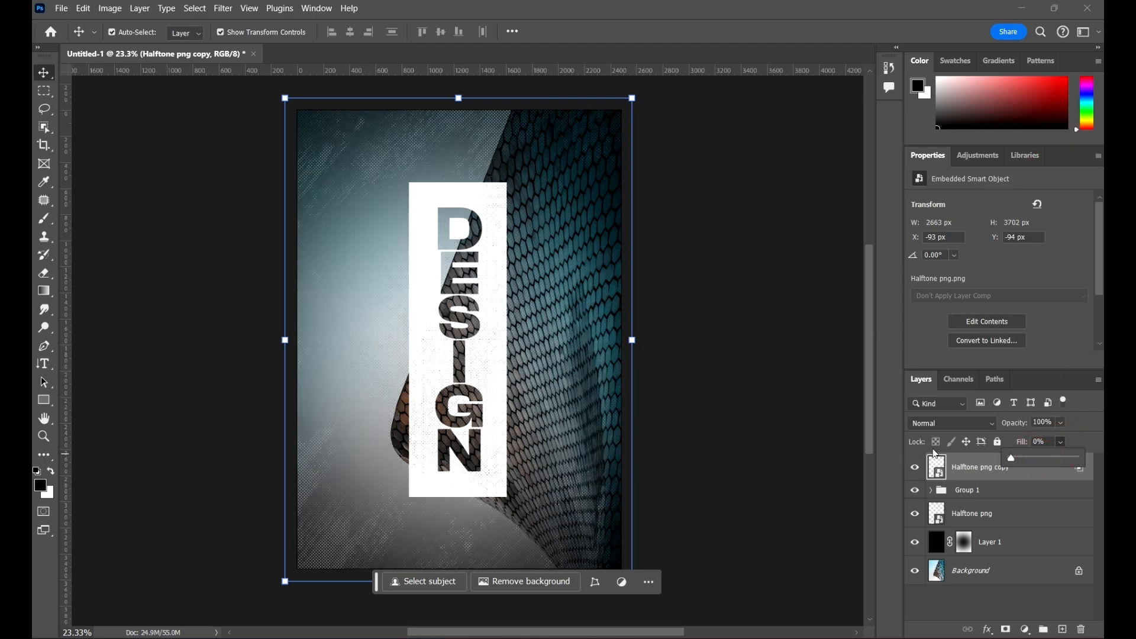
click(700, 294)
- Examine the knocked-out halftone dots up close in the poster's upper area and compare them with the Background layer
scroll(699, 292, down, 2)
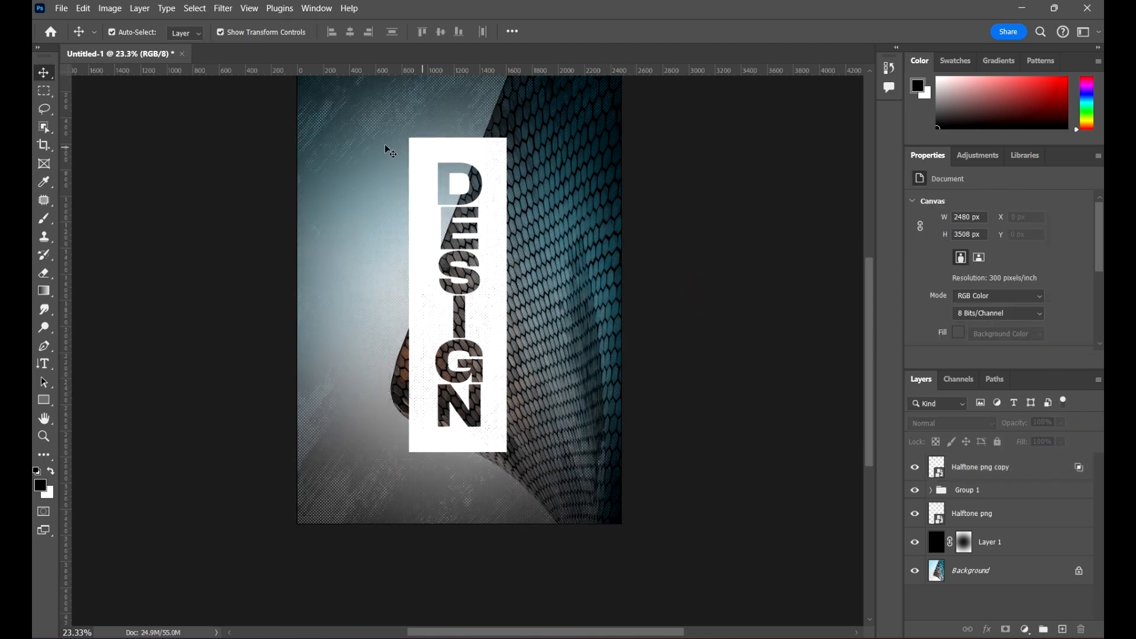
scroll(388, 150, up, 6)
scroll(451, 251, up, 5)
scroll(458, 195, up, 3)
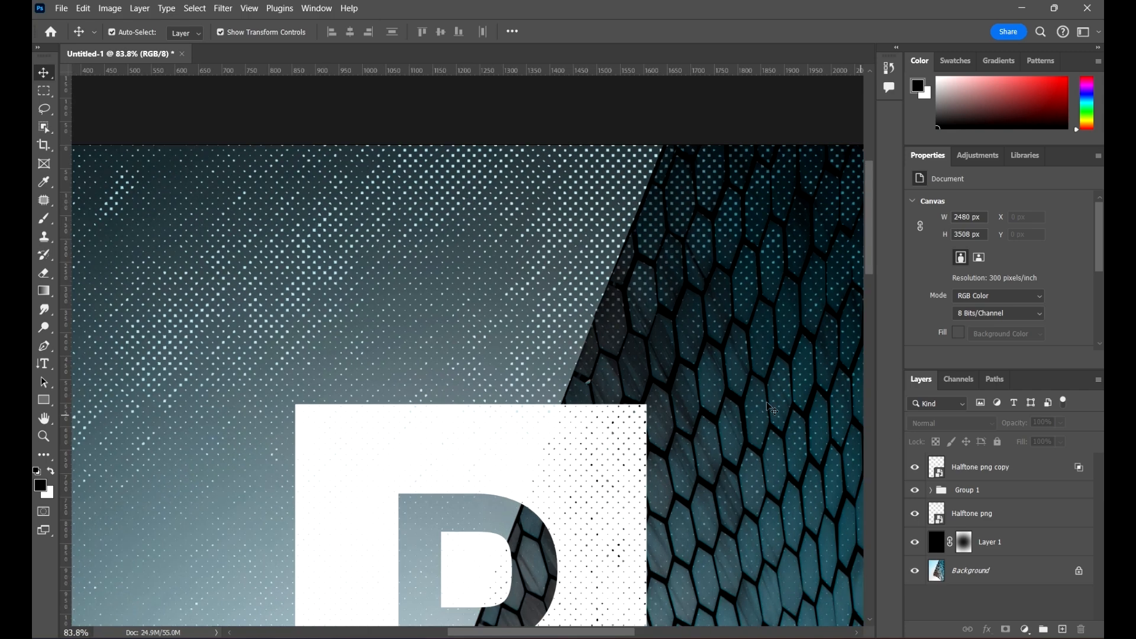
drag(411, 407, 812, 373)
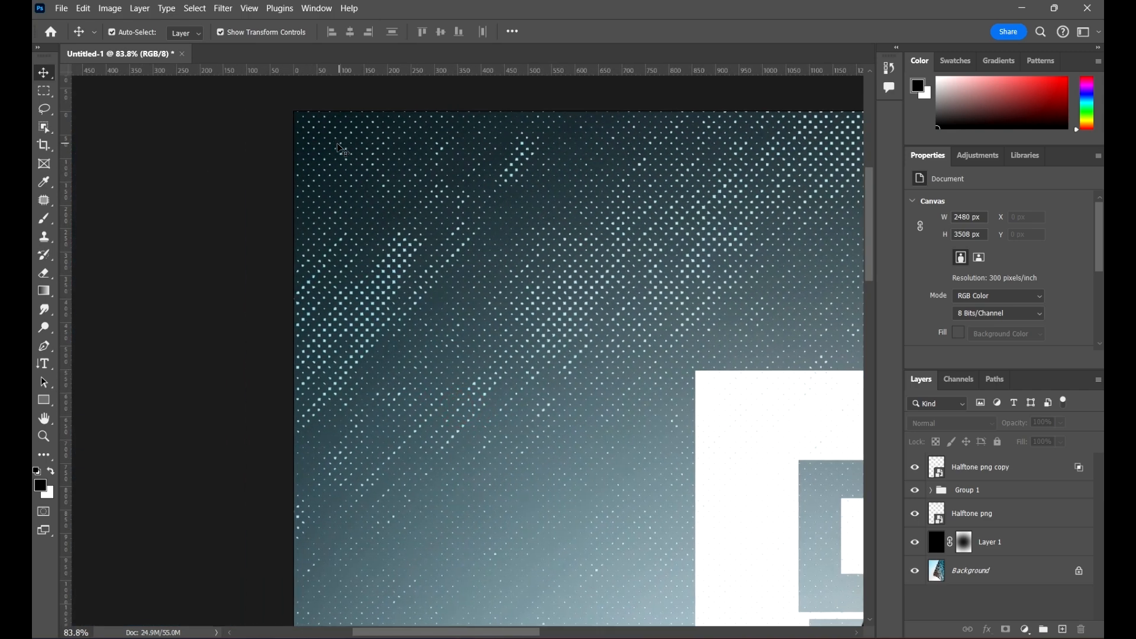
click(1002, 570)
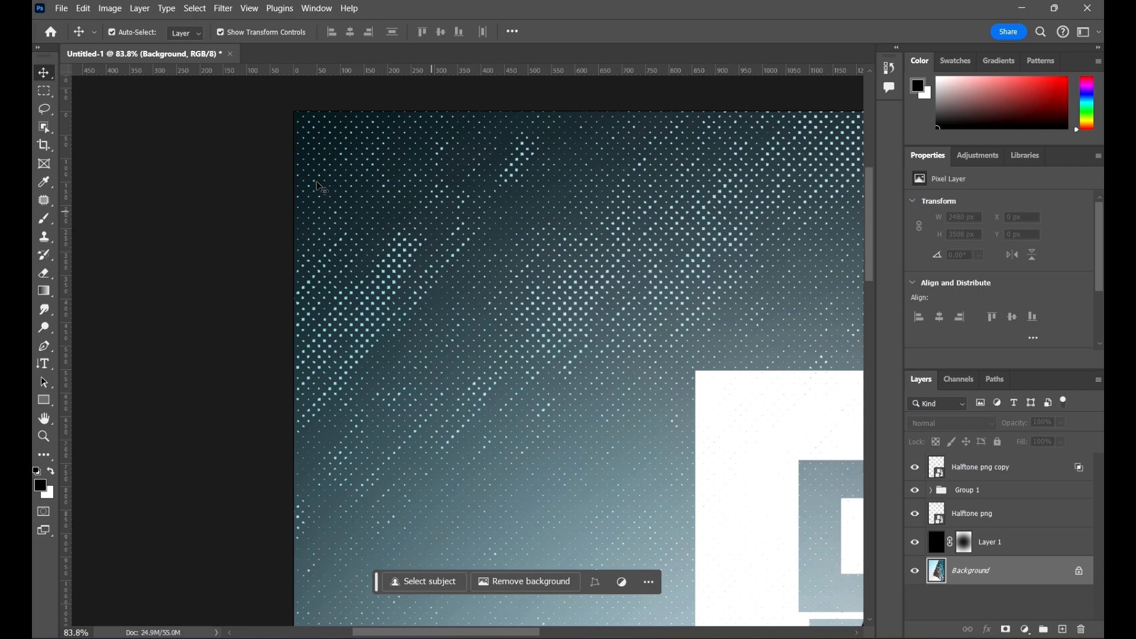
scroll(174, 198, down, 3)
drag(670, 322, 446, 151)
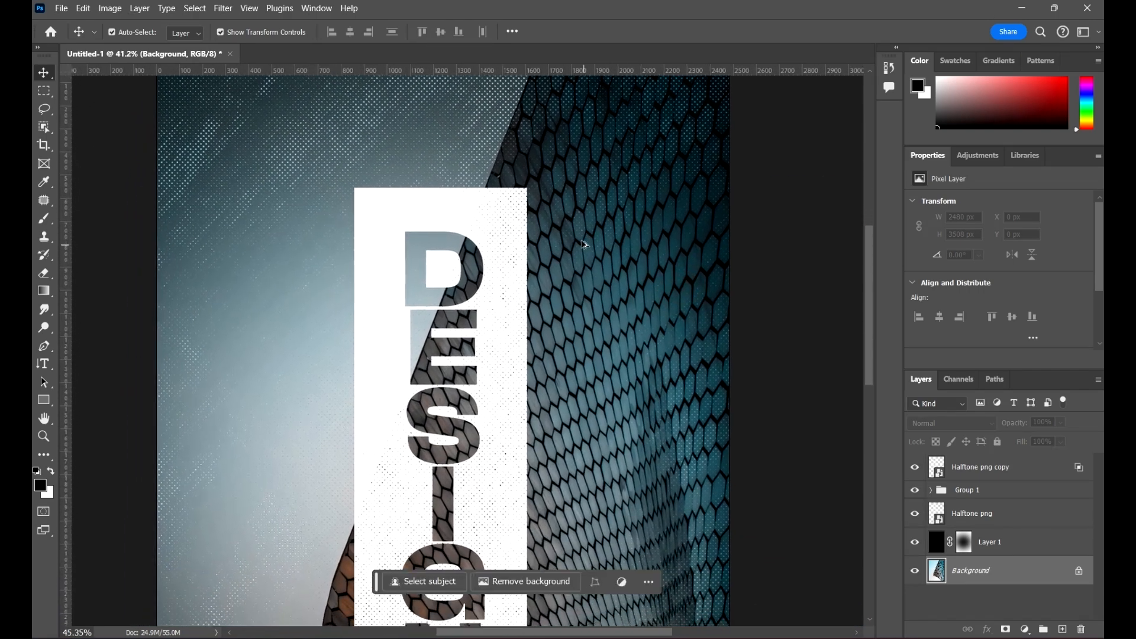
- Inspect the halftone dots at the white rectangle's upper-right corner and across the dark honeycomb area
scroll(585, 244, up, 5)
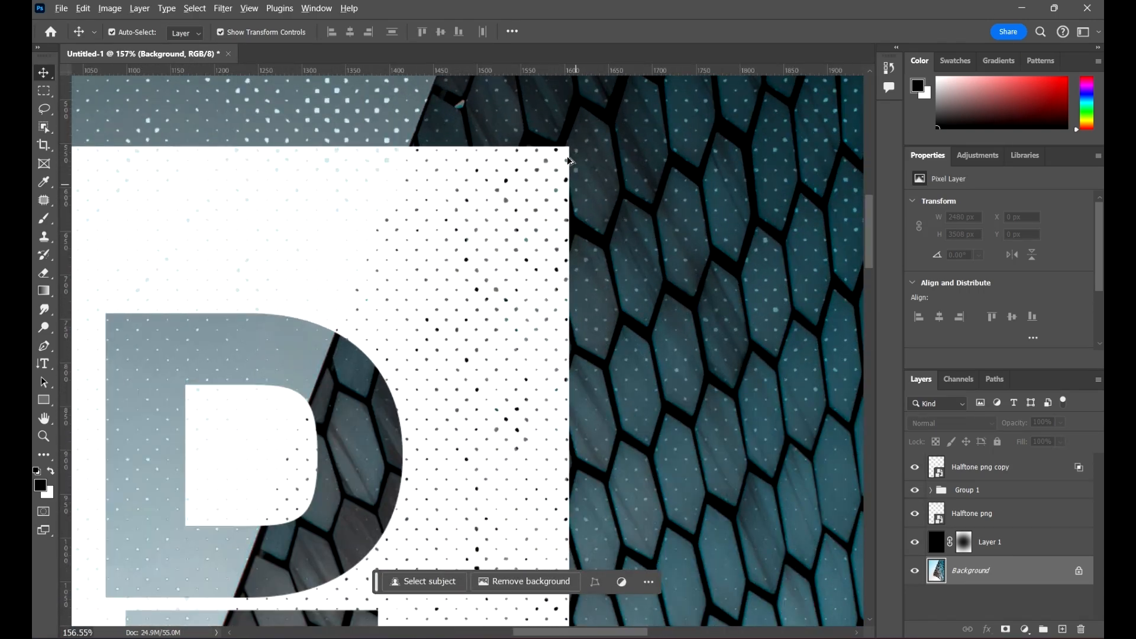
scroll(570, 160, up, 5)
click(991, 516)
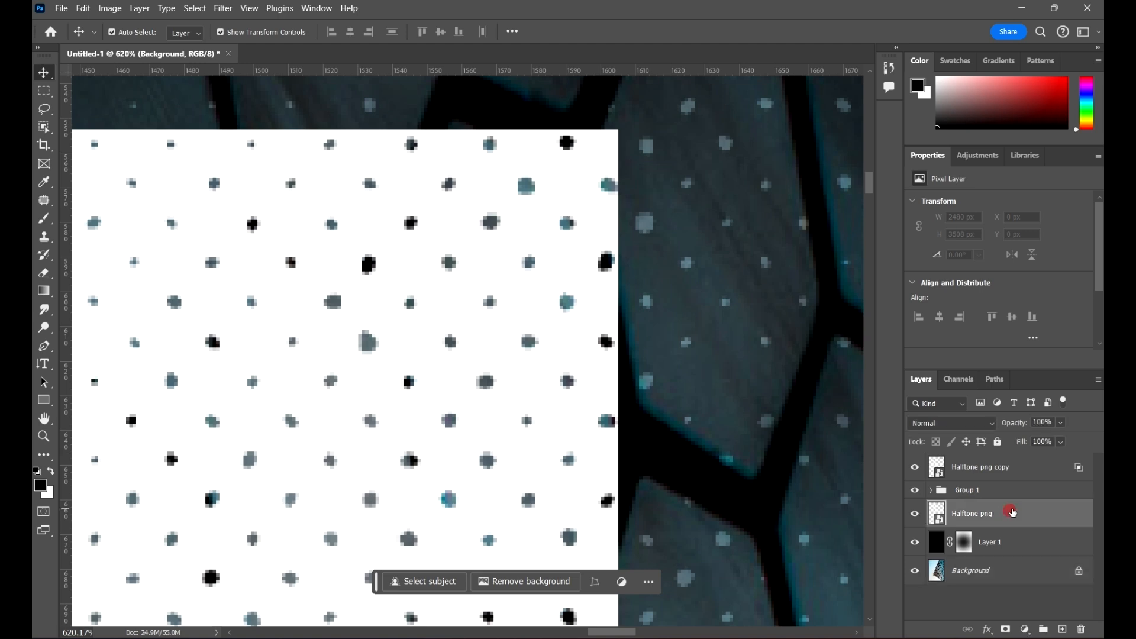
click(1031, 476)
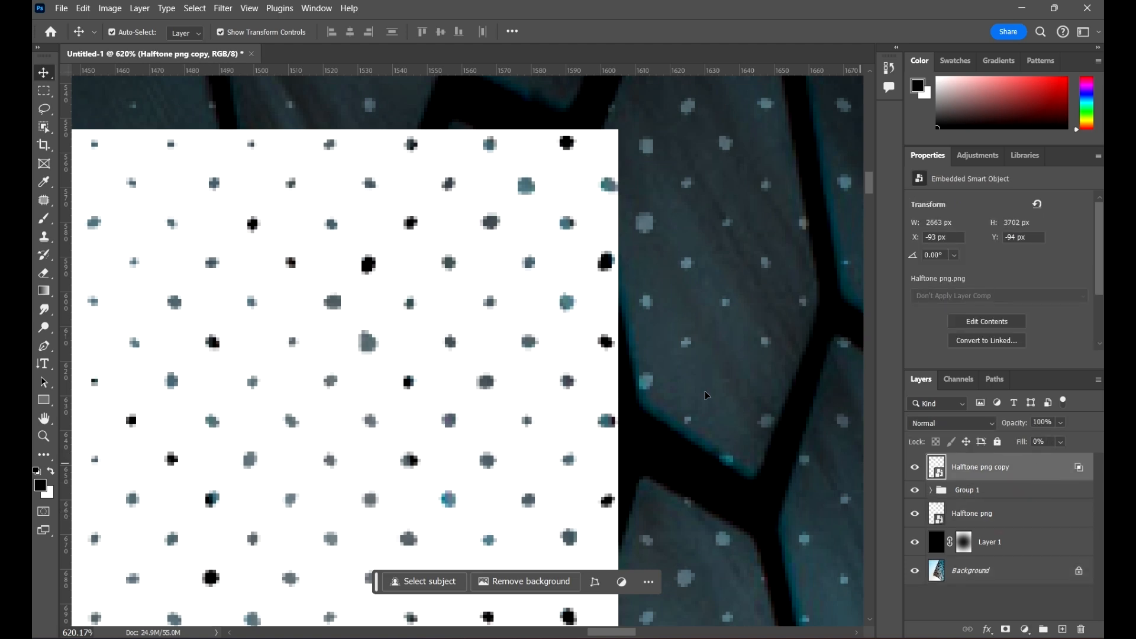
scroll(592, 402, down, 5)
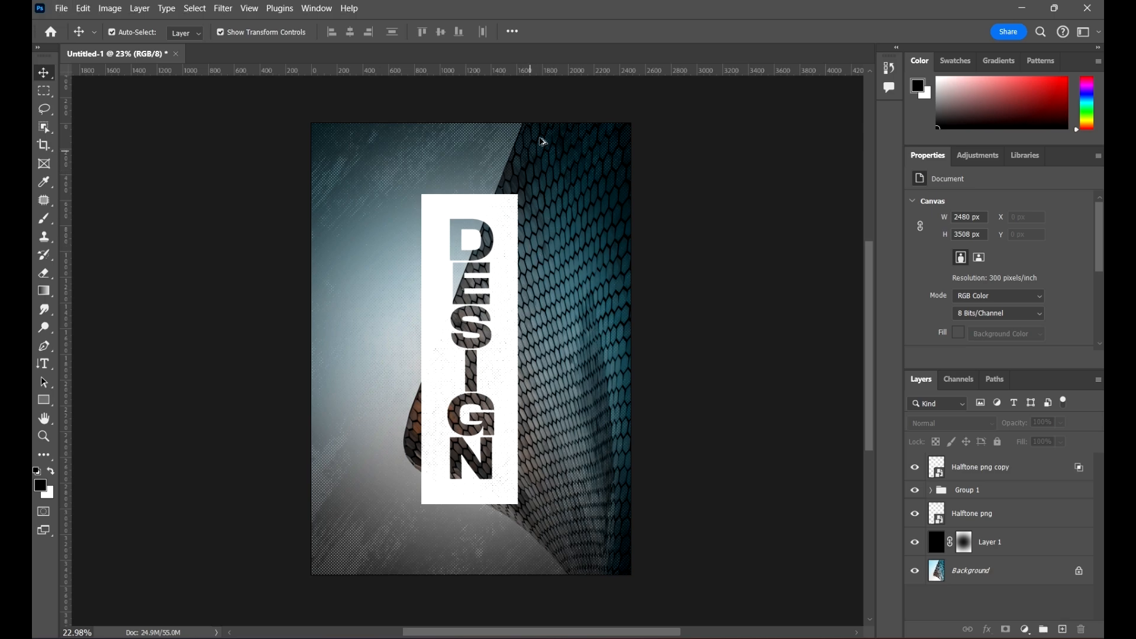
scroll(523, 142, up, 6)
scroll(627, 148, down, 8)
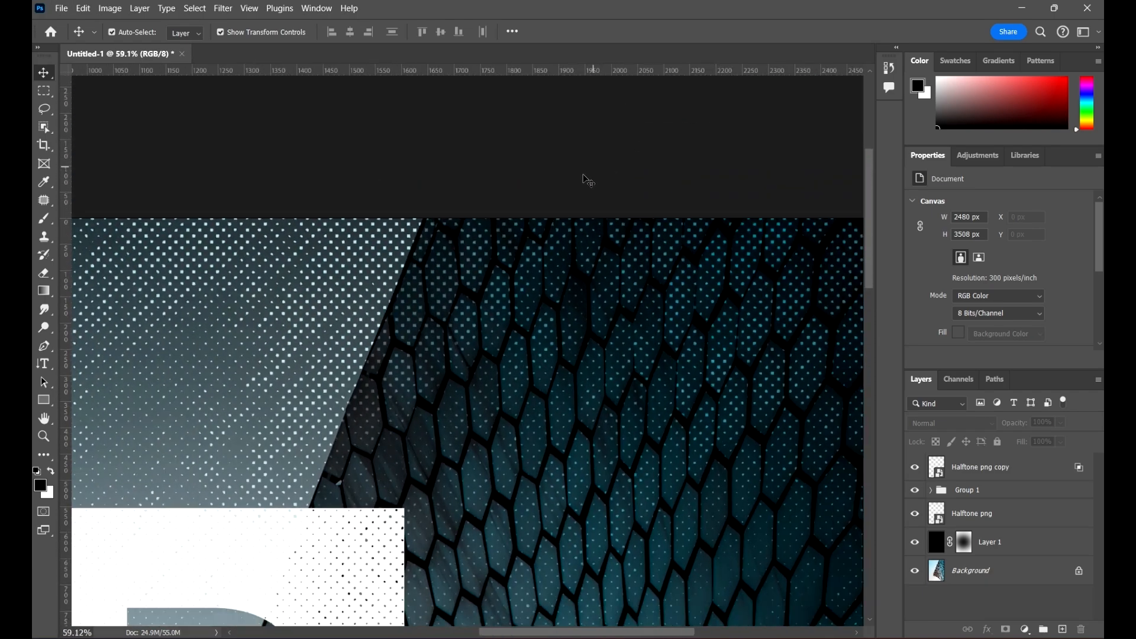
scroll(591, 234, down, 2)
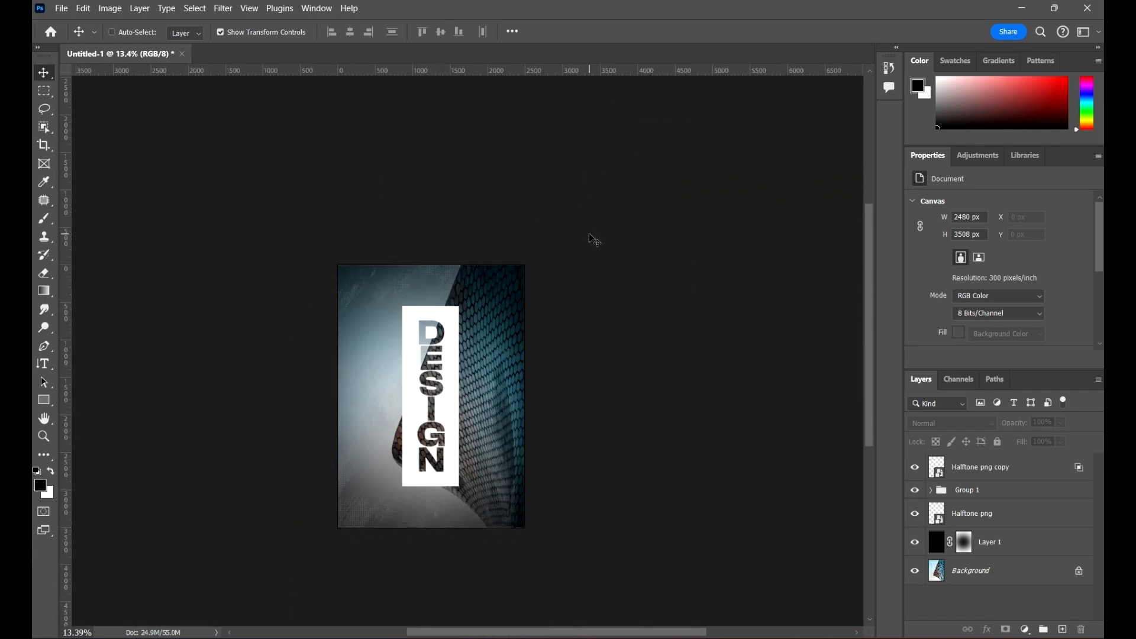
- Crop the poster slightly inward on all sides to 2384 × 3404 px
scroll(602, 235, up, 2)
key(c)
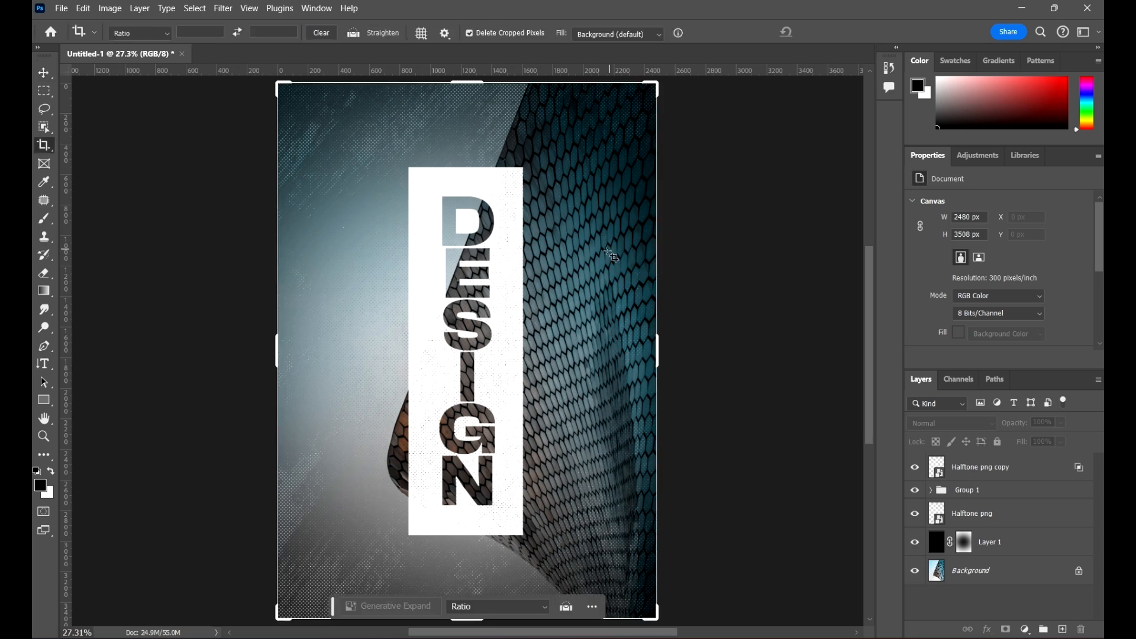
scroll(616, 239, down, 1)
drag(651, 99, 649, 109)
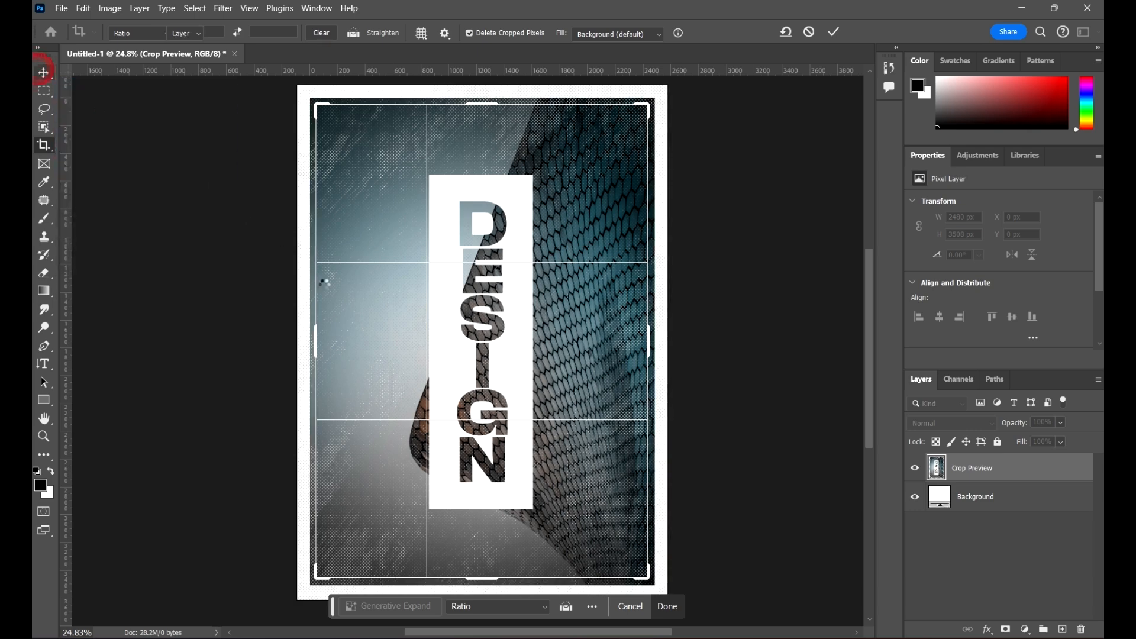
click(834, 32)
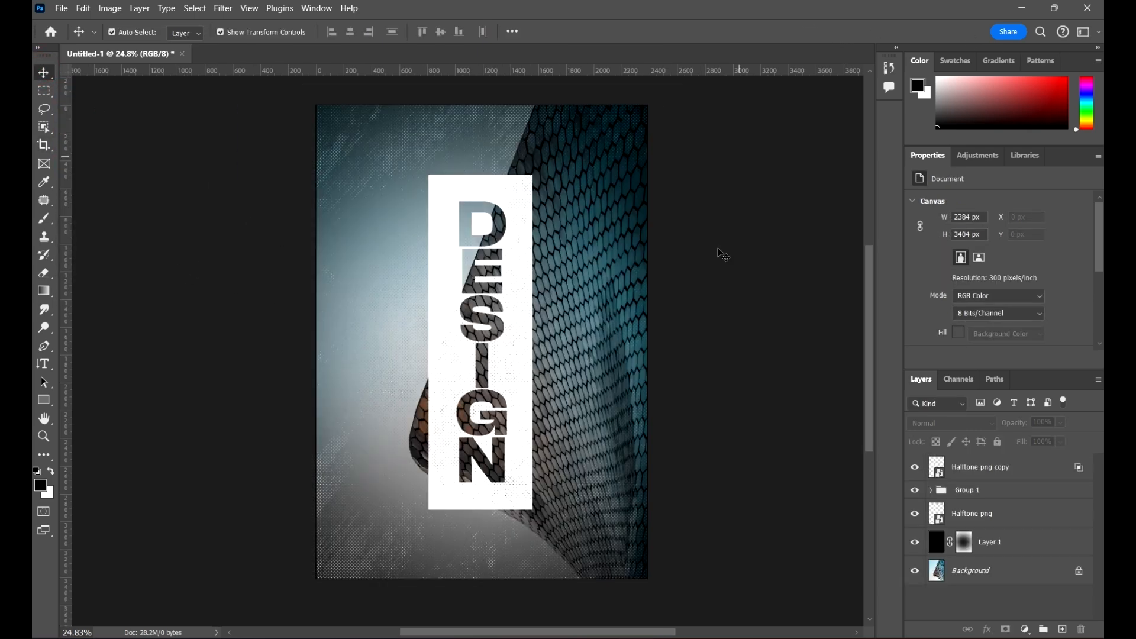
drag(748, 234, 692, 241)
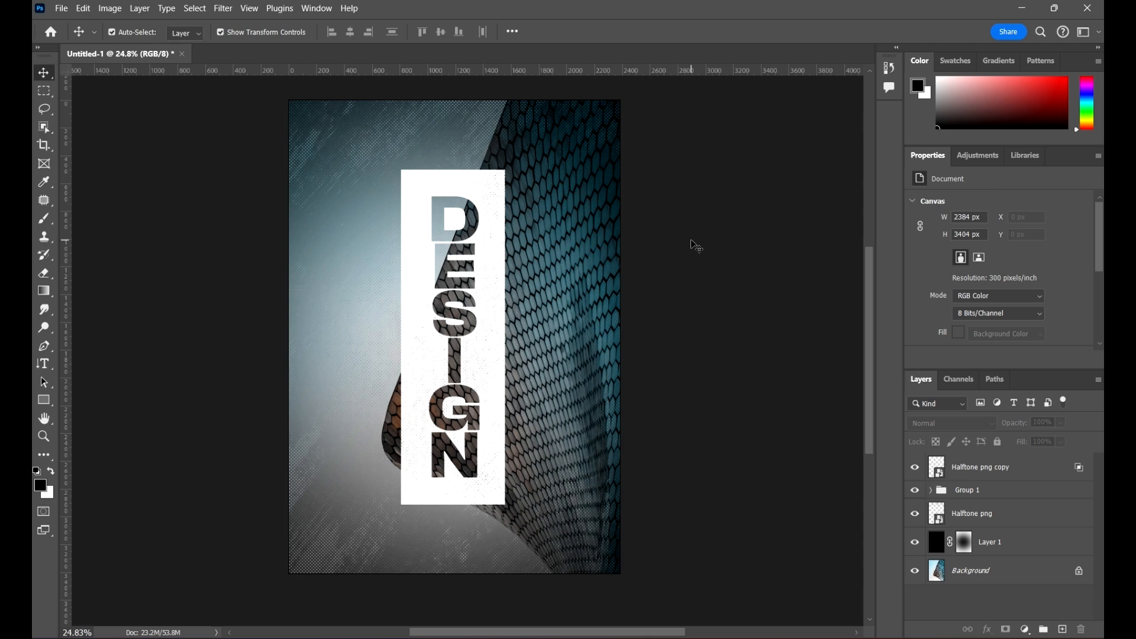
- Add a Multiply drop shadow to Group 1 with 11% opacity, 90° angle, 67 px distance and 35 px size
click(1067, 496)
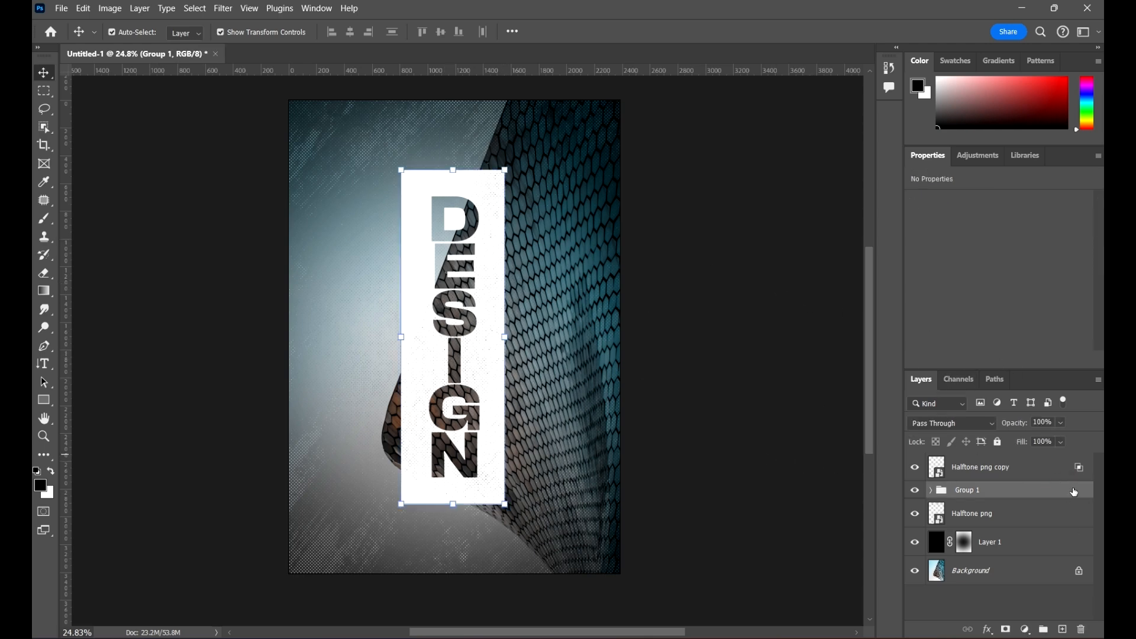
double_click(1075, 492)
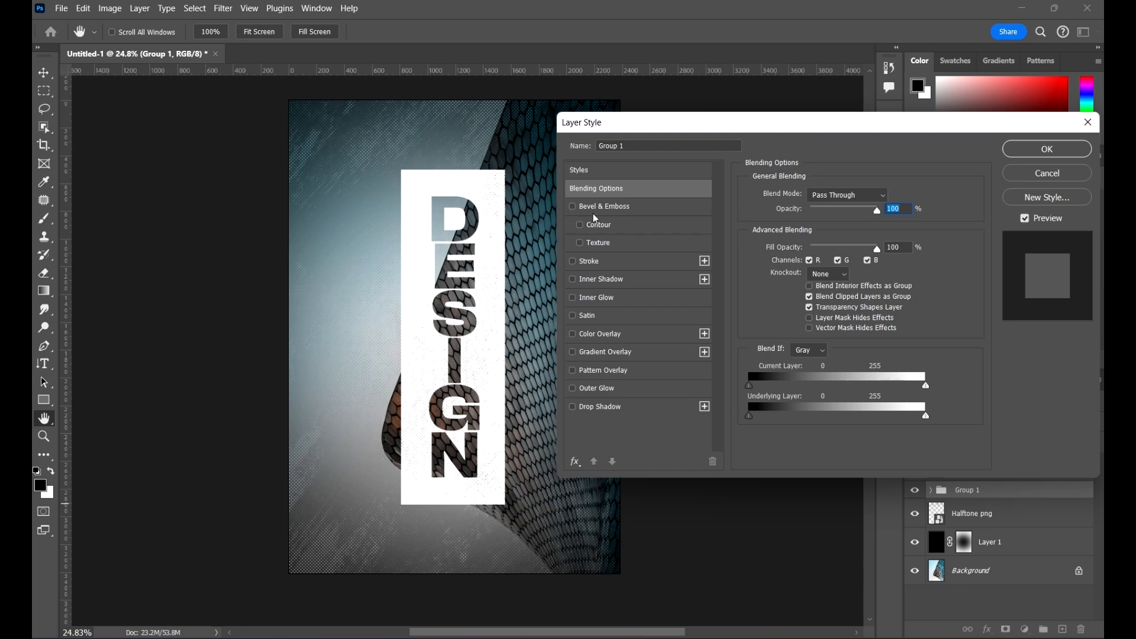
click(627, 409)
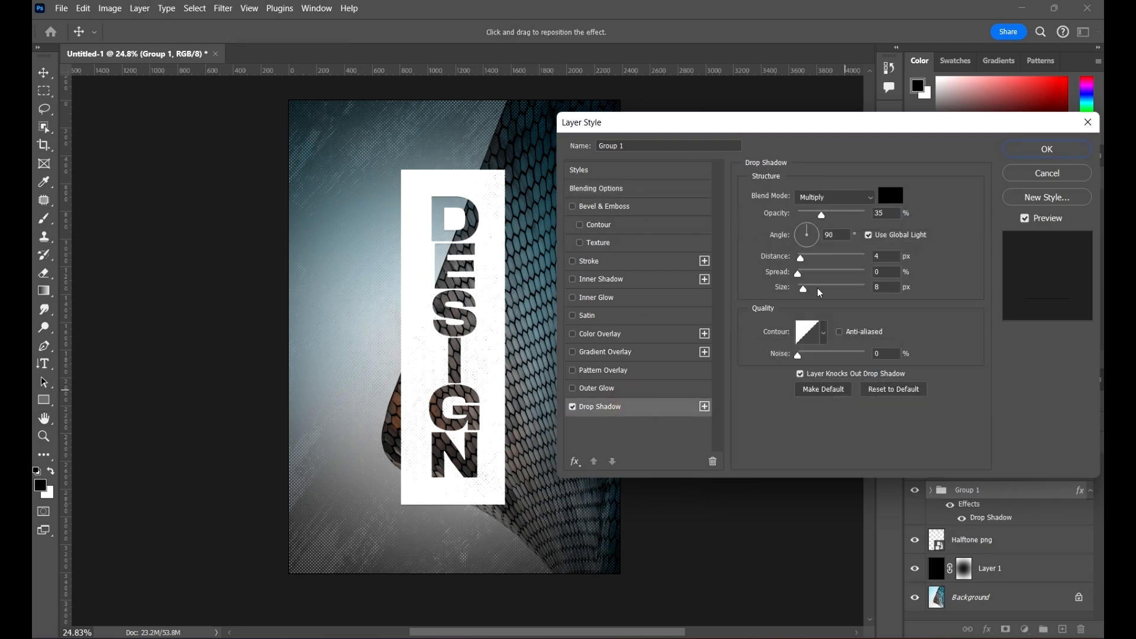
drag(813, 293, 824, 258)
mouse_move(823, 216)
mouse_down()
mouse_move(870, 216)
mouse_move(804, 215)
mouse_move(817, 219)
mouse_up()
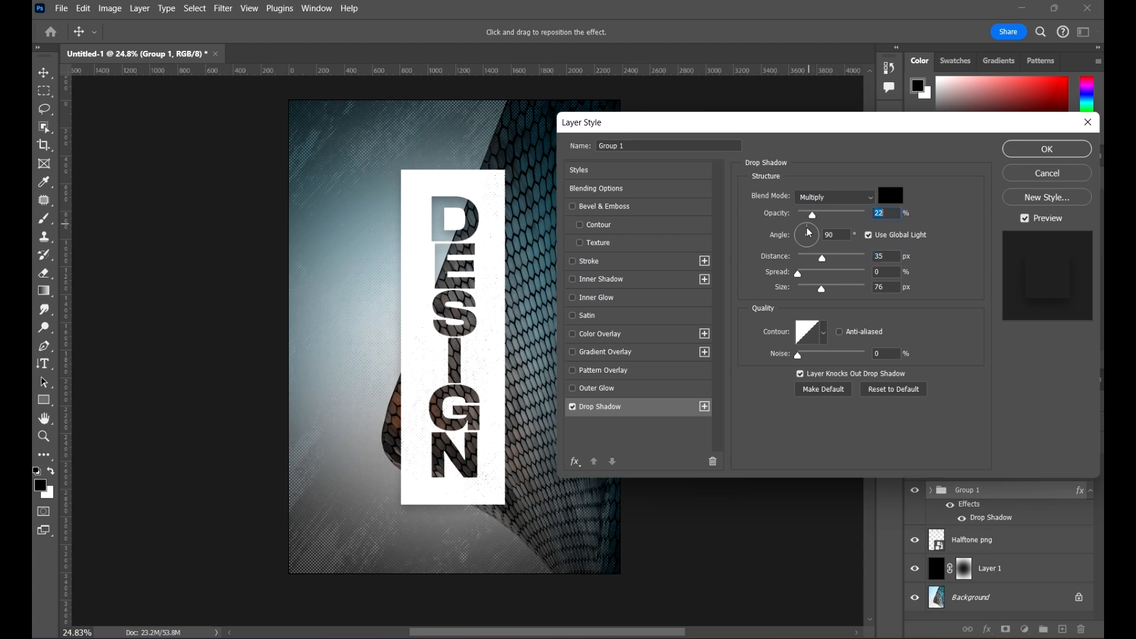
drag(826, 293, 841, 262)
click(813, 289)
mouse_move(811, 215)
mouse_down()
mouse_move(833, 215)
mouse_move(808, 216)
mouse_up()
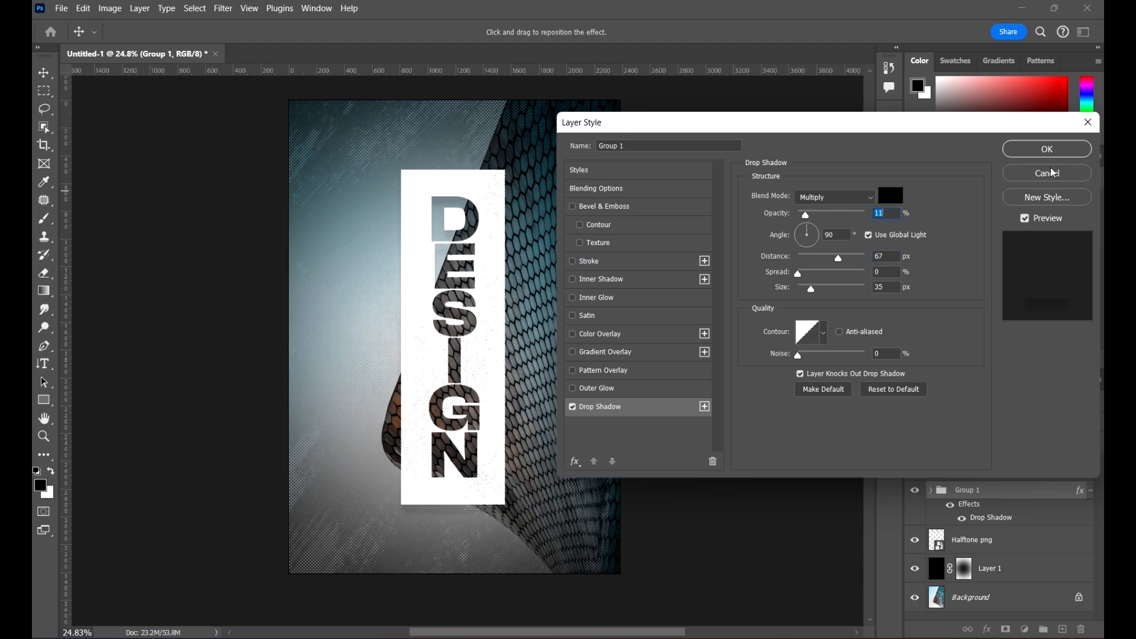
click(1047, 148)
click(766, 379)
- Save the poster as a Photoshop file named Knockouts with Maximize Compatibility on
drag(726, 353, 691, 363)
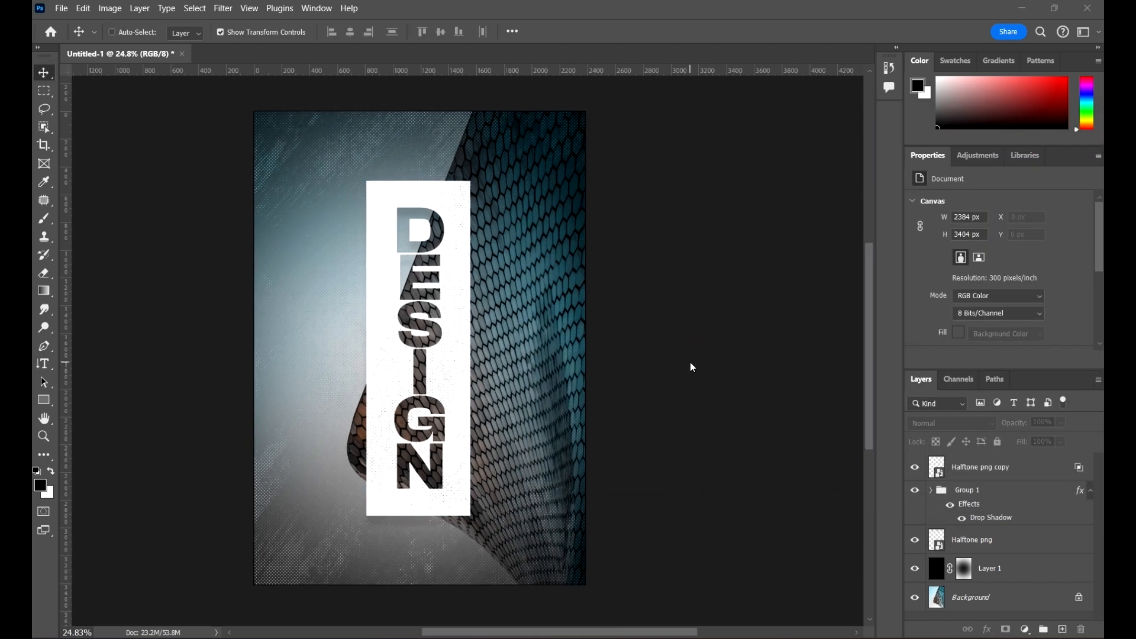
key(ctrl+s)
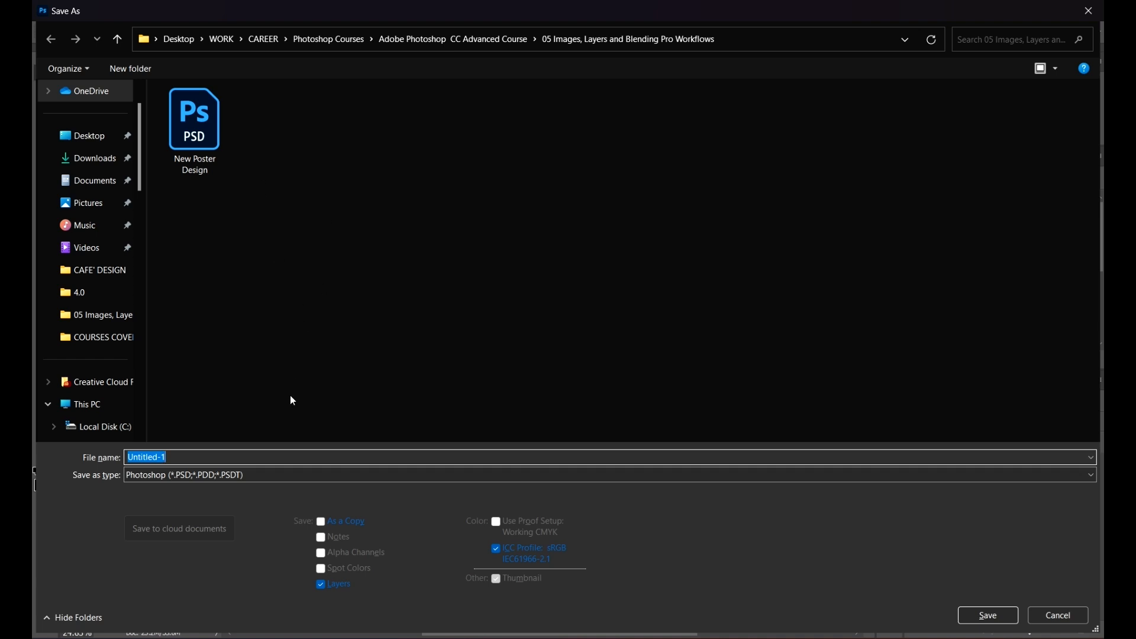
text(Knockouts)
click(1000, 616)
click(714, 184)
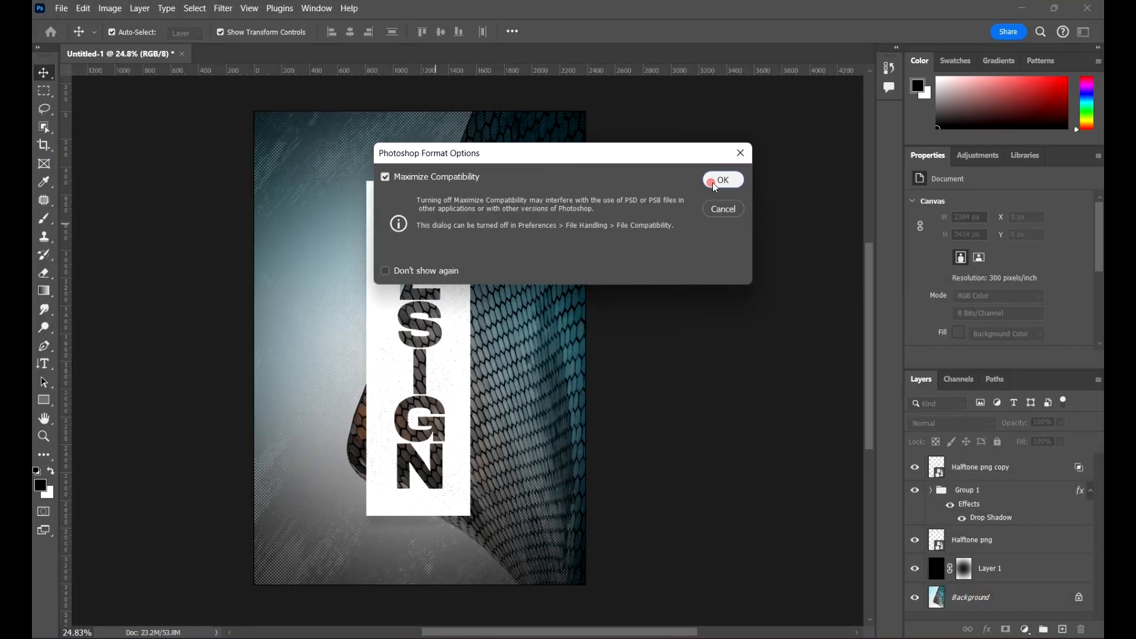